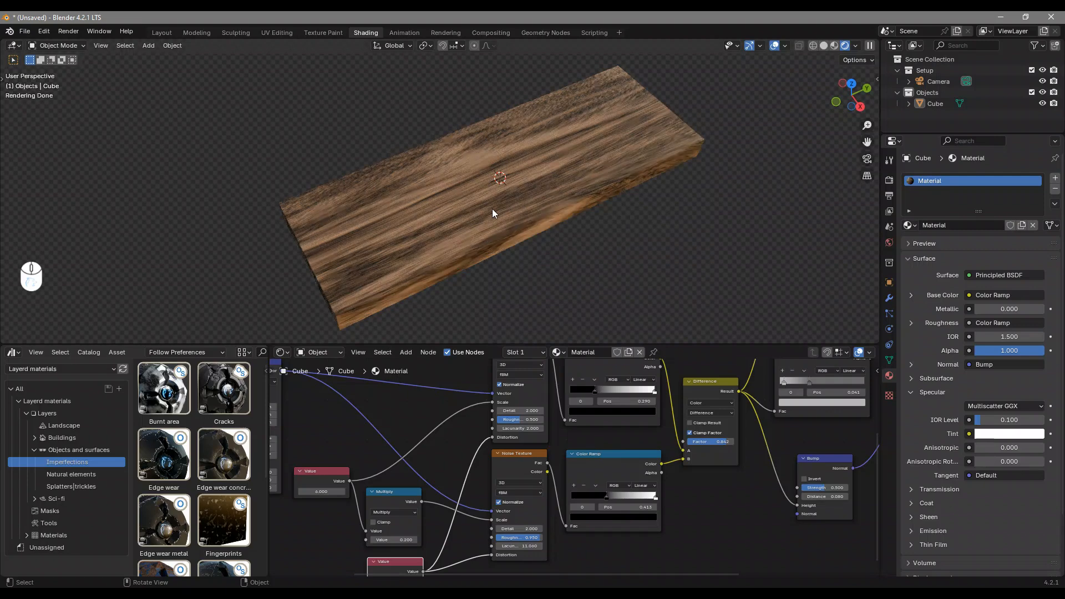
Delete the Value node that feeds the Distortion inputs of both Noise Texture nodes
scroll(468, 449, down, 2)
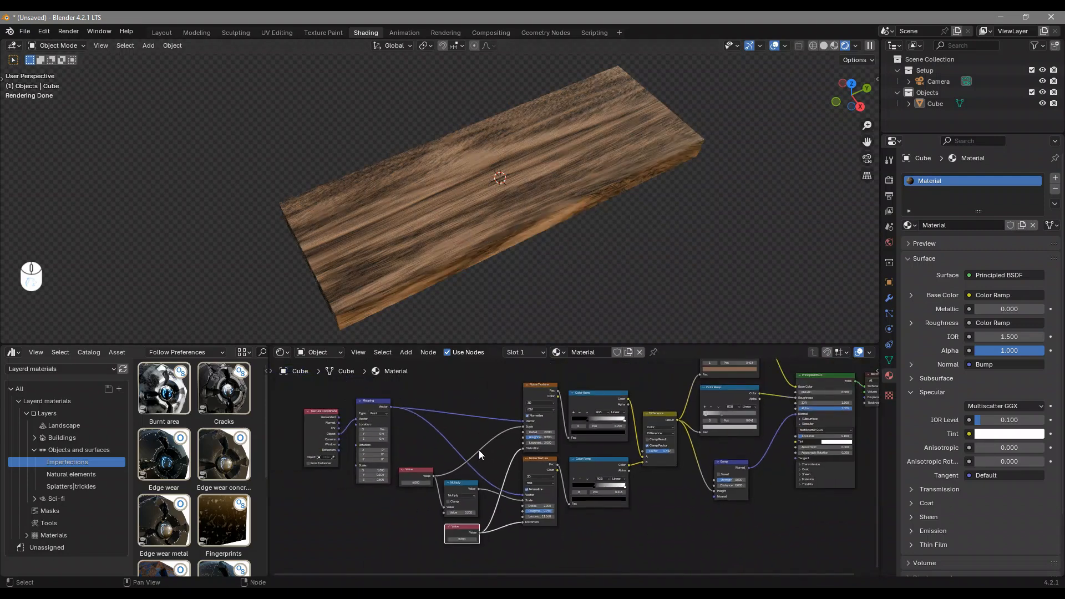
middle_drag(478, 450, 550, 480)
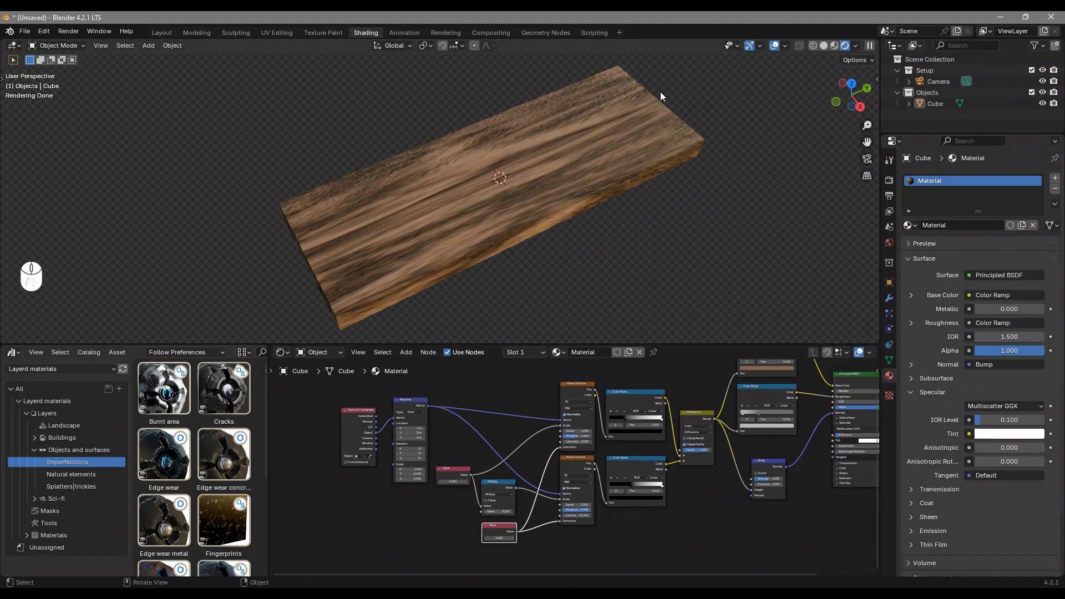
middle_drag(631, 209, 621, 201)
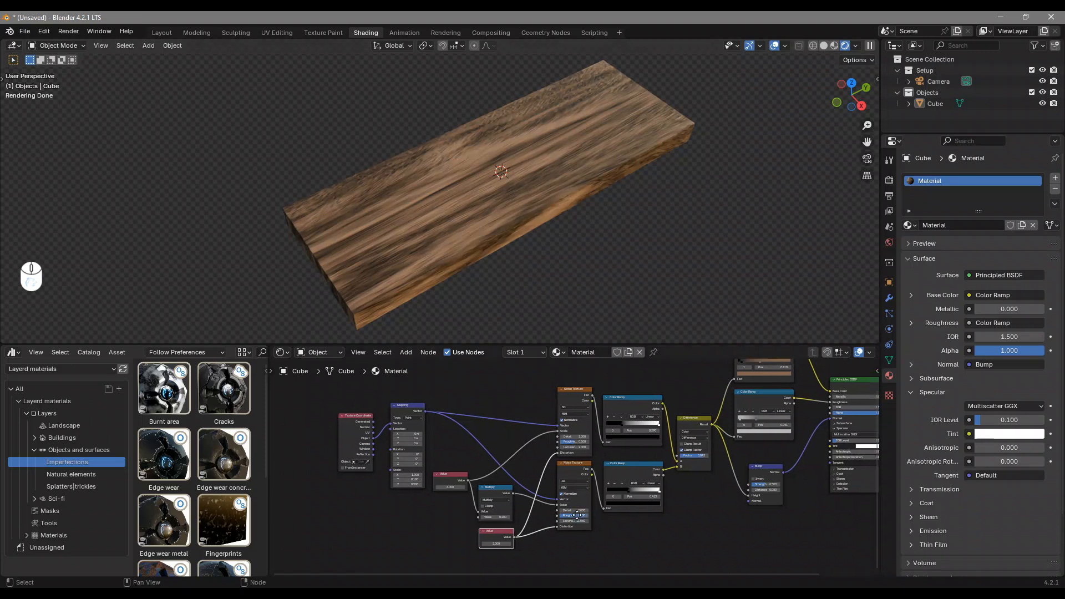
scroll(469, 507, up, 3)
middle_drag(470, 507, 549, 455)
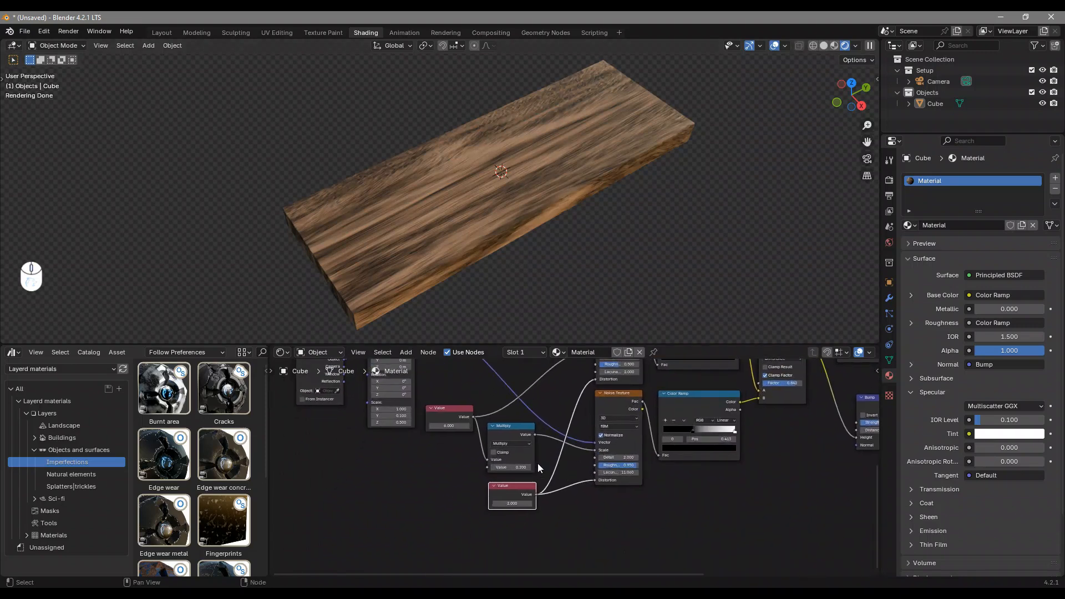
scroll(538, 464, up, 3)
middle_drag(538, 464, 476, 501)
click(427, 528)
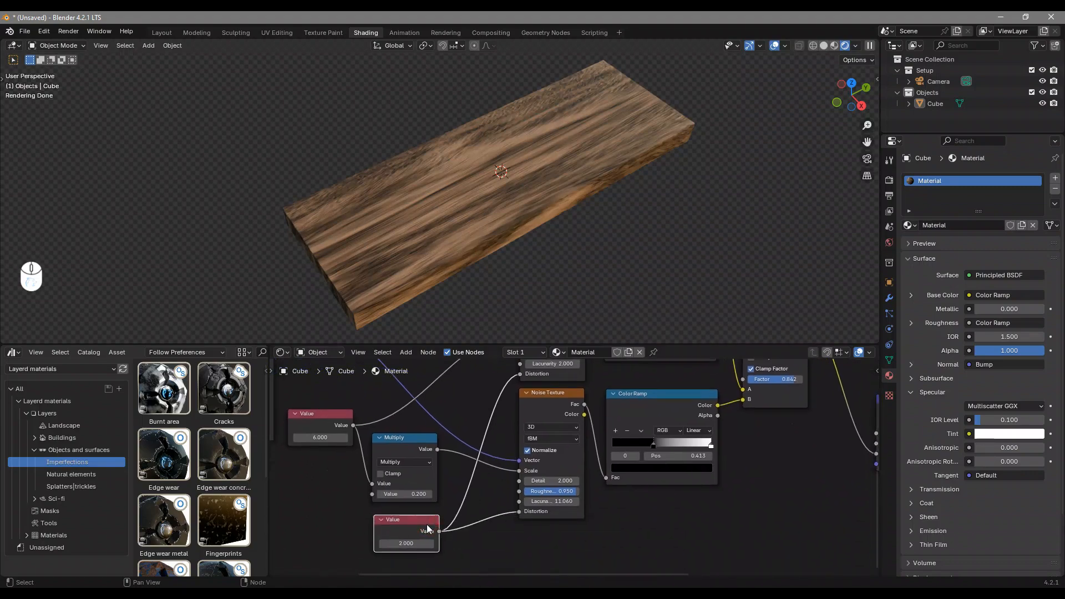
key(Delete)
drag(519, 471, 467, 451)
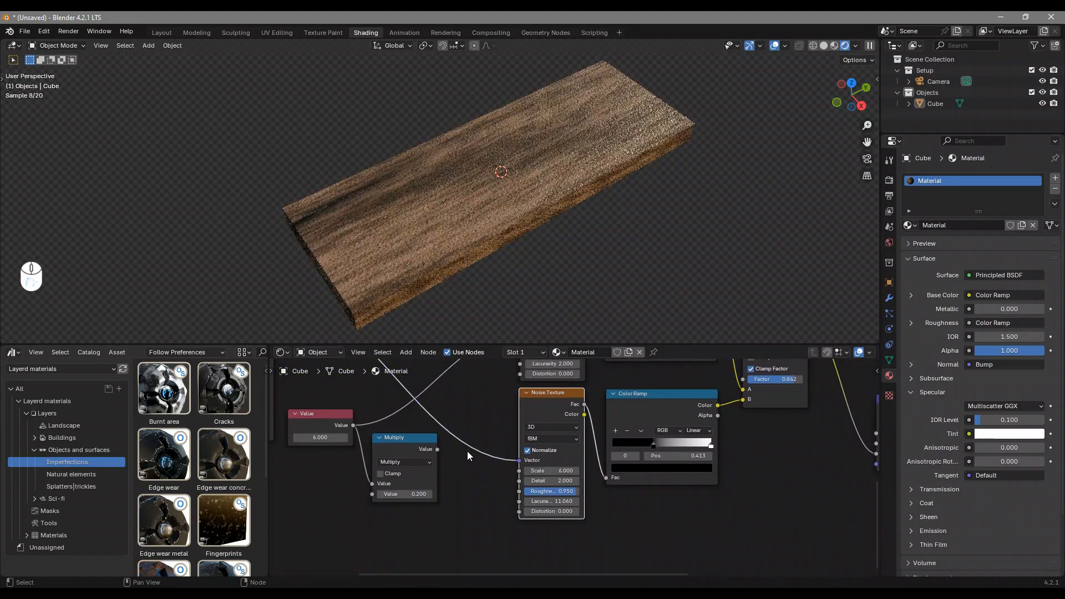
middle_drag(422, 457, 436, 501)
key(ctrl+z)
Delete the Value and Multiply nodes driving the noise scales, and set the upper Noise Texture's Scale to 5
drag(419, 449, 344, 506)
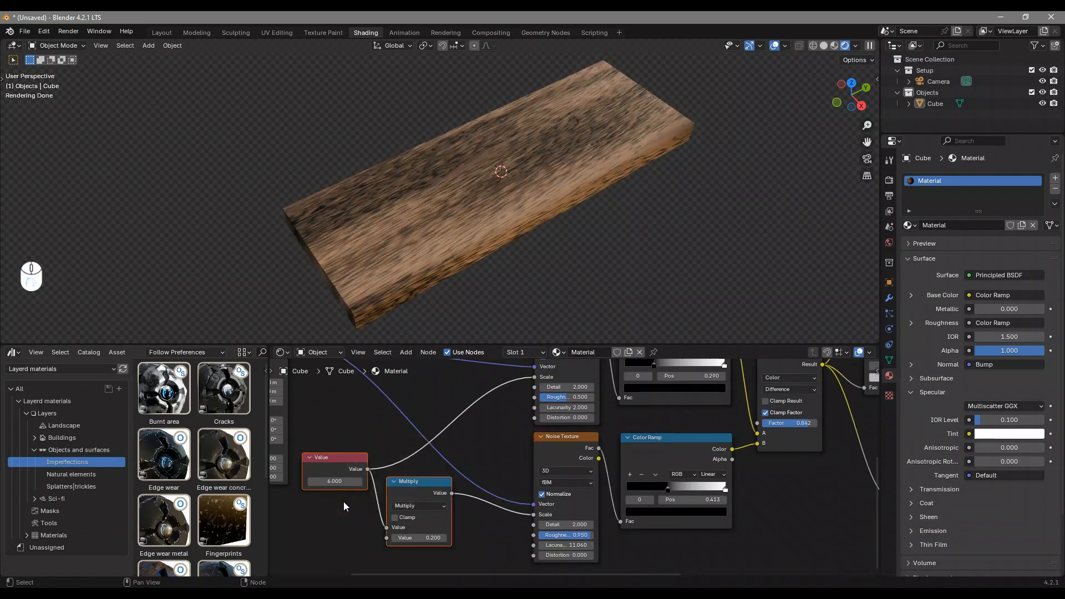
key(Delete)
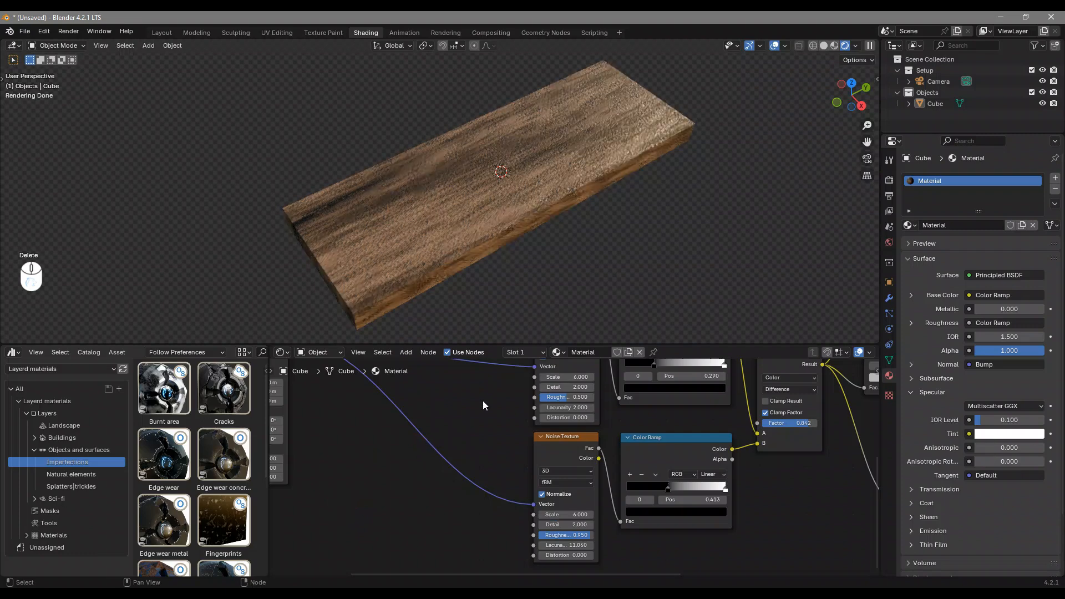
click(567, 377)
text(5)
key(Return)
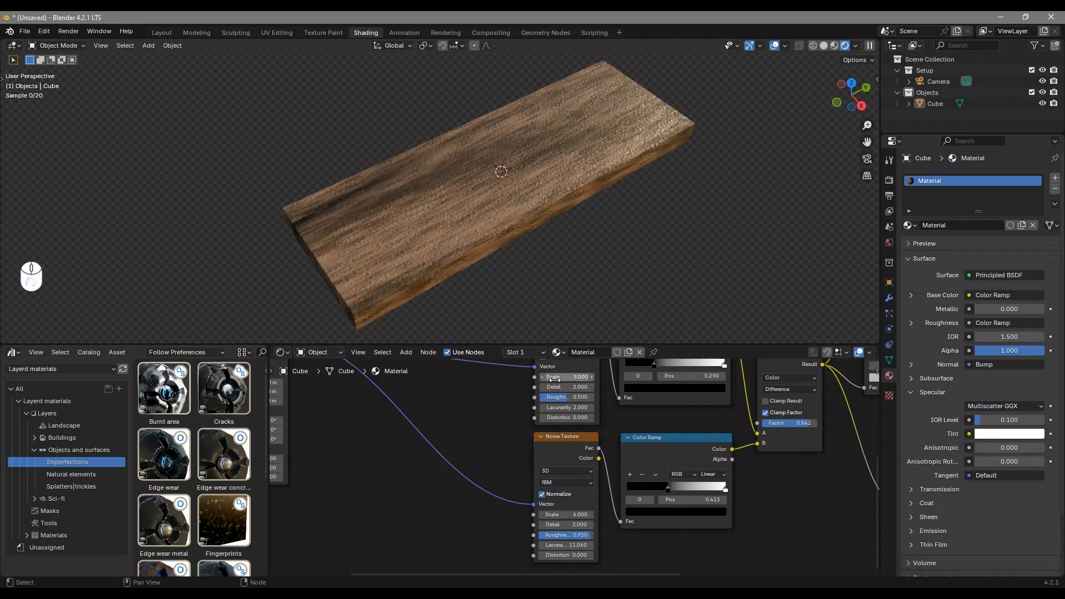
Set the lower Noise Texture's Scale to 2 and its Detail to 4.5
click(577, 514)
text(2)
key(Return)
click(577, 524)
text(4.5)
key(Return)
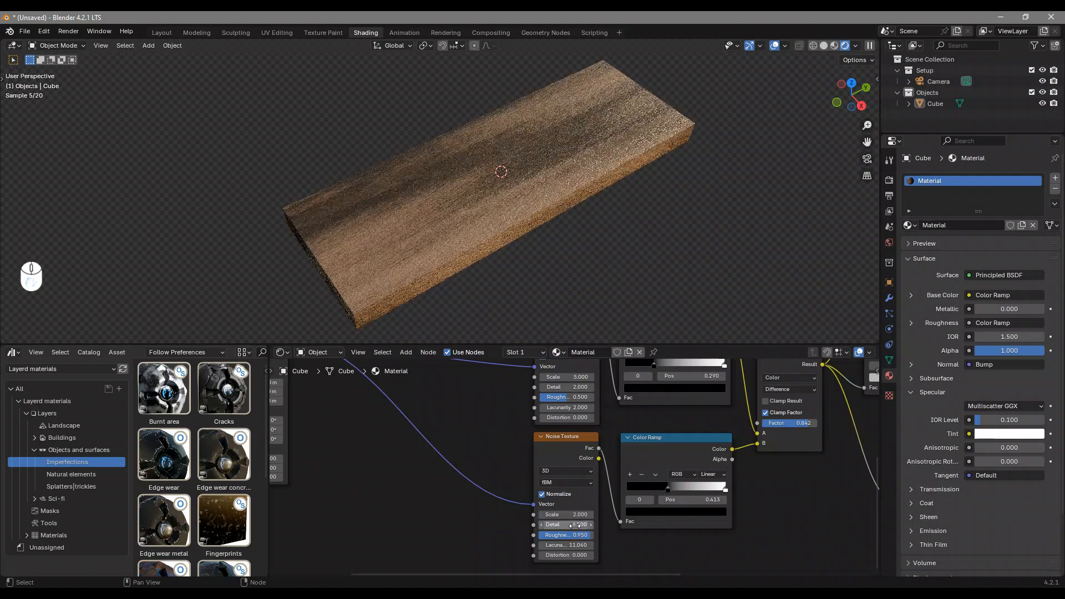
Set the lower Noise Texture's Roughness to 0.85 and its Lacunarity to 10
middle_drag(387, 226, 500, 160)
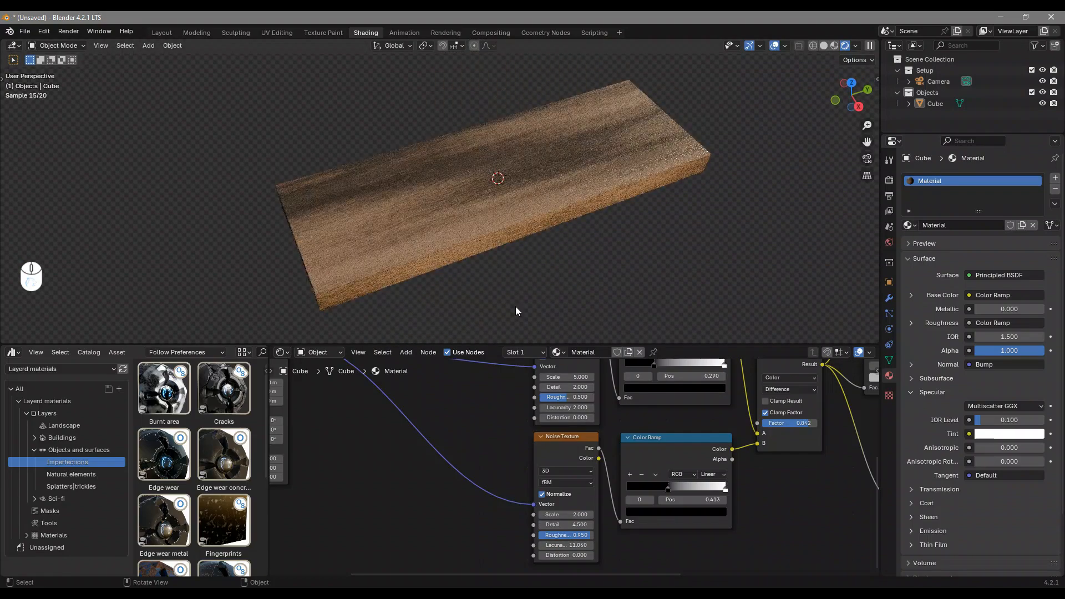
scroll(523, 528, up, 3)
click(516, 492)
key(BackSpace)
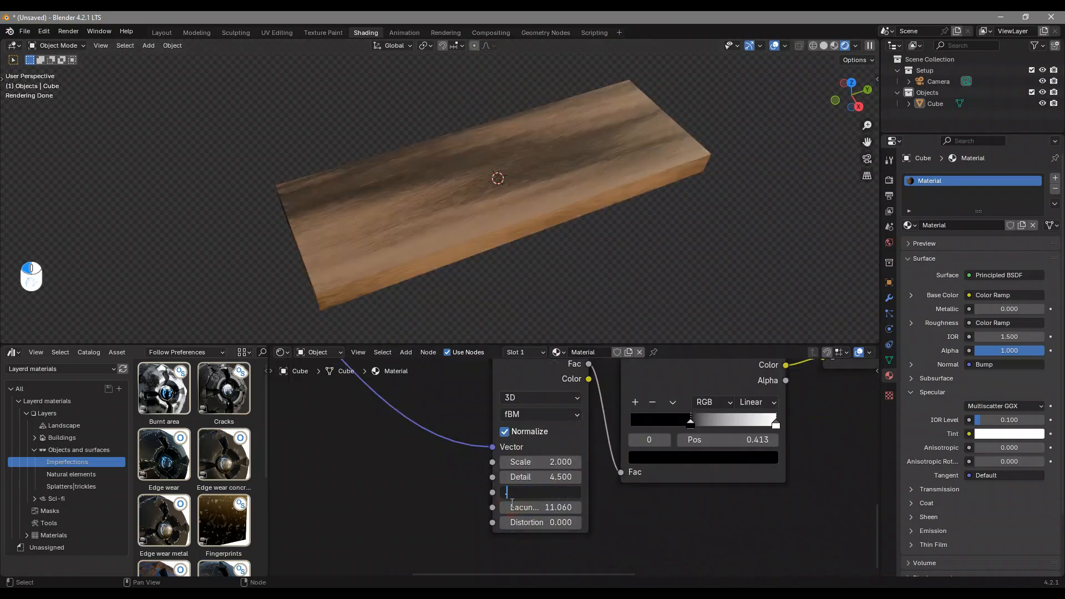
text(.85)
key(Return)
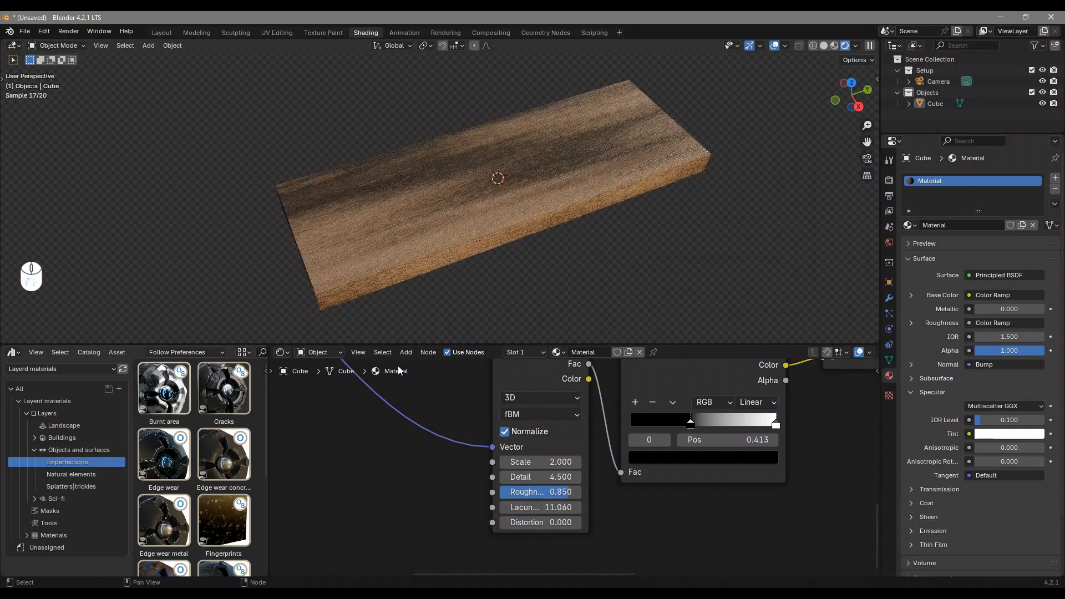
click(560, 510)
text(10)
key(Return)
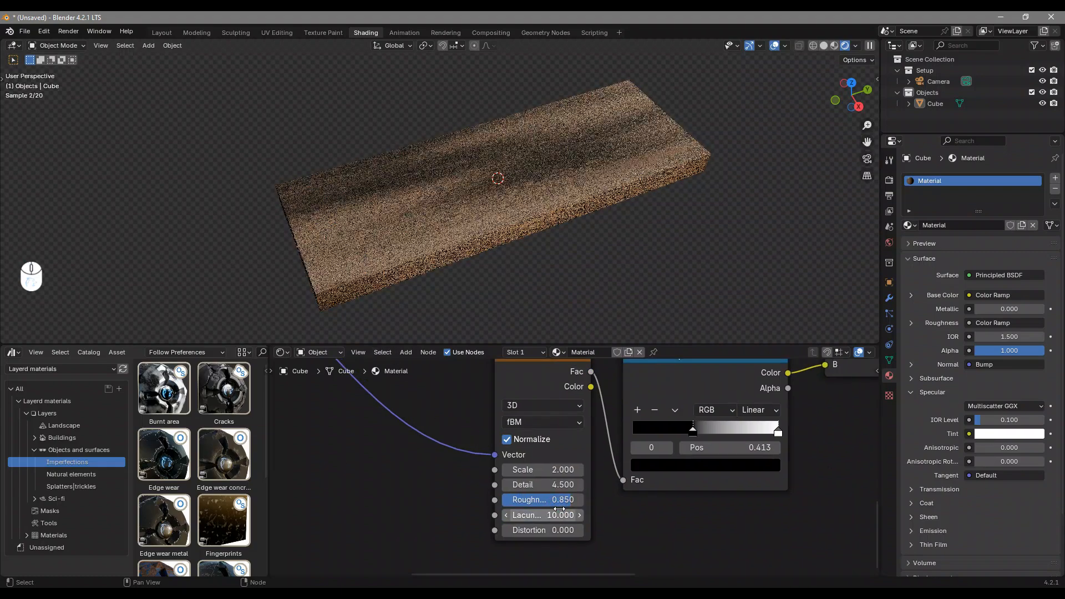
Duplicate the Mapping node together with its Texture Coordinate link and place the copy above the original
middle_drag(543, 196, 411, 222)
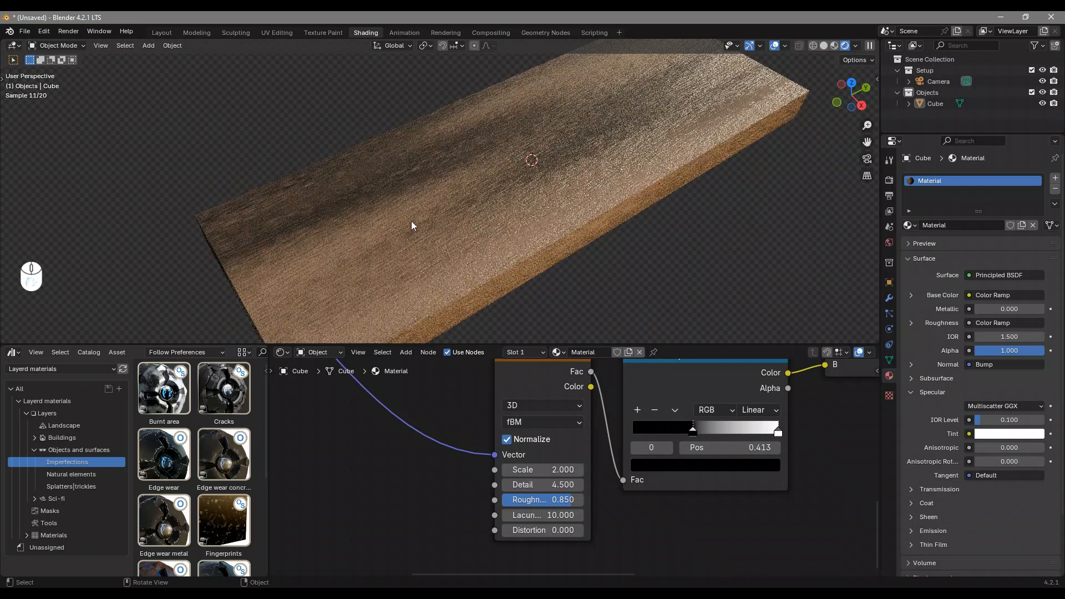
middle_drag(625, 441, 583, 575)
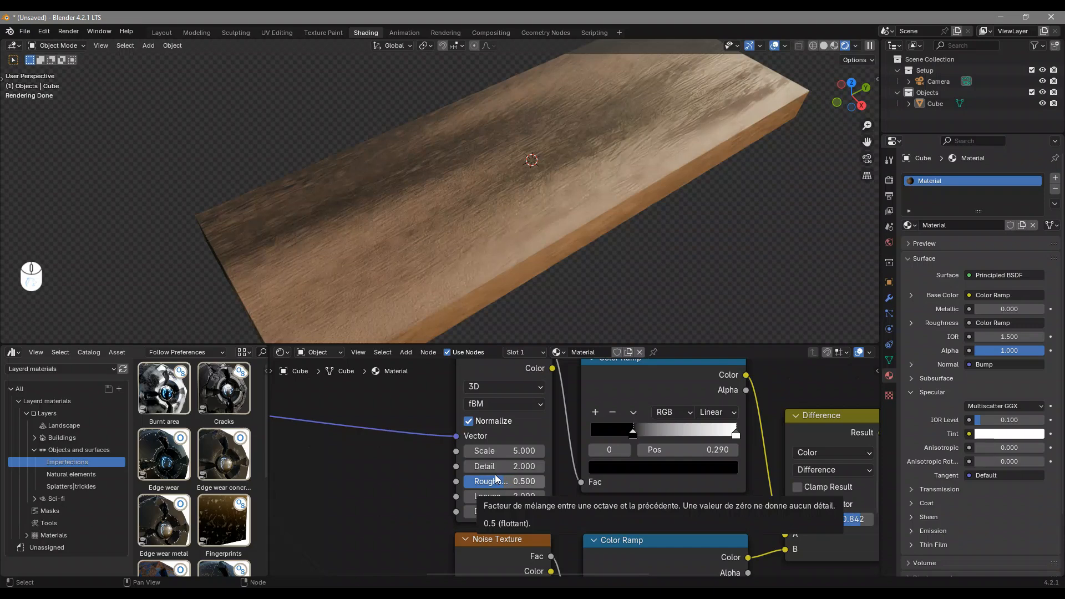
scroll(687, 390, down, 10)
middle_drag(610, 432, 586, 445)
scroll(513, 477, up, 5)
click(361, 452)
scroll(383, 493, up, 4)
middle_drag(379, 496, 416, 494)
scroll(465, 464, up, 1)
middle_drag(465, 463, 465, 497)
scroll(467, 495, down, 2)
key(ctrl+shift+d)
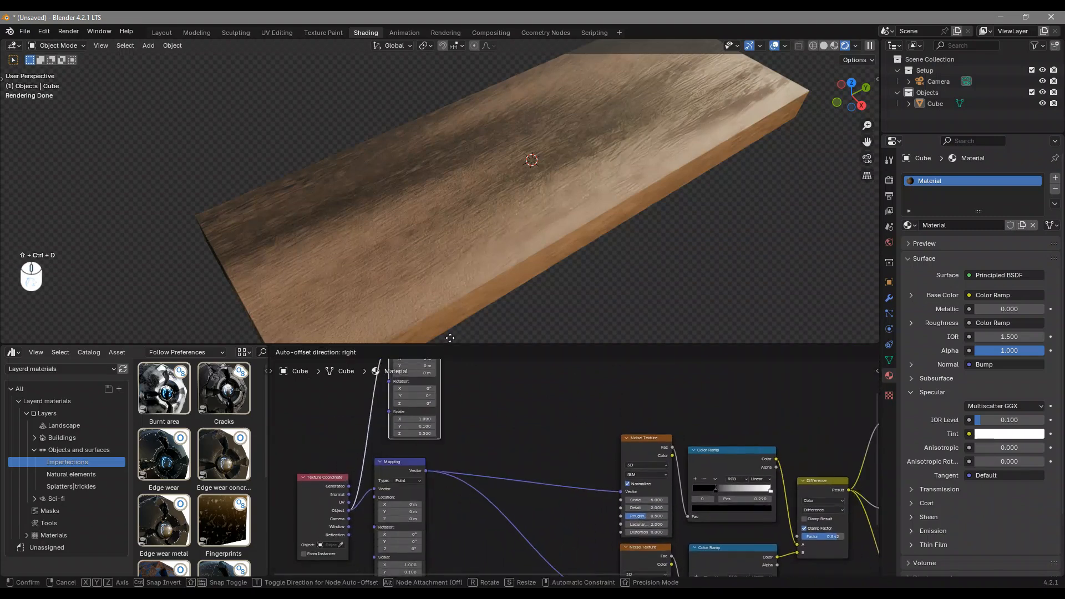
click(438, 403)
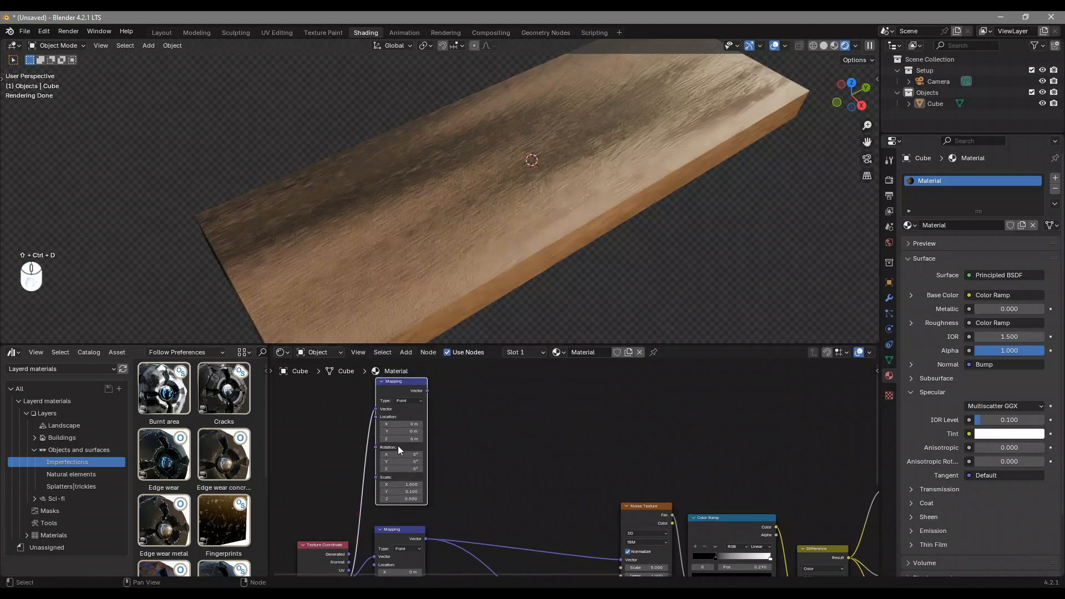
Set the duplicated Mapping node's Scale to 0.2 in Y and 0.3 in Z
scroll(405, 441, up, 8)
middle_drag(504, 480, 578, 490)
scroll(578, 489, up, 5)
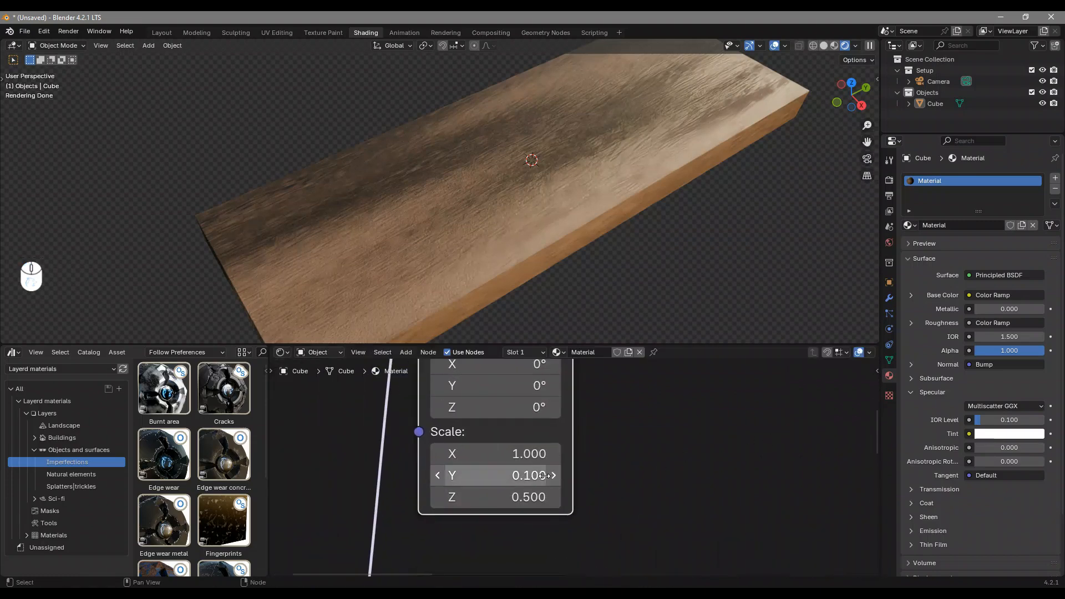
scroll(543, 276, down, 2)
middle_drag(542, 270, 551, 265)
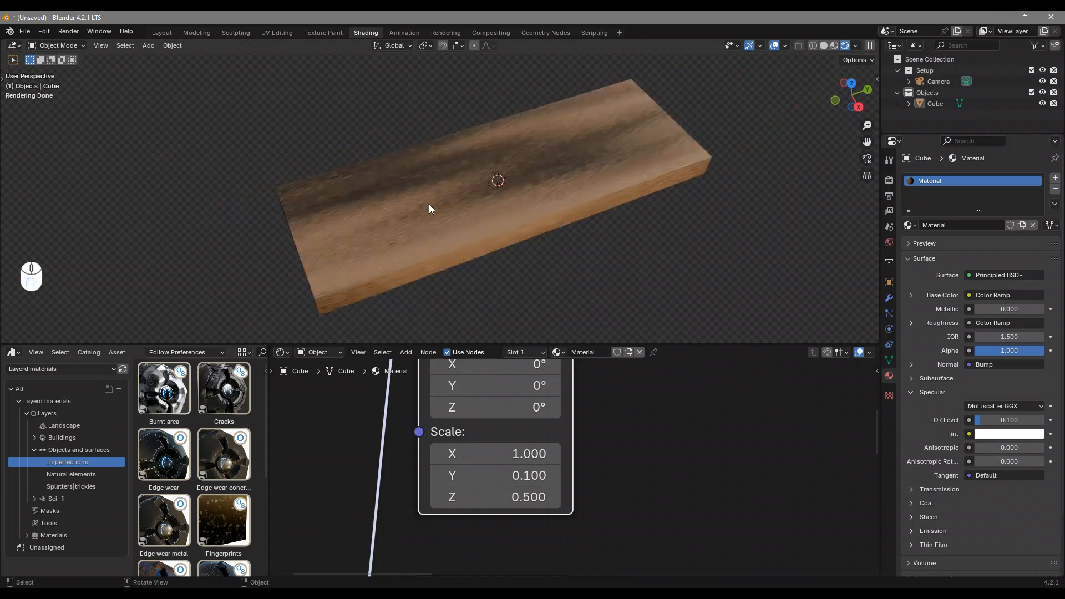
click(501, 476)
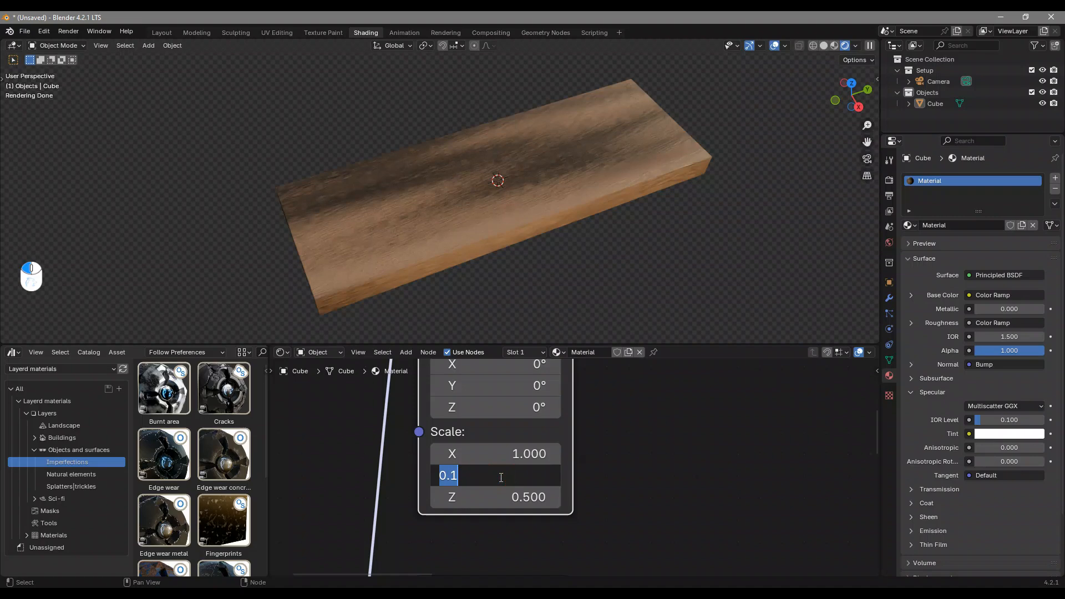
text(.2)
key(Return)
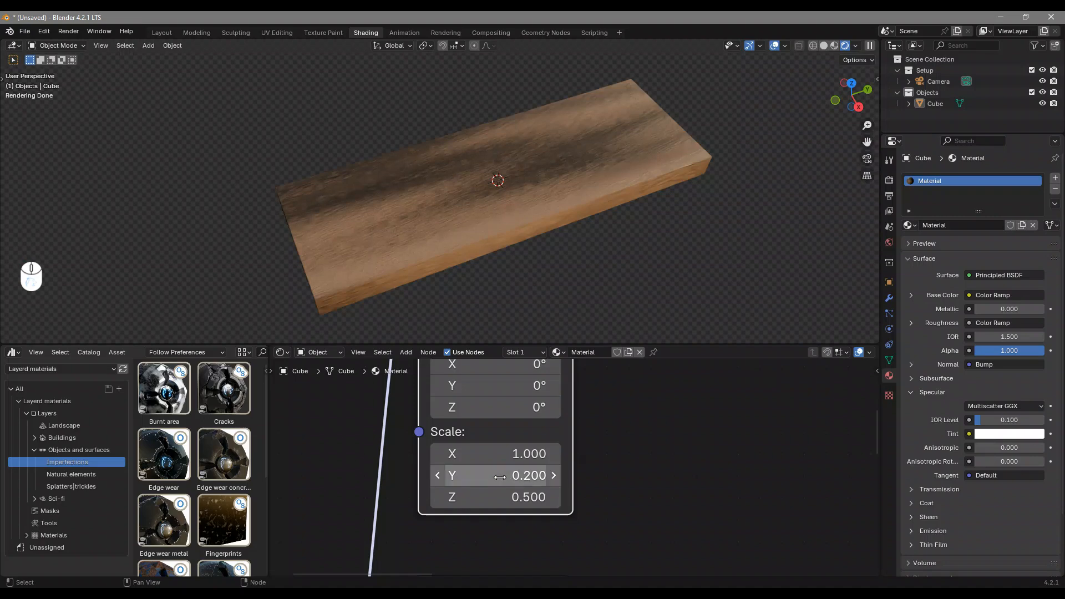
click(496, 497)
text(.3)
key(Return)
Add a Voronoi Texture node above the Noise Textures and connect the duplicated Mapping's Vector output to its Vector input
scroll(464, 500, down, 5)
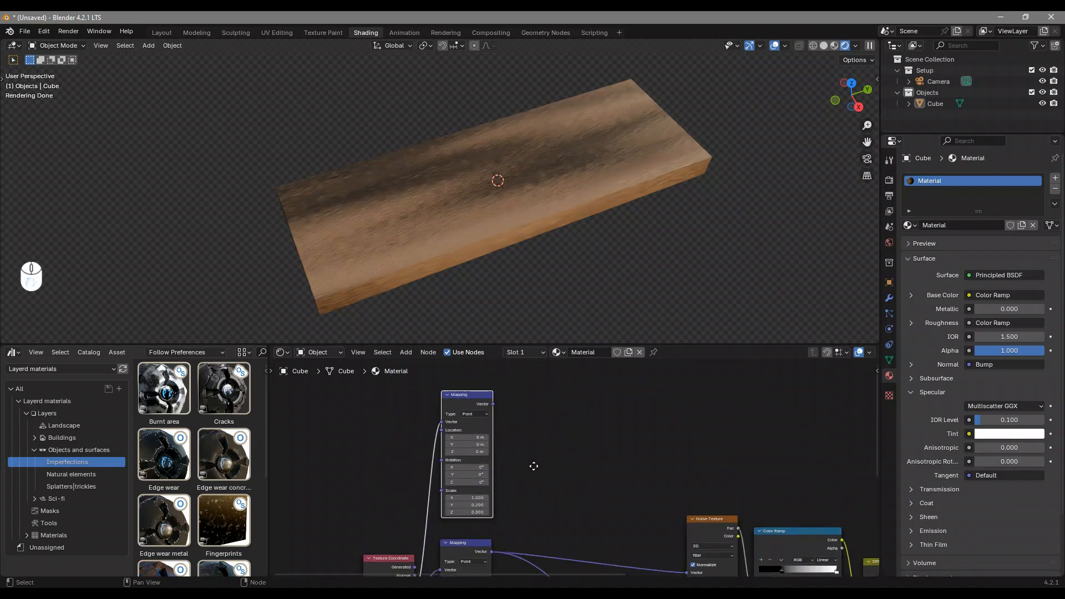
middle_drag(534, 466, 525, 449)
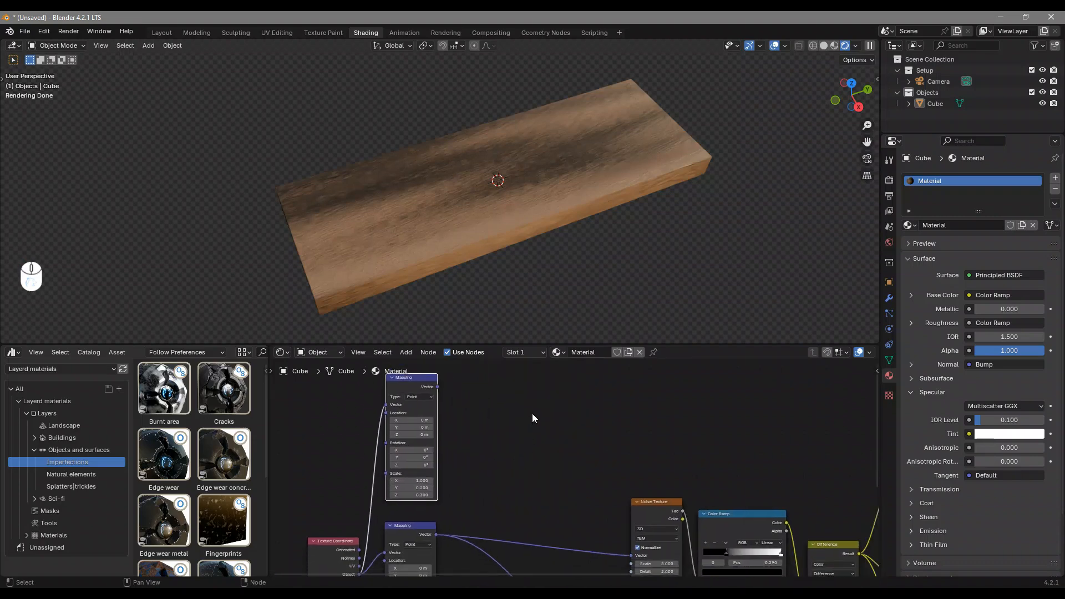
key(shift+a)
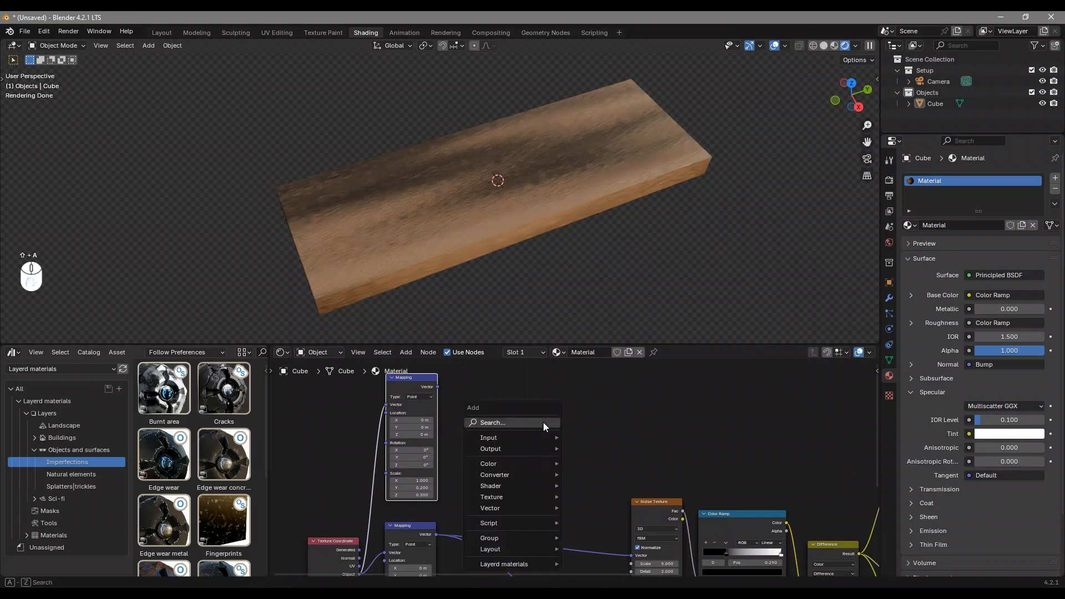
click(544, 422)
text(voro)
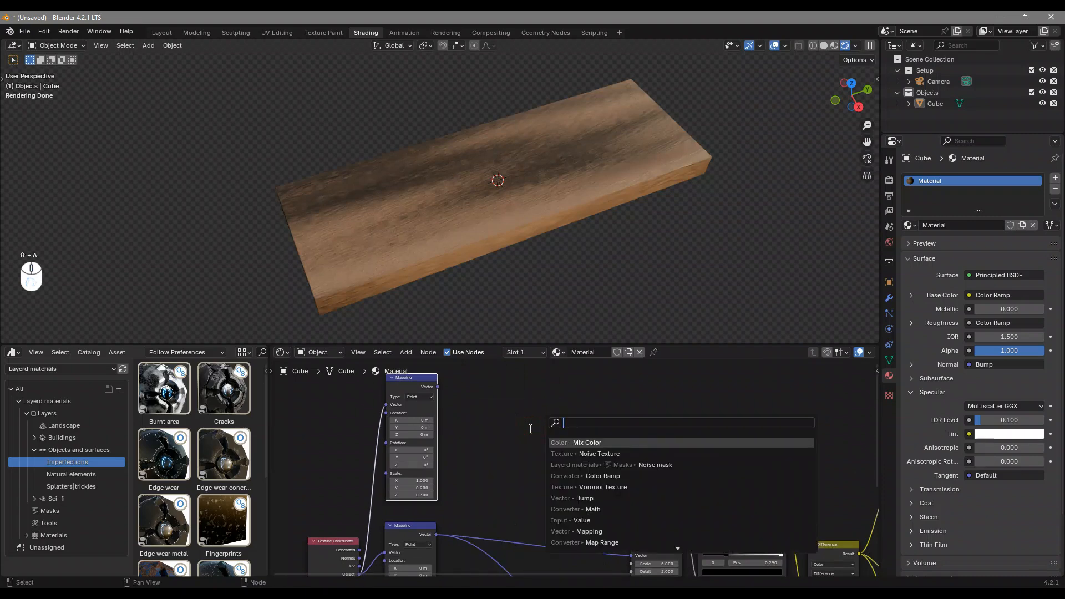
key(Return)
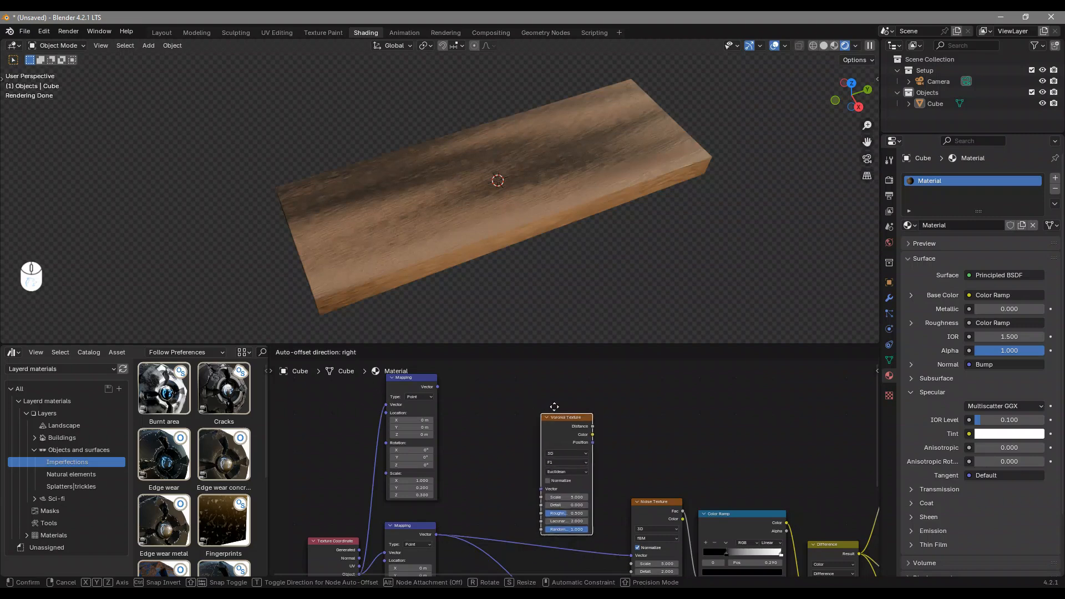
click(624, 418)
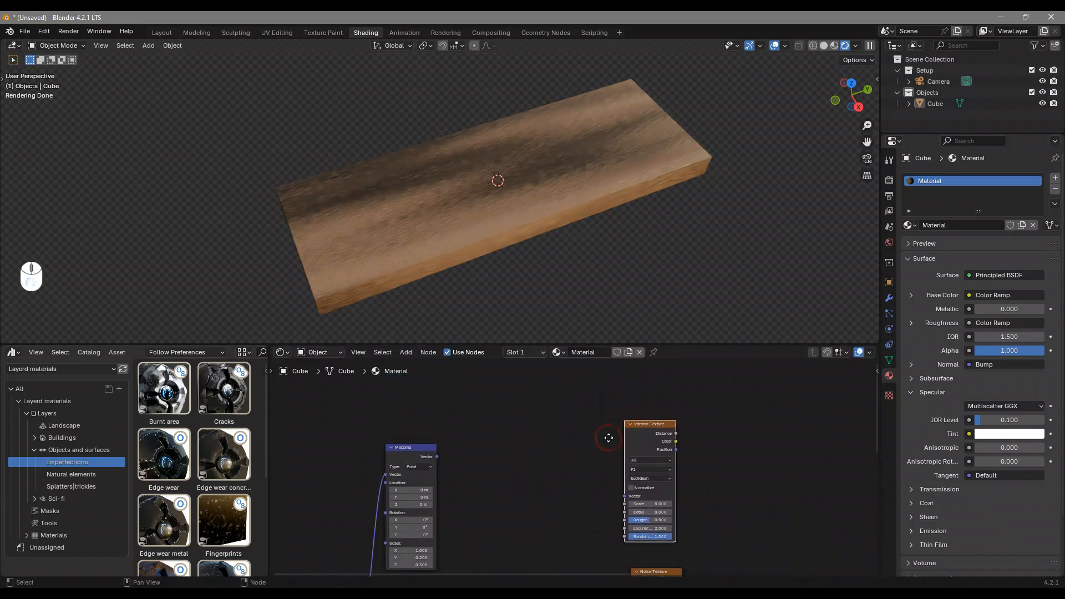
drag(408, 454, 602, 495)
middle_drag(582, 473, 529, 456)
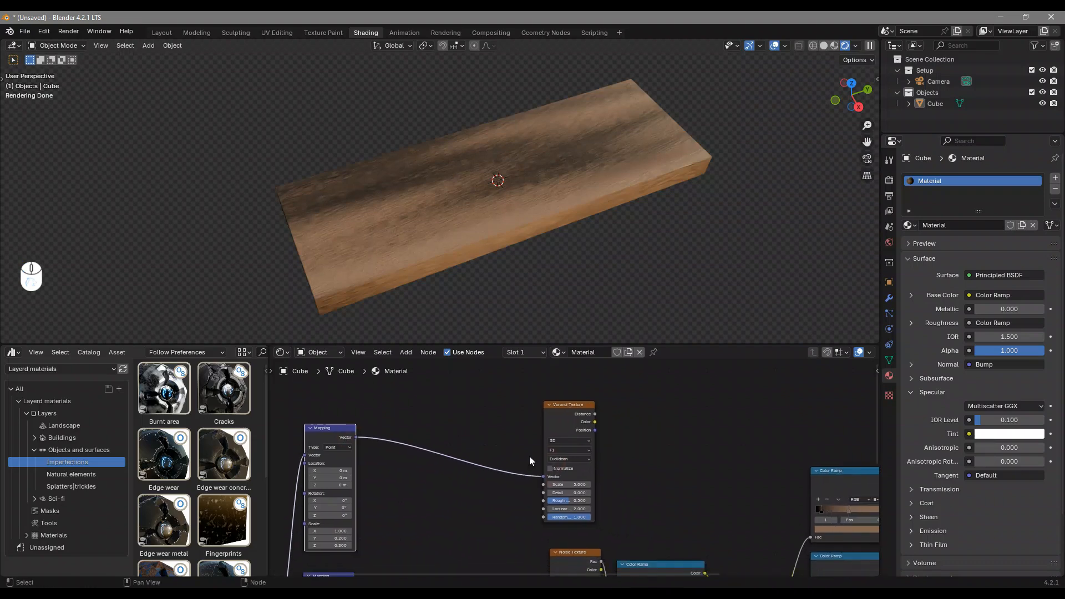
Add a Color Ramp driven by the Voronoi Texture's Distance output, and preview that ramp directly on the plank
middle_drag(621, 477, 537, 489)
click(562, 503)
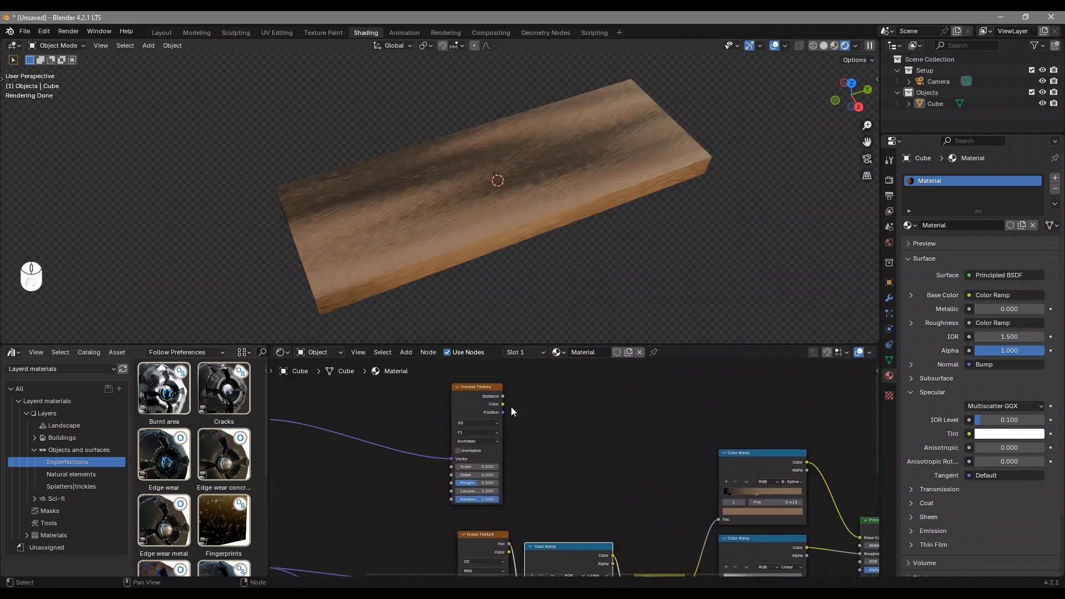
key(shift+a)
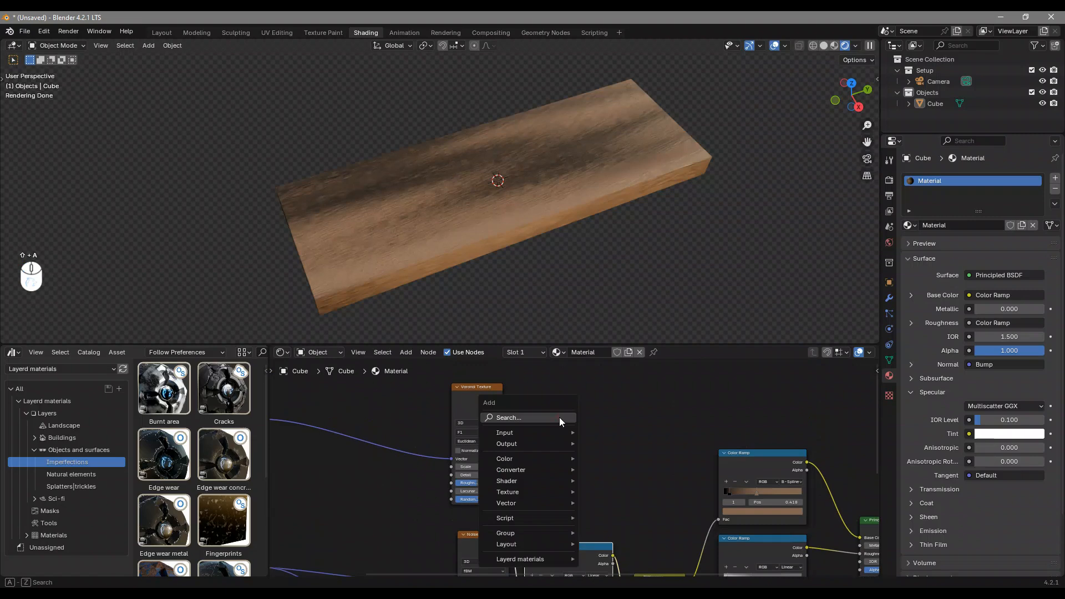
text(color r)
key(Return)
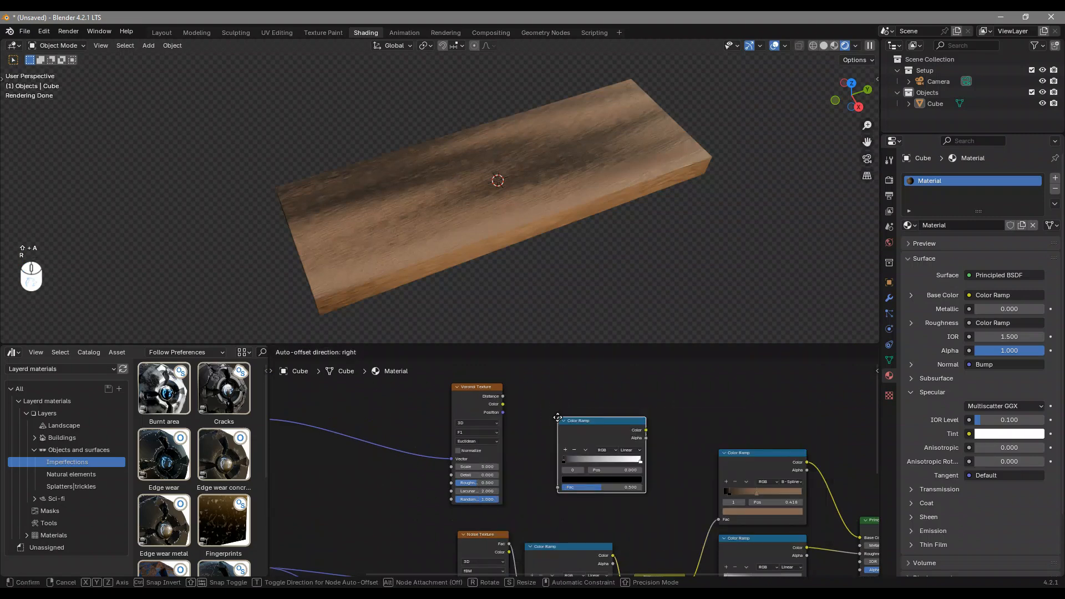
click(518, 390)
drag(503, 396, 521, 470)
drag(553, 414, 555, 419)
ctrl+shift+click(577, 413)
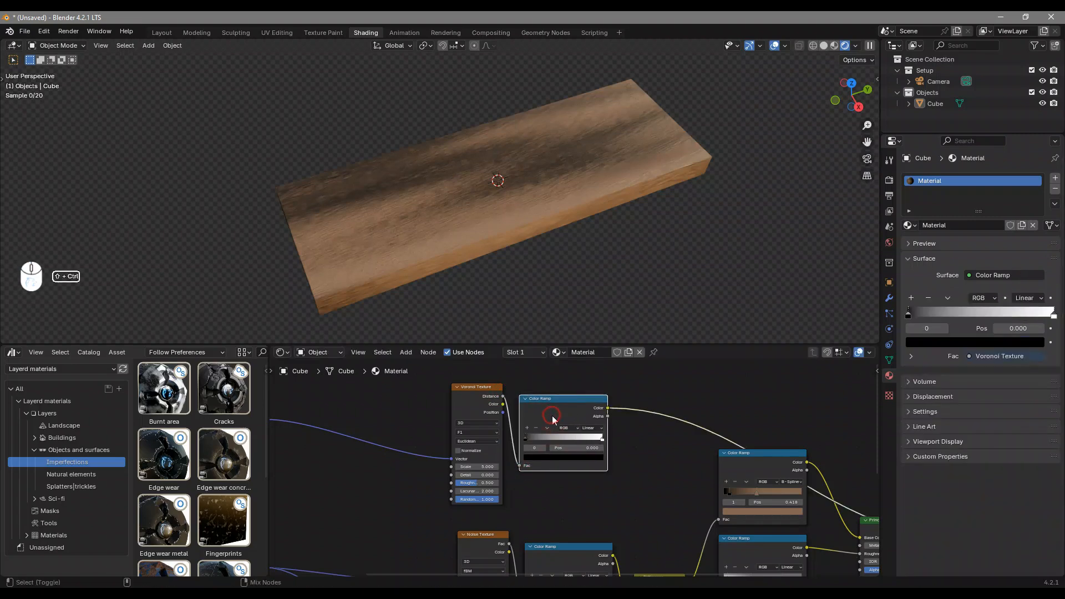
Flip the Voronoi Color Ramp so that its gradient runs from white to black
scroll(549, 474, up, 2)
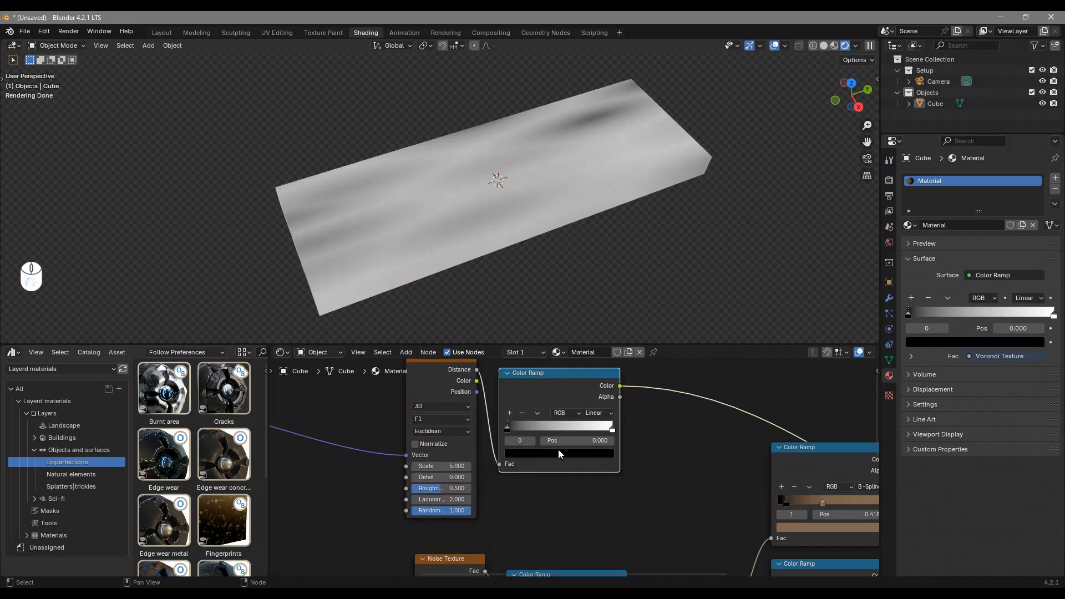
click(537, 413)
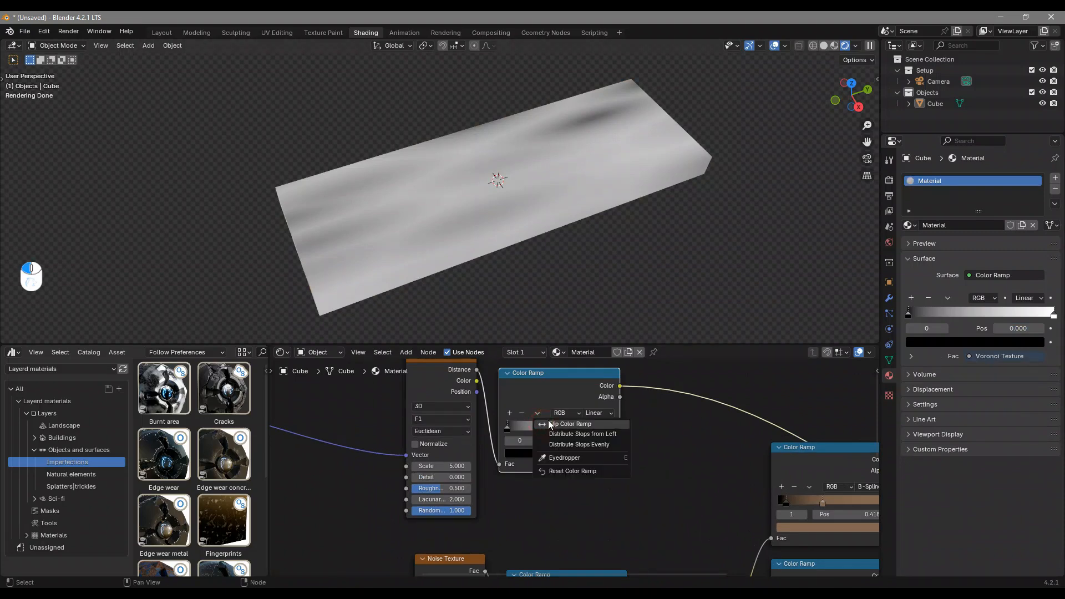
click(571, 424)
middle_drag(561, 417, 552, 428)
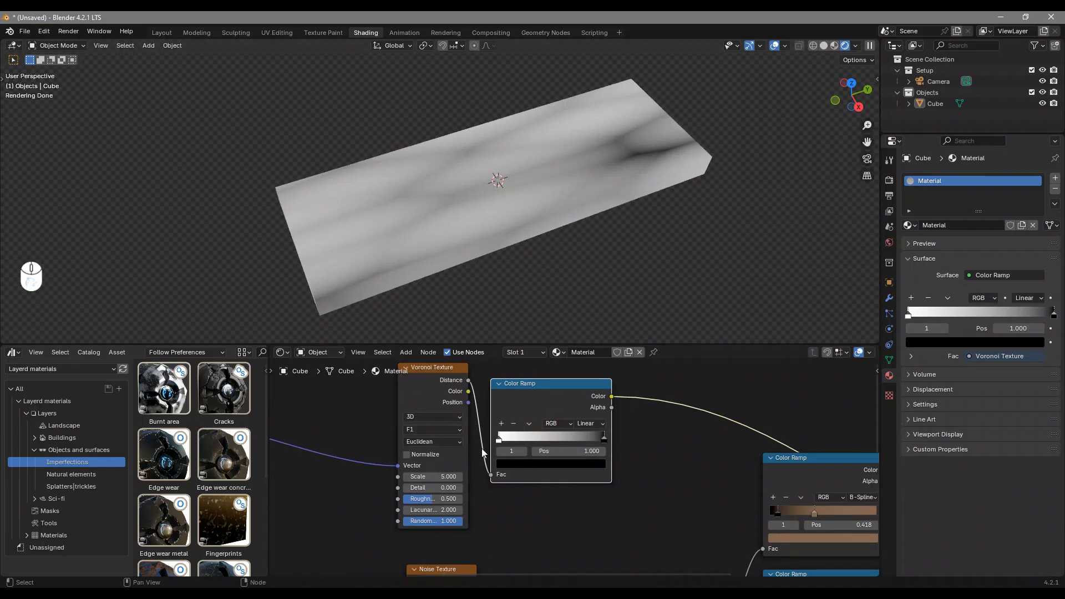
Set the dark end stop of the Voronoi Color Ramp to hex 424242
scroll(573, 452, up, 2)
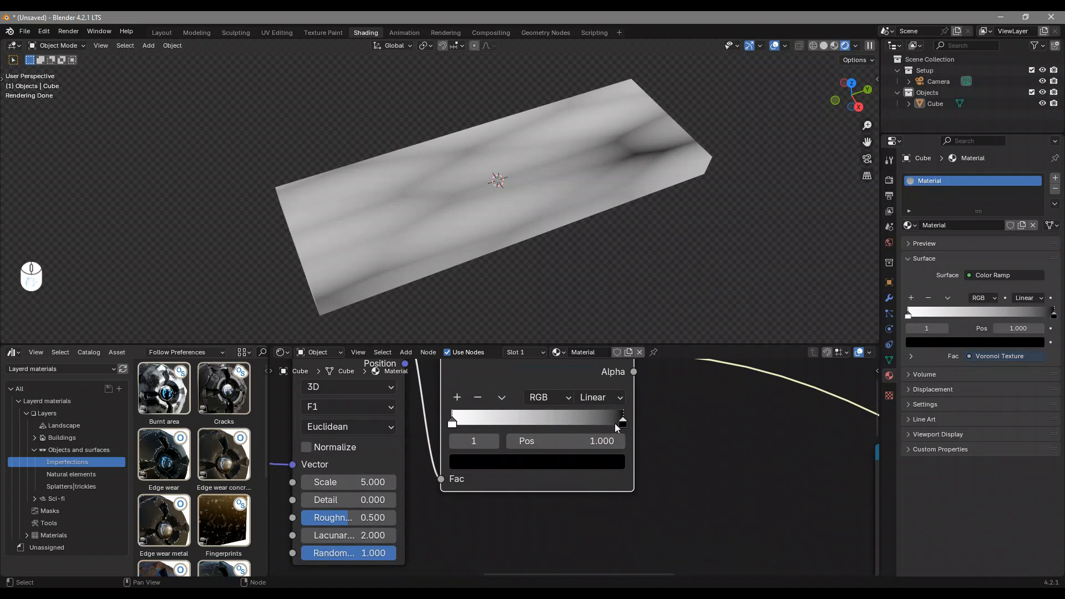
click(602, 462)
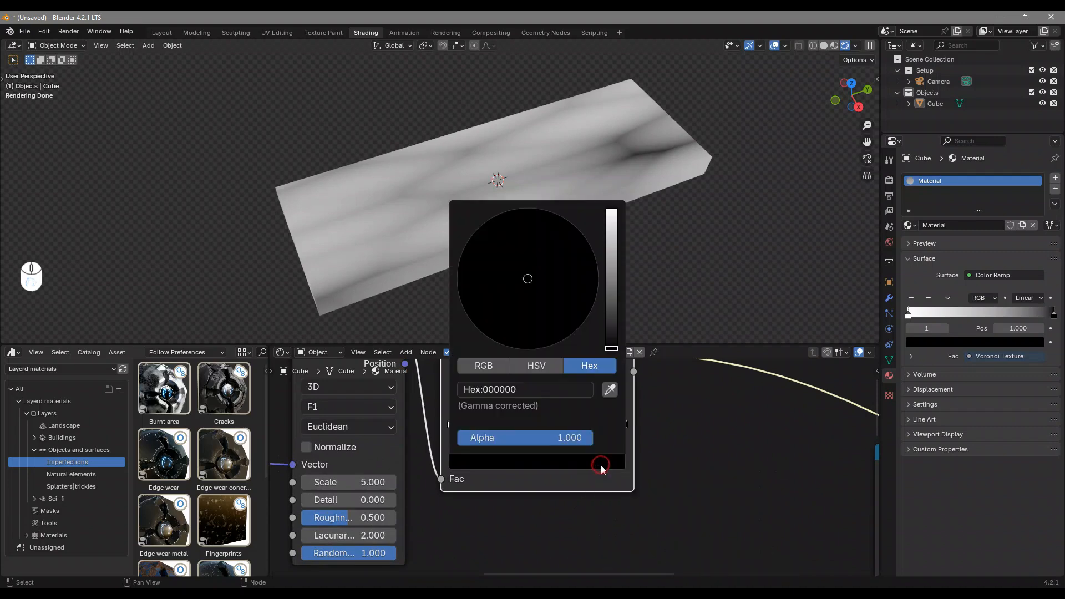
click(554, 389)
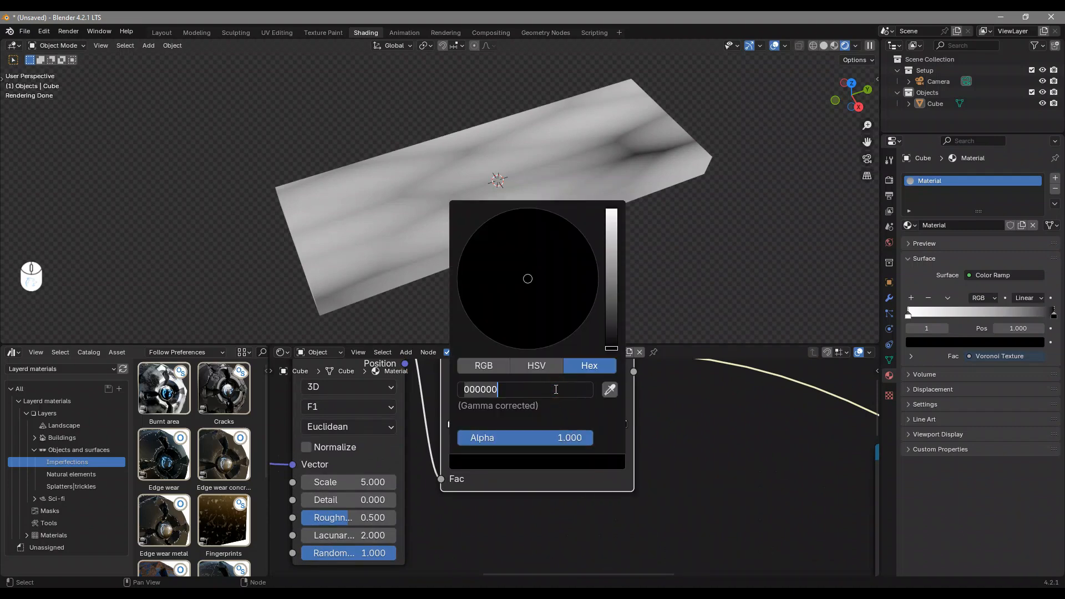
text(424242)
key(Return)
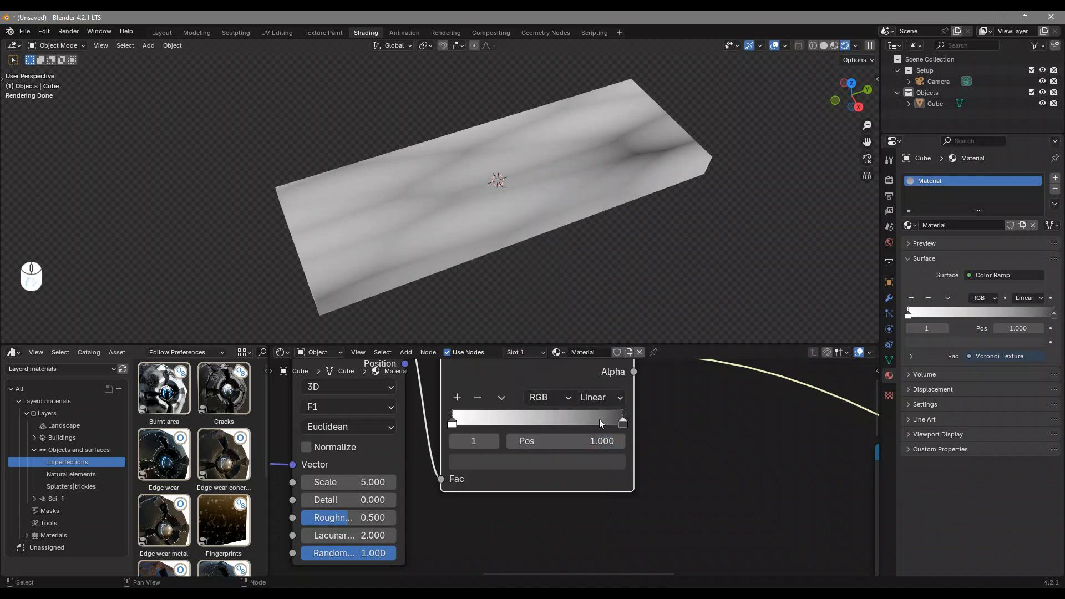
Add a stop to the Voronoi Color Ramp, make it black (000000) and set its position to 0.691
ctrl+click(578, 418)
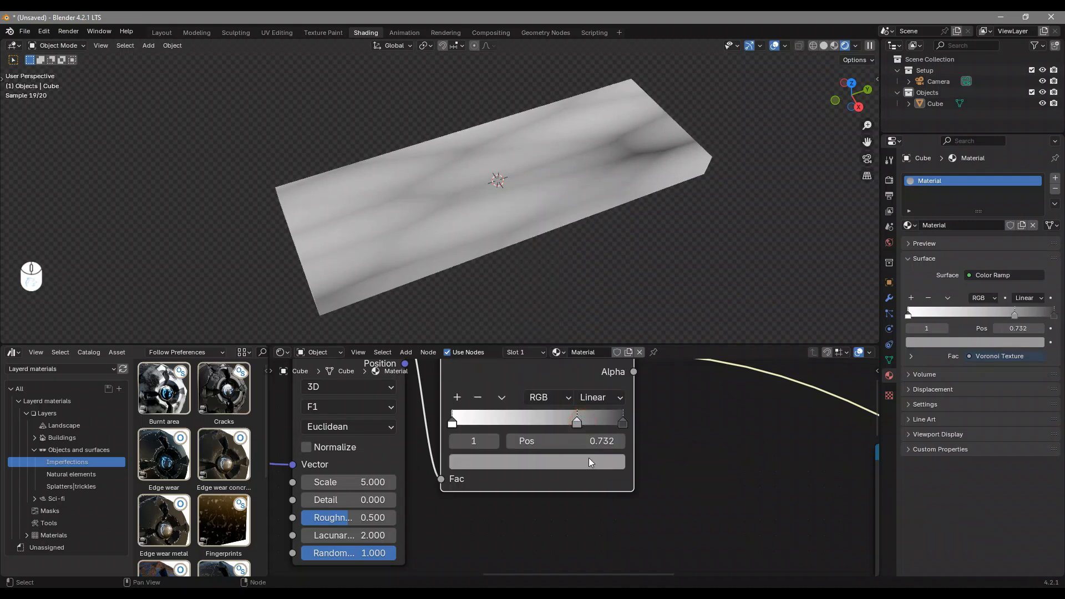
click(588, 460)
drag(615, 339, 616, 355)
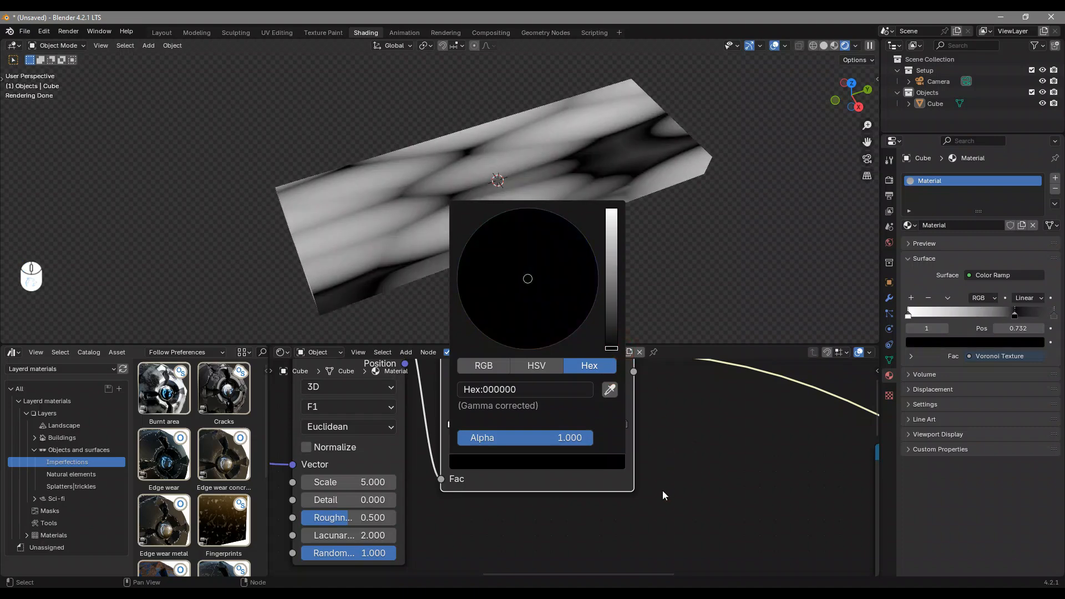
click(596, 441)
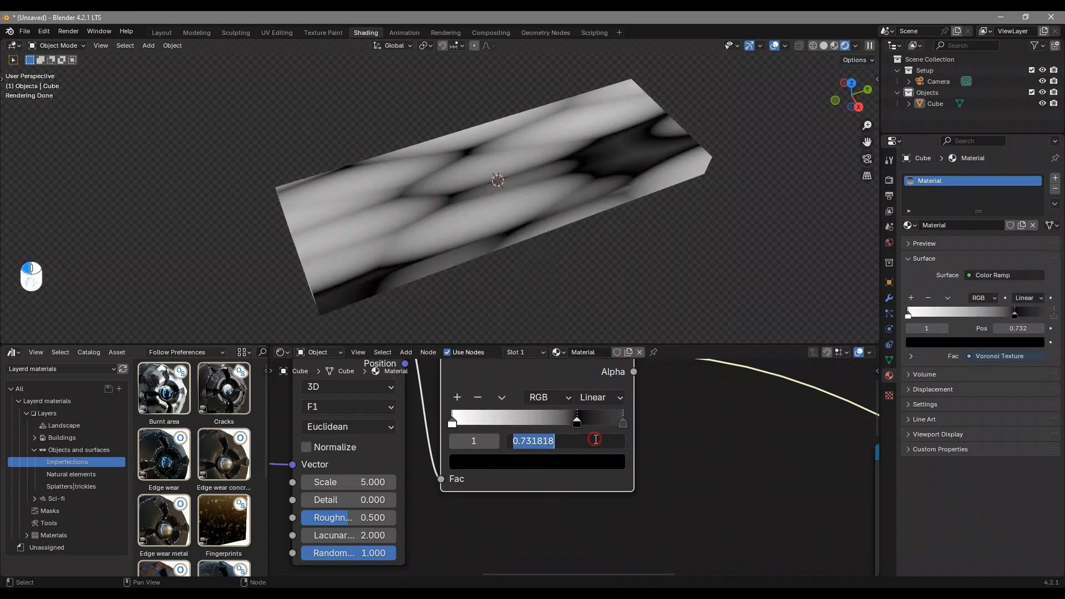
text(.691)
key(Return)
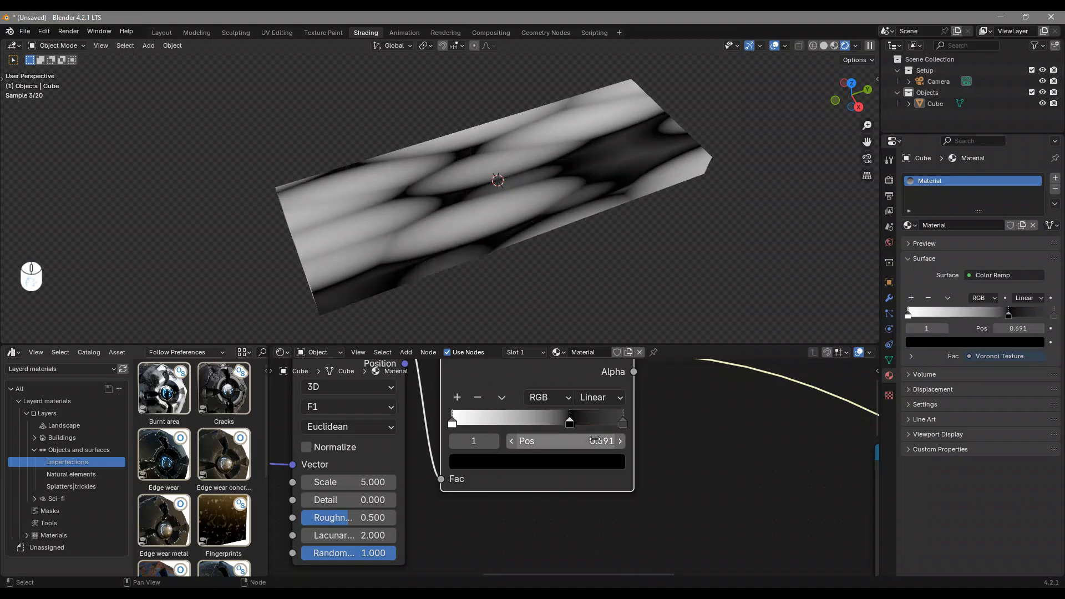
Add another black stop between the white stop and the existing black one, with its position set to 0.495
ctrl+click(516, 420)
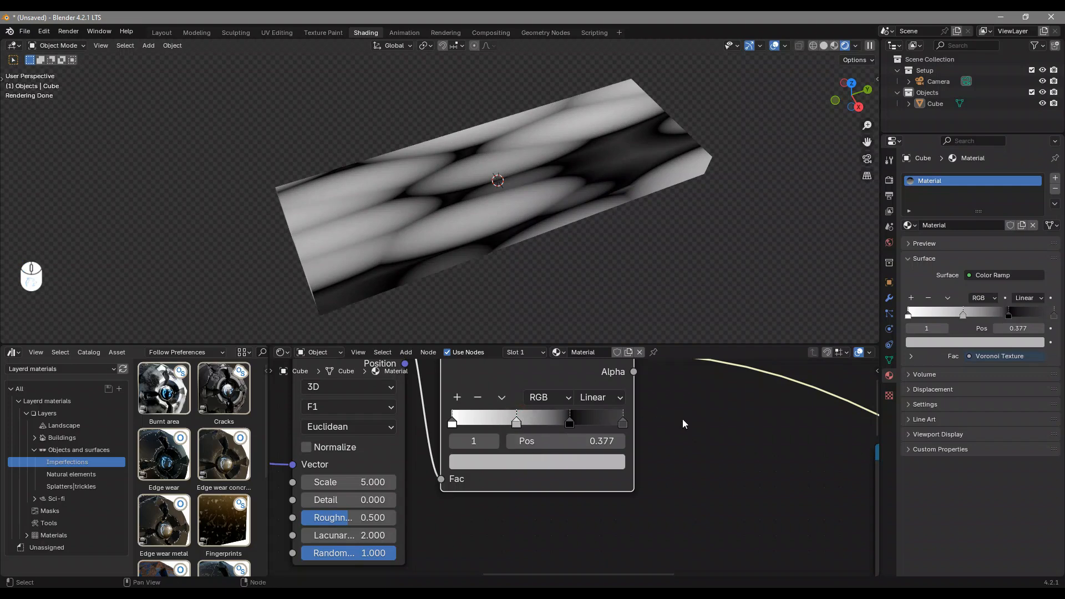
click(564, 461)
click(609, 398)
click(615, 349)
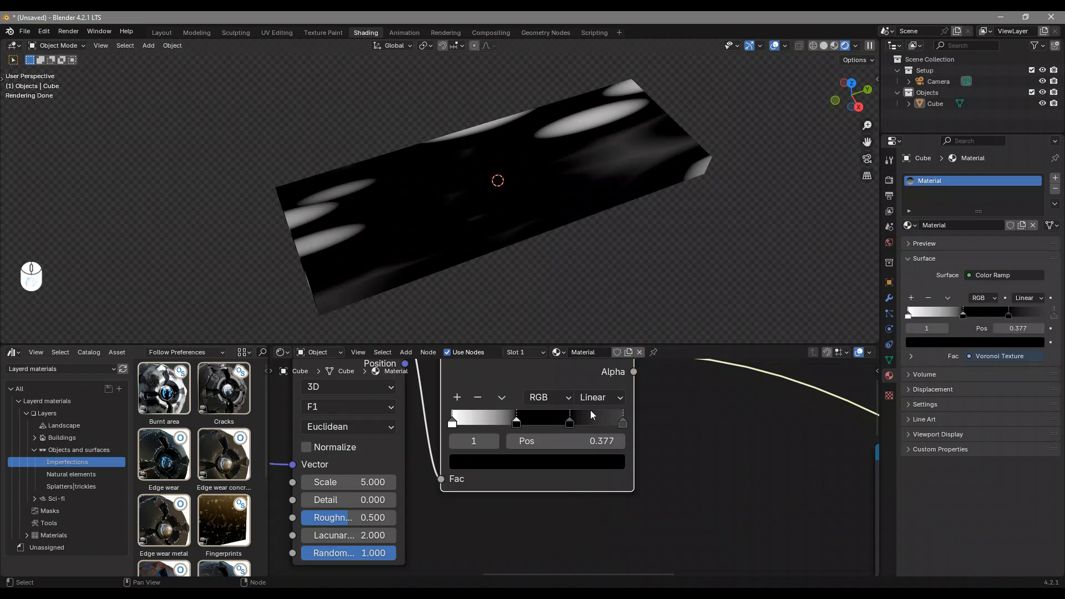
click(598, 442)
text(.495)
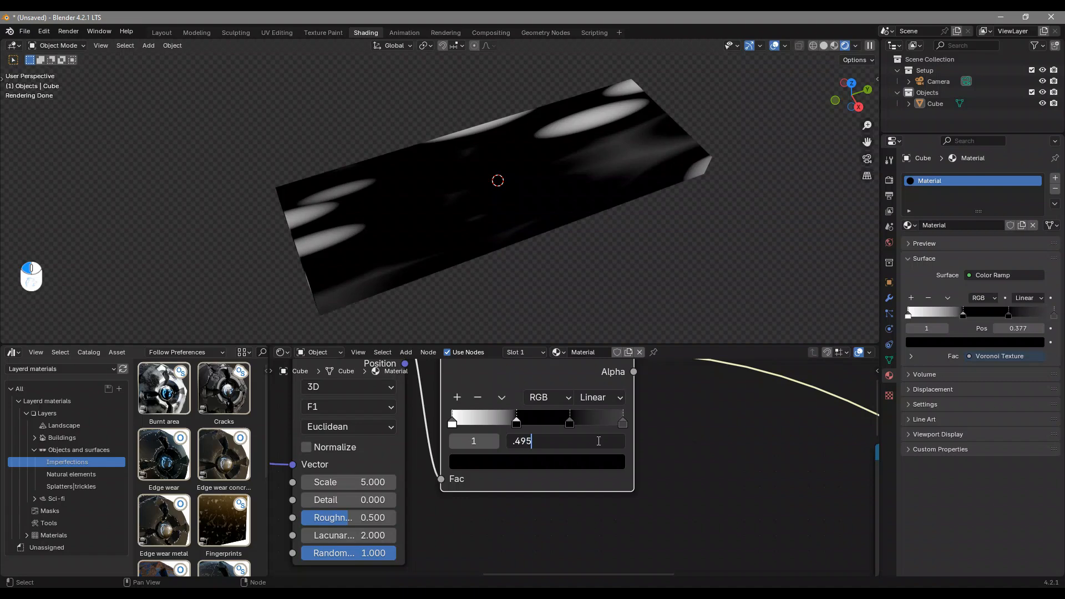
key(Return)
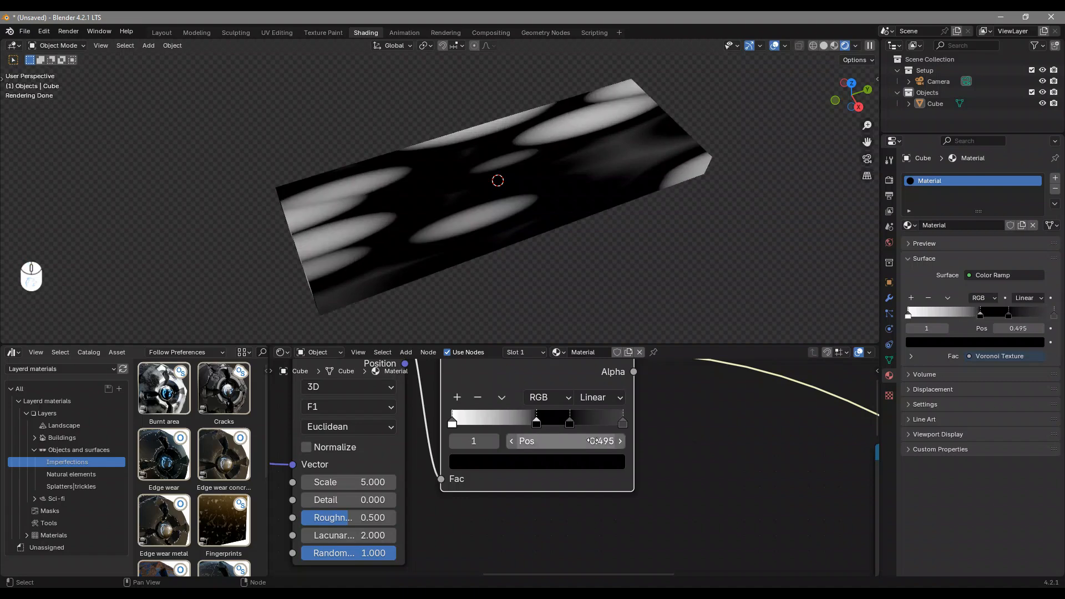
Set the white stop's position to 0.3 on the Voronoi Color Ramp
drag(458, 425, 478, 427)
click(572, 446)
text(0.3)
key(Return)
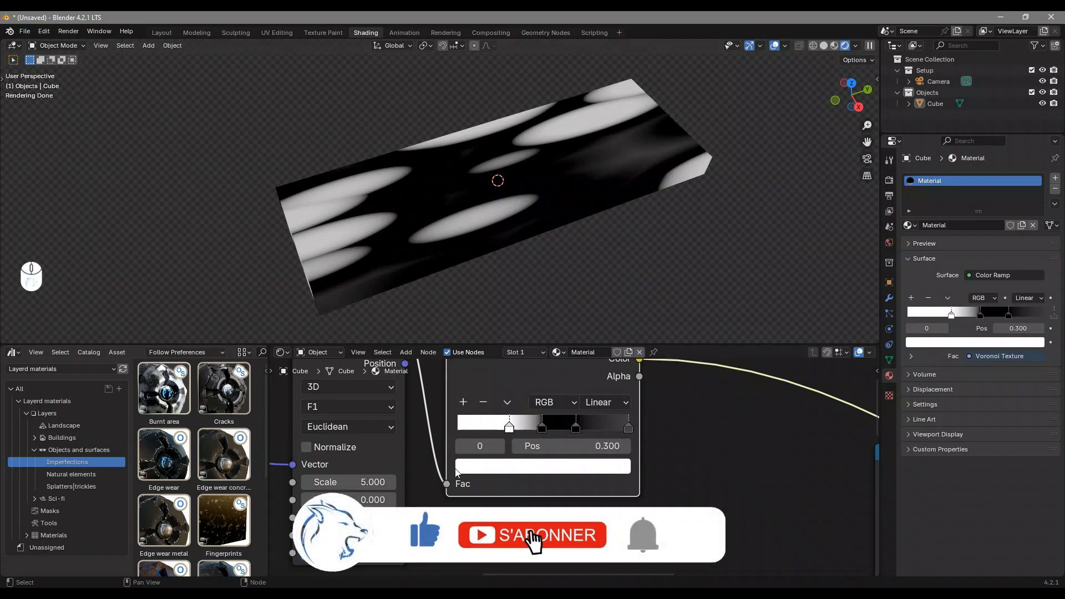
Add a Noise Texture node between the upper Mapping node and the Voronoi Texture
scroll(448, 475, down, 2)
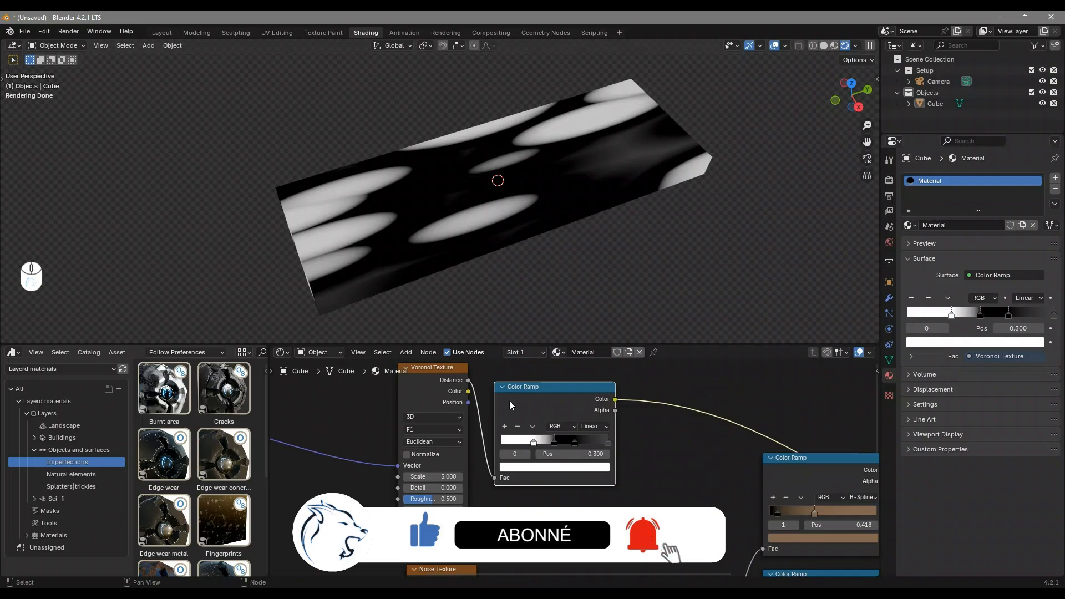
scroll(534, 432, down, 2)
middle_drag(534, 432, 595, 421)
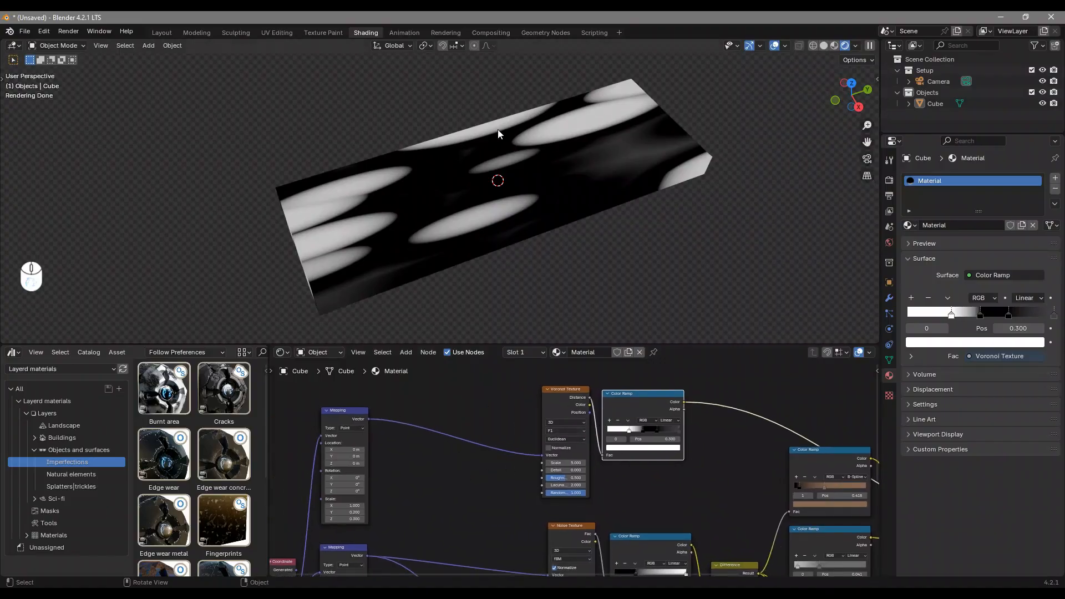
middle_drag(449, 425, 502, 411)
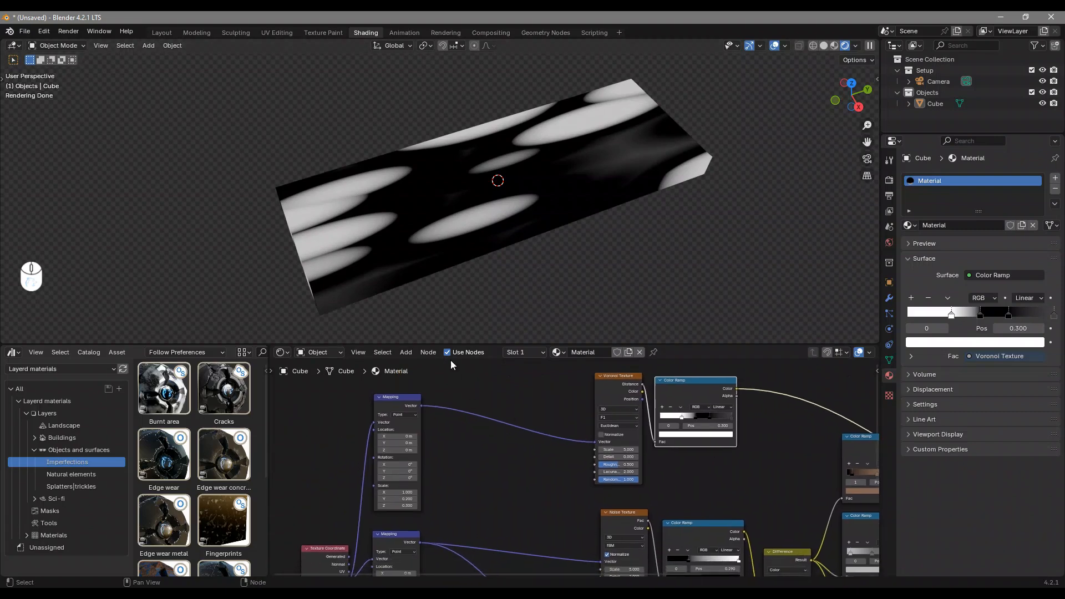
scroll(478, 442, up, 1)
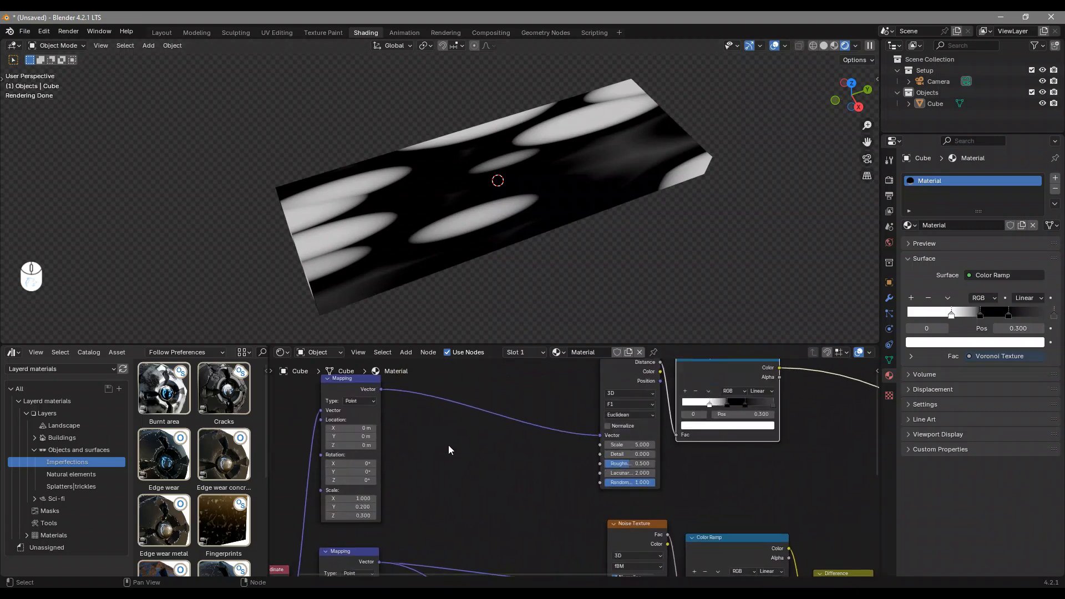
key(shift+a)
click(484, 450)
text(noise)
key(Return)
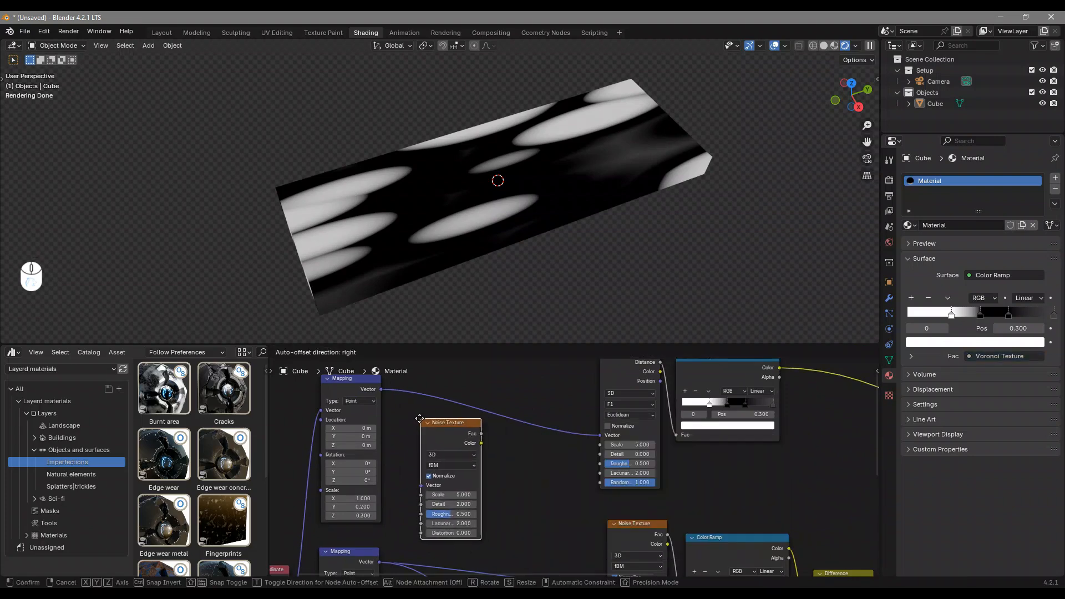
click(419, 416)
Add a Mix Color node and insert it into the link between the upper Mapping and the Voronoi Texture
key(shift+a)
click(496, 407)
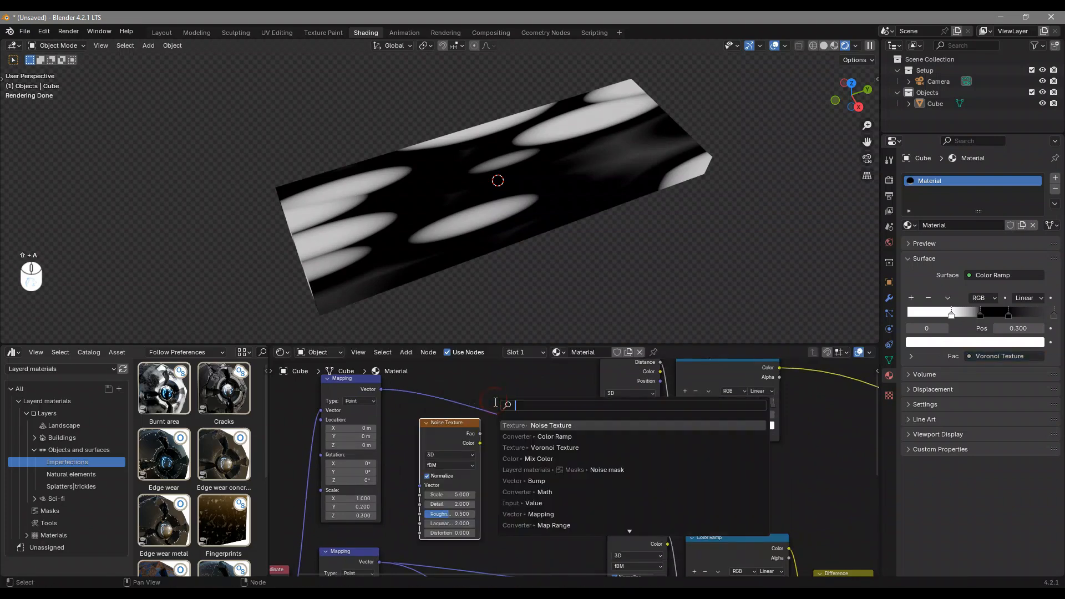
text(mixc)
key(Return)
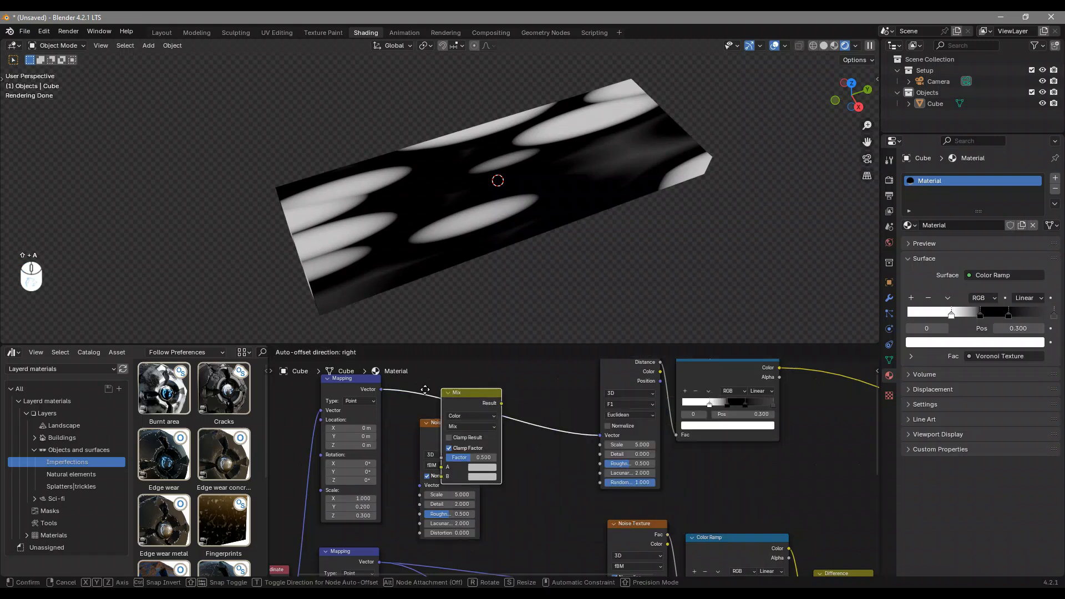
click(505, 366)
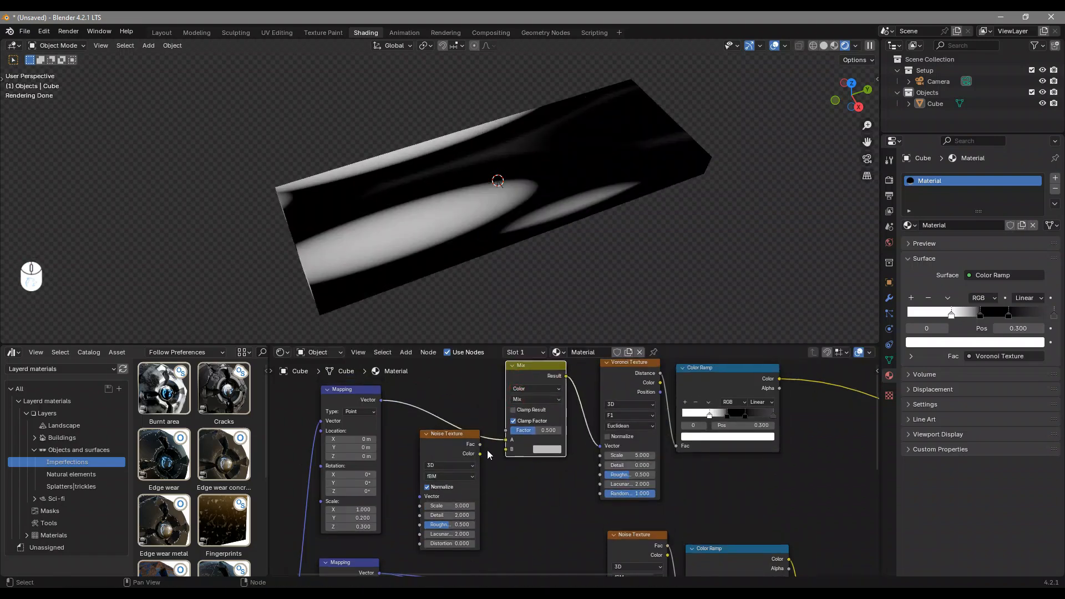
Connect the upper Mapping's Vector to the new Noise Texture's Vector input and the noise's Color output to the Mix node's B input
drag(381, 401, 389, 494)
drag(412, 506, 420, 496)
drag(480, 455, 505, 456)
drag(528, 367, 526, 357)
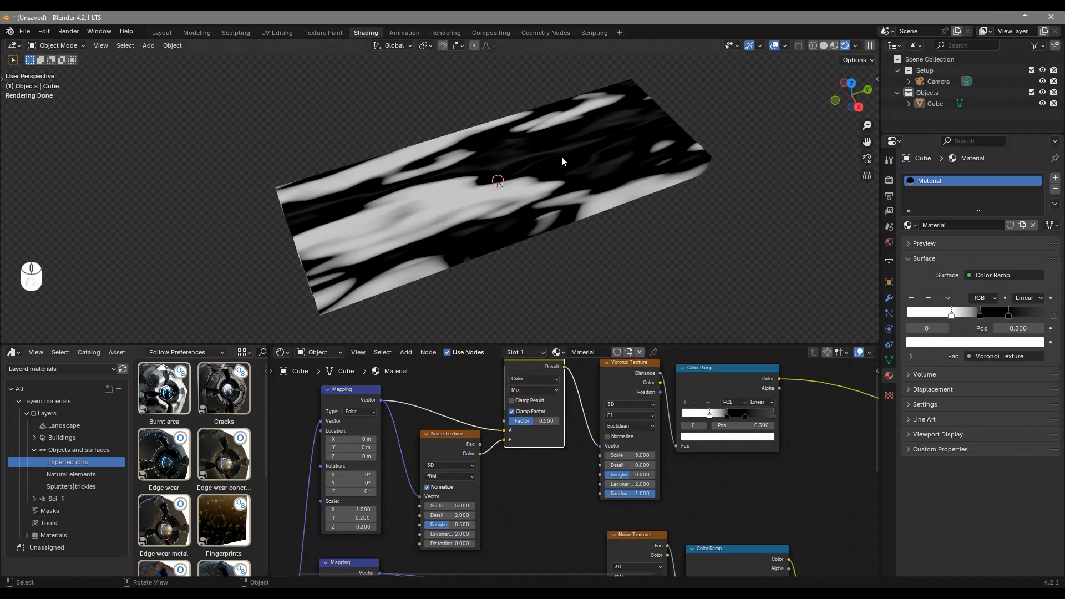
Change the Mix node's blending mode to Multiply and set its Factor to 0.8
shift+scroll(499, 433, up, 2)
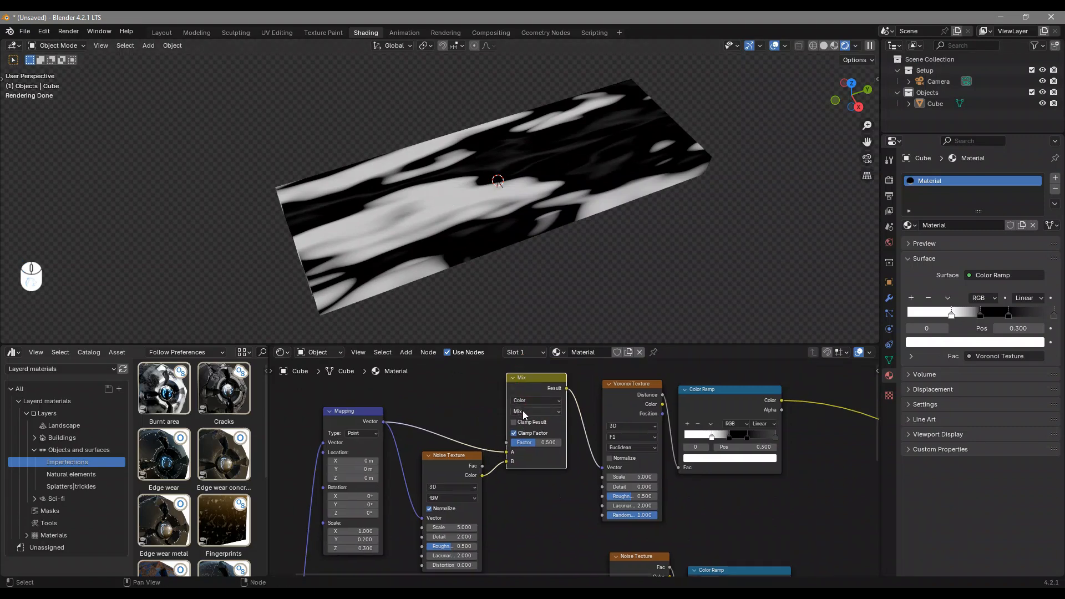
click(532, 412)
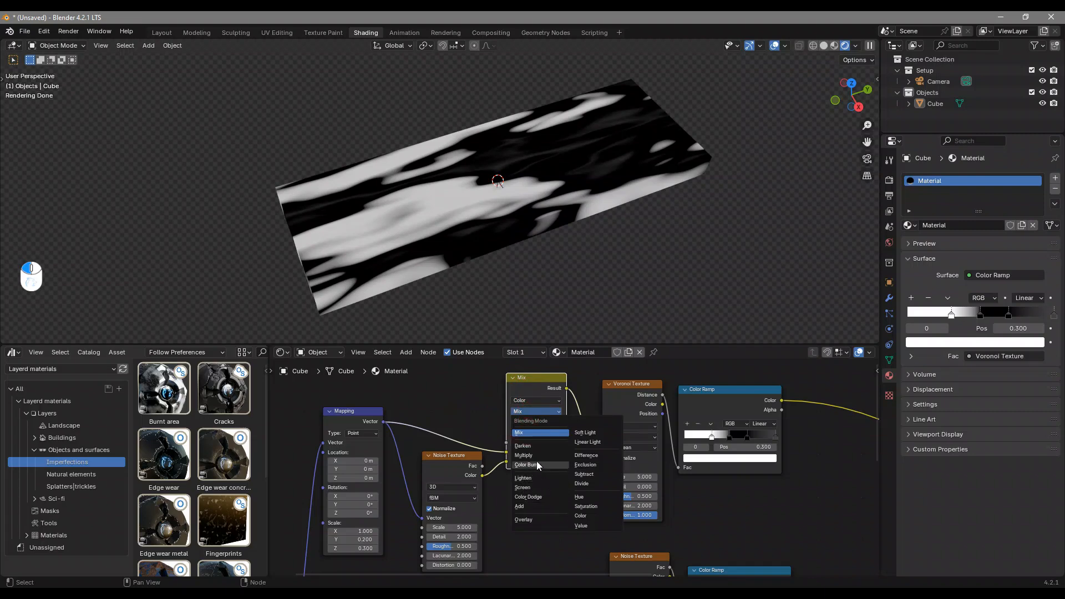
click(537, 457)
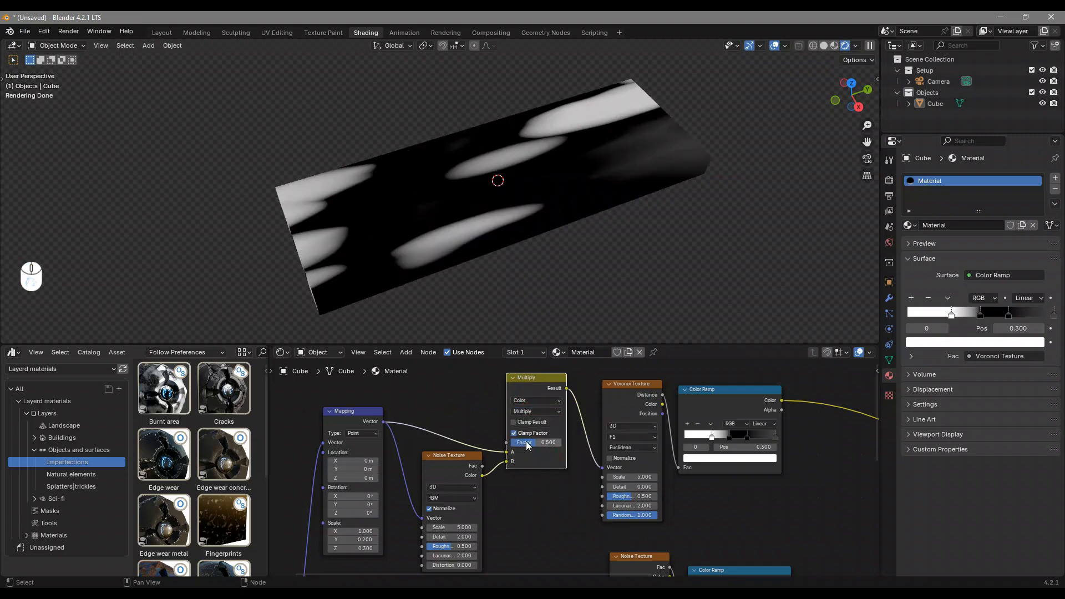
click(539, 443)
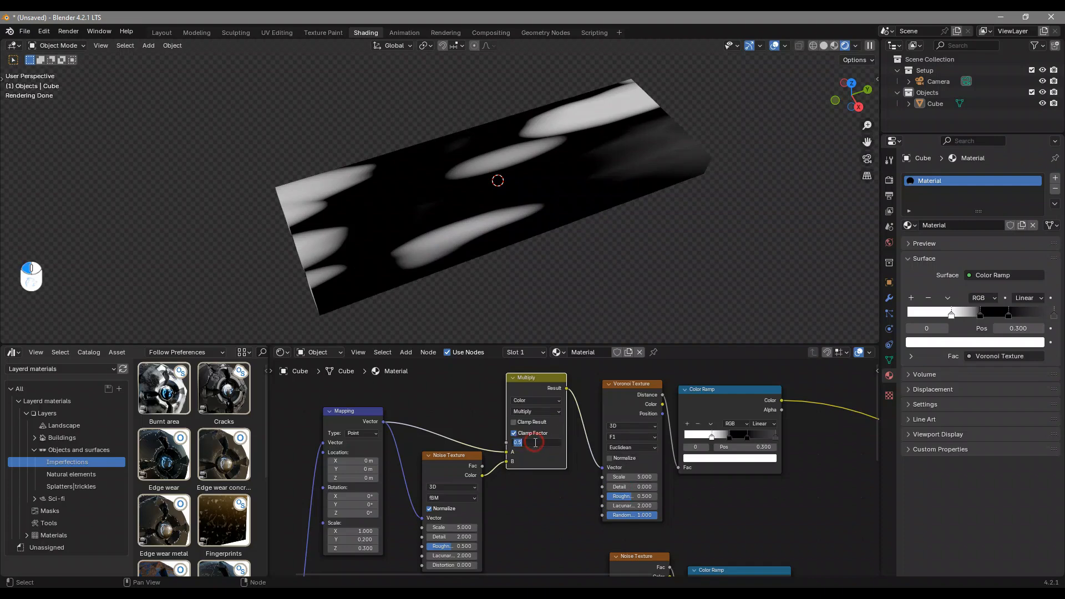
key(Return)
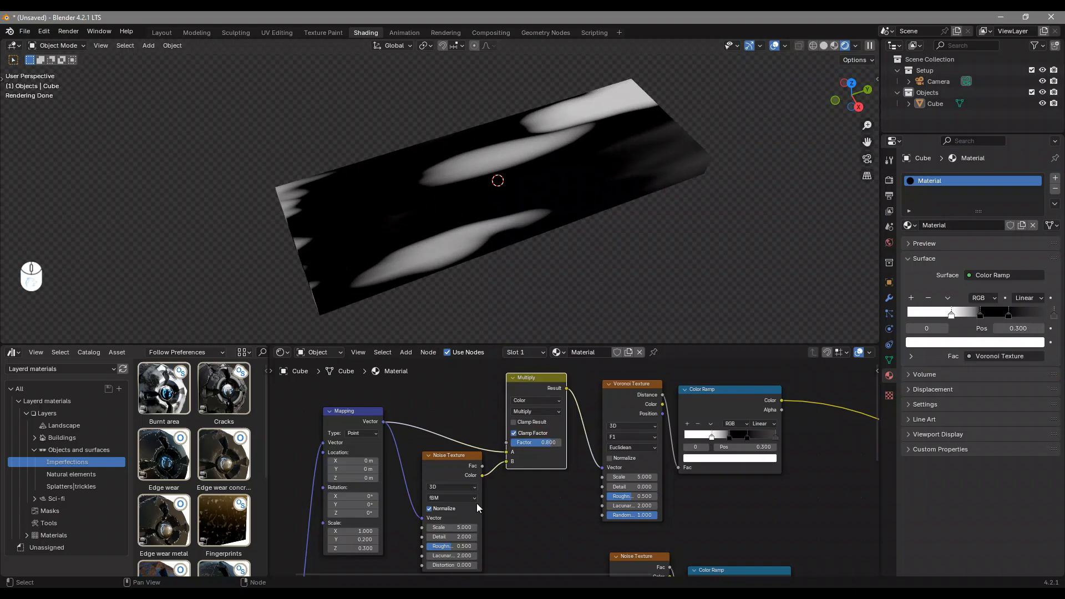
Set the Detail of the Noise Texture feeding the Multiply node to 7.3
scroll(477, 502, up, 3)
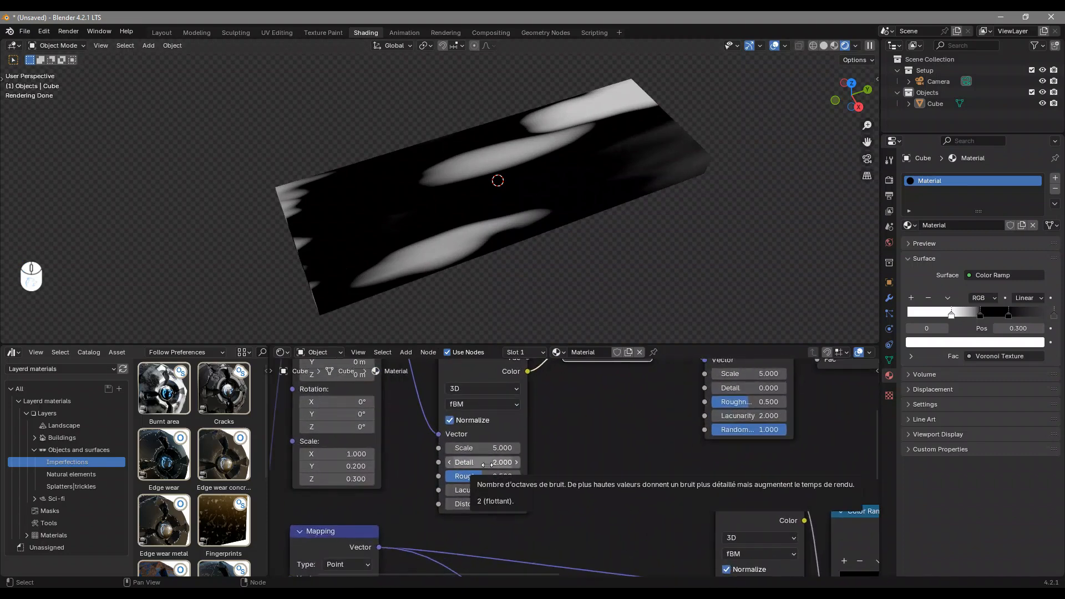
click(483, 462)
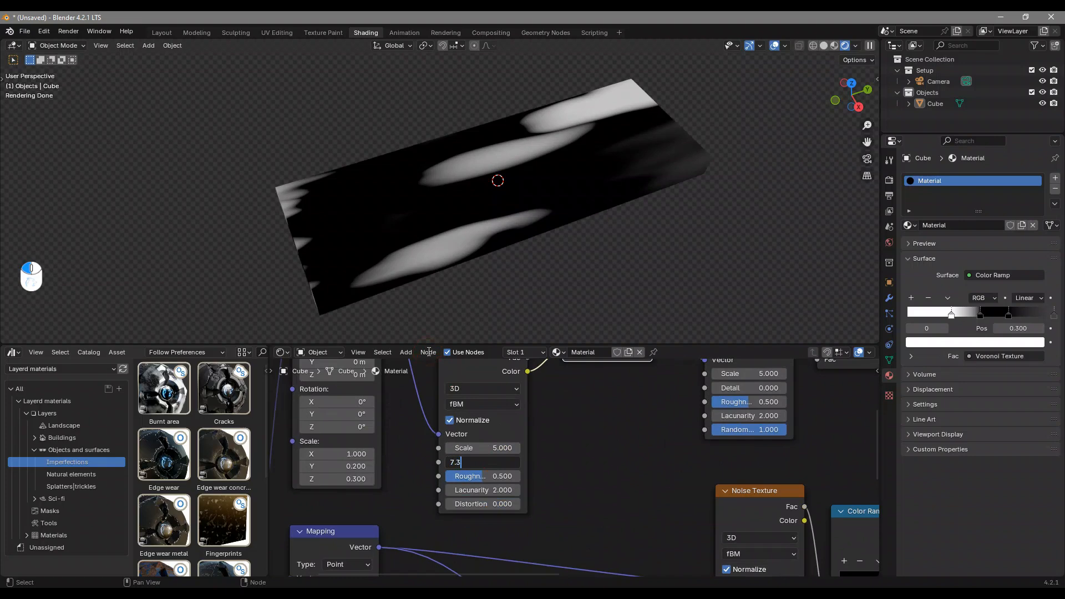
text(7.3)
key(Return)
Set the Roughness of the Noise Texture feeding the Multiply node to 0.517
middle_drag(357, 271, 393, 236)
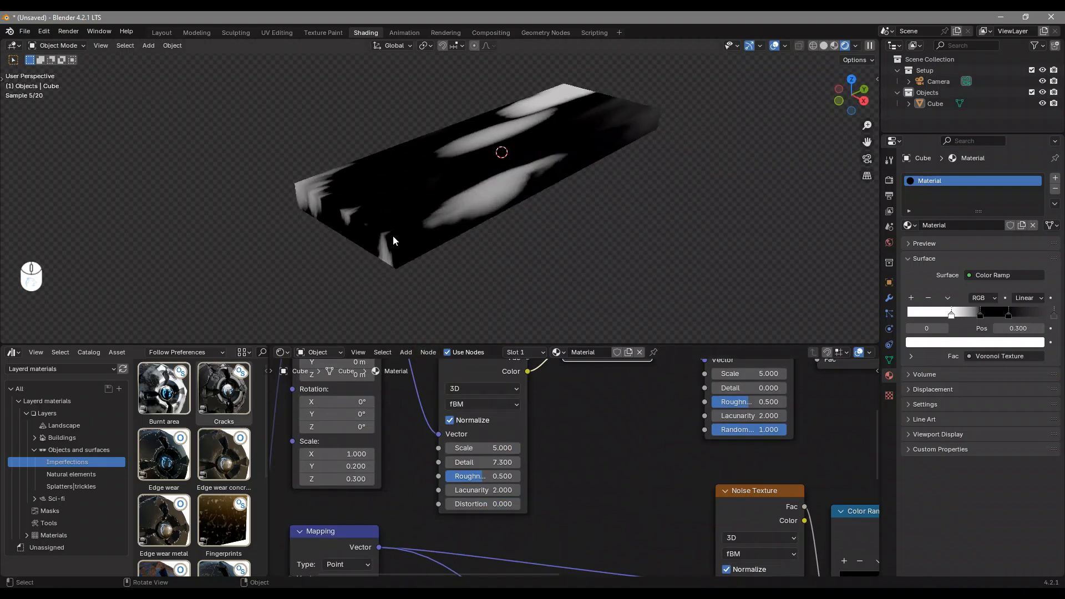
scroll(393, 241, up, 3)
scroll(483, 222, down, 1)
middle_drag(475, 238, 434, 241)
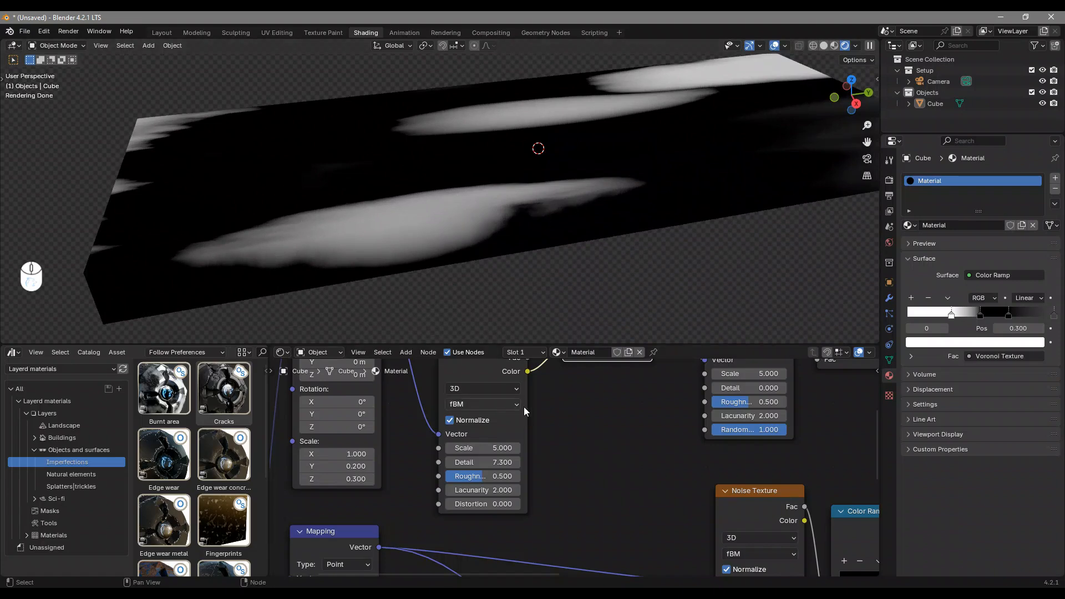
click(481, 475)
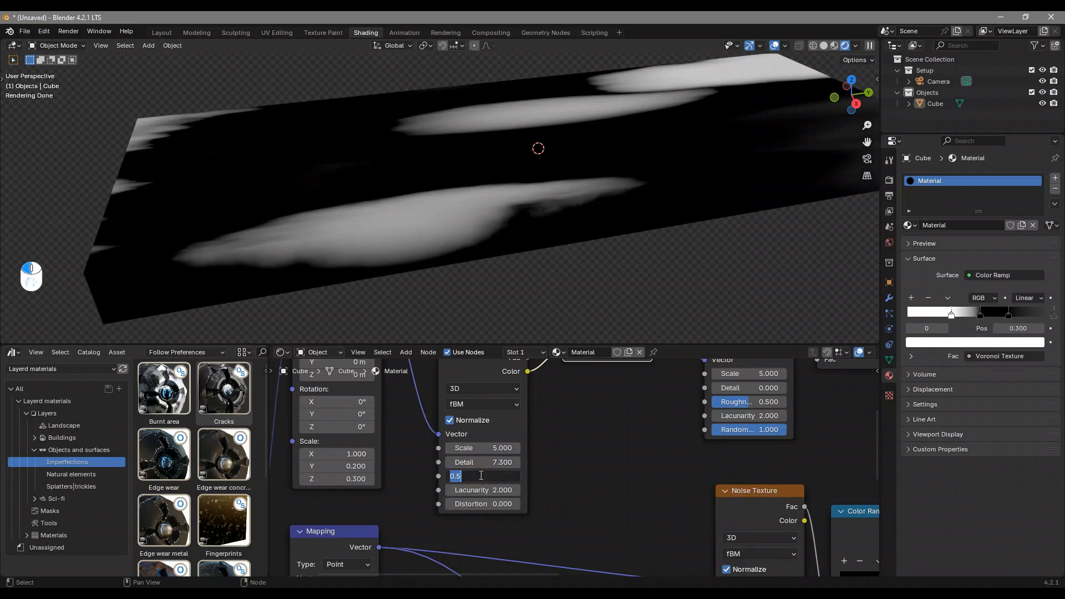
text(.517)
key(Return)
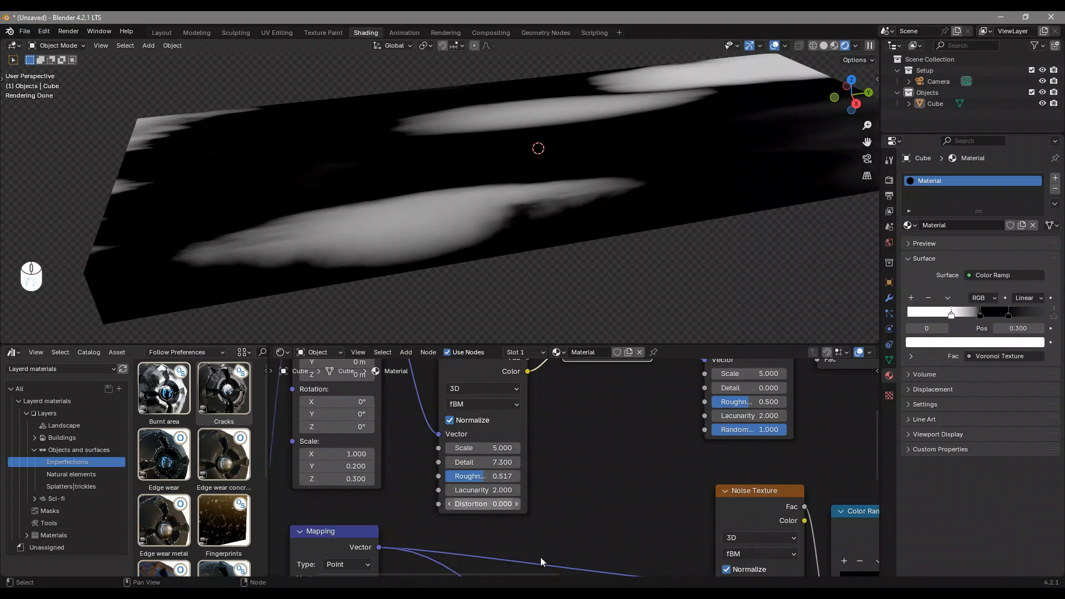
Set the Distortion of the Noise Texture feeding the Multiply node to 3
click(495, 505)
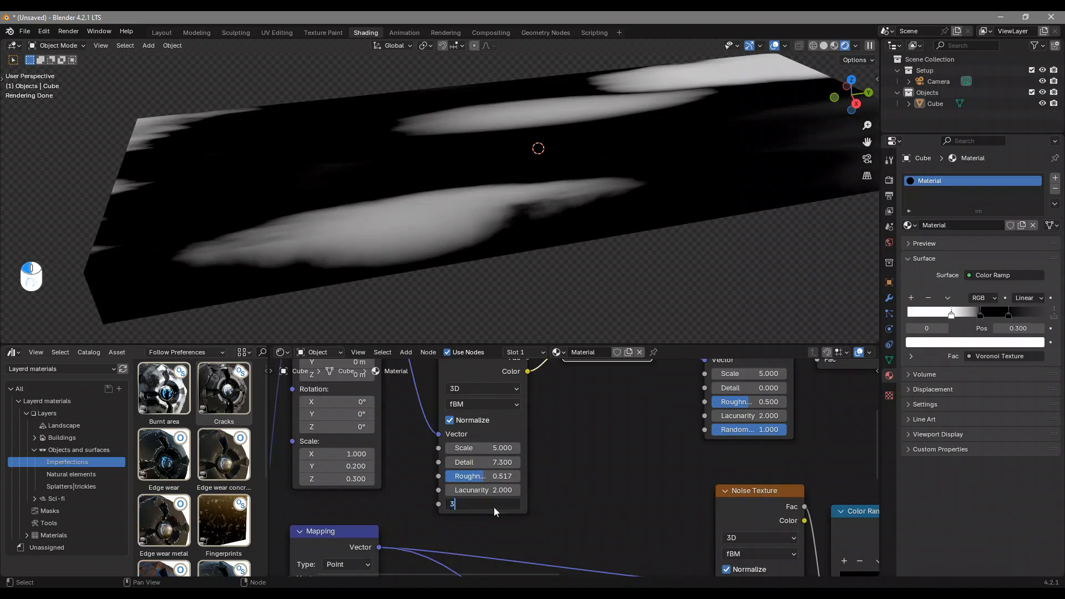
text(3)
key(Return)
scroll(659, 472, down, 1)
middle_drag(645, 213, 648, 216)
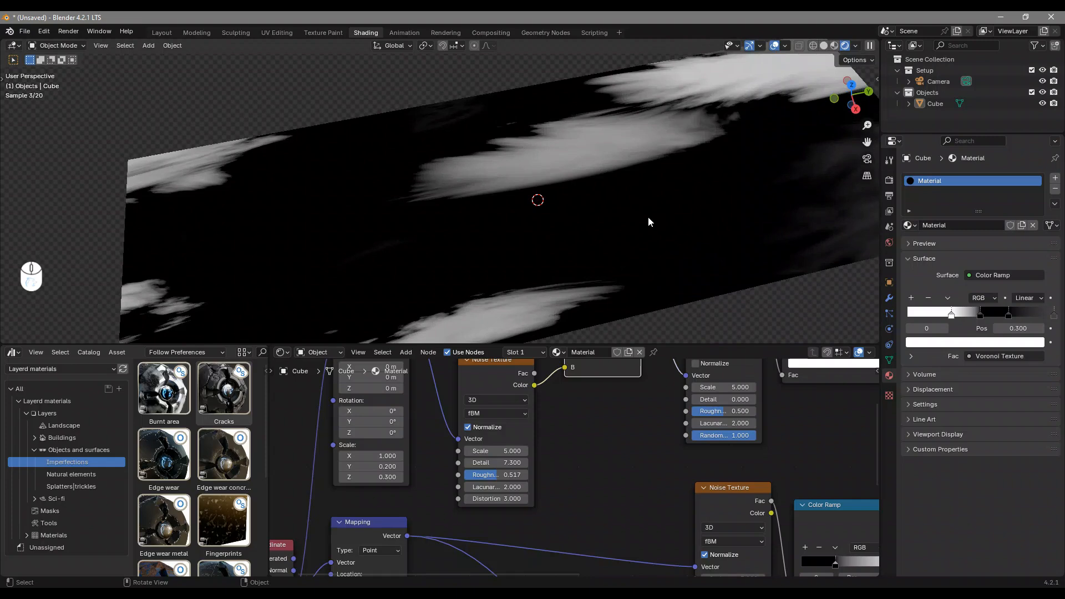
middle_drag(643, 125, 638, 190)
Set the Scale of the Voronoi Texture to 10.2
scroll(625, 169, down, 4)
scroll(637, 191, down, 3)
middle_drag(560, 430, 418, 523)
middle_drag(629, 477, 571, 474)
scroll(571, 474, up, 2)
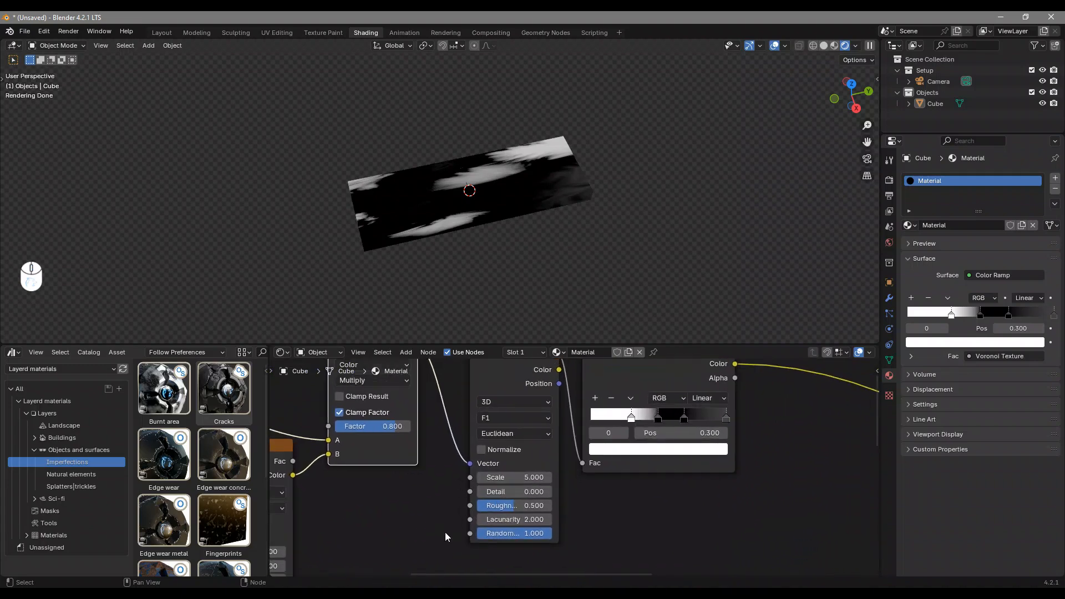
scroll(499, 477, up, 1)
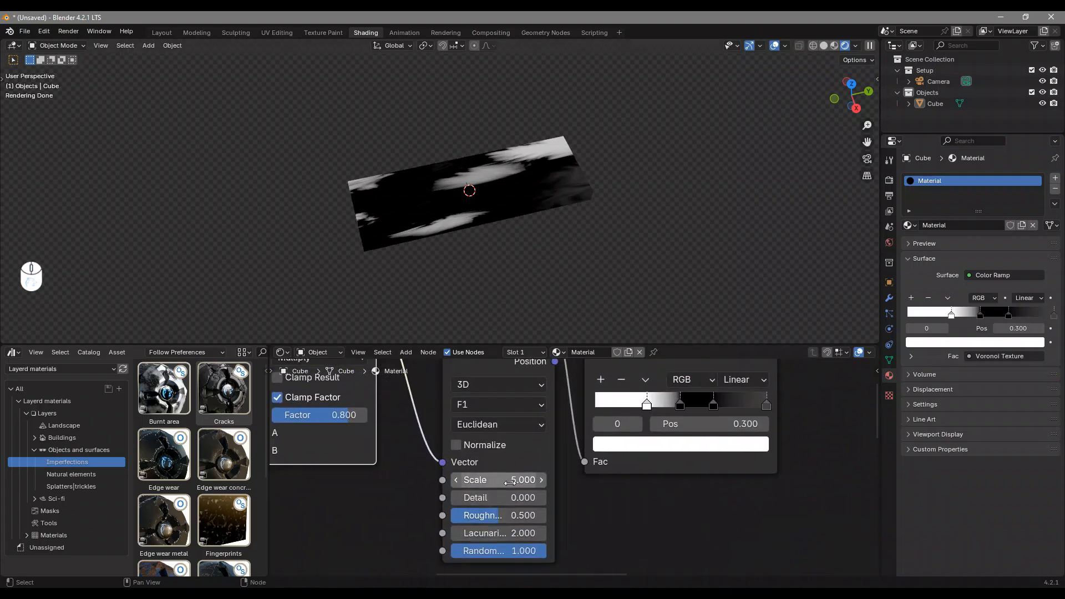
click(518, 476)
text(10.2)
key(Return)
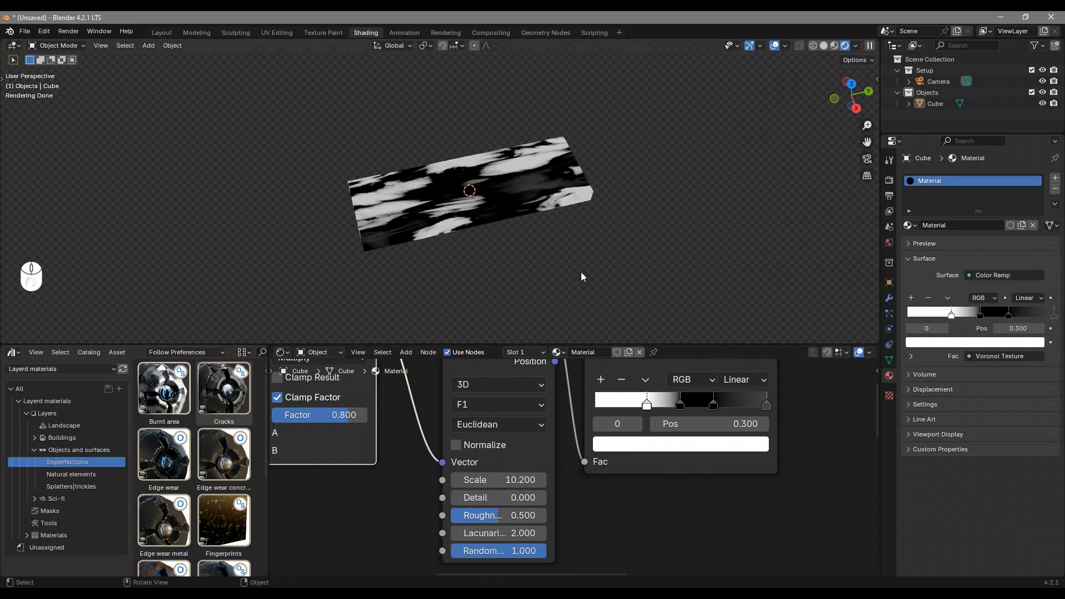
scroll(452, 211, up, 4)
middle_drag(575, 179, 557, 159)
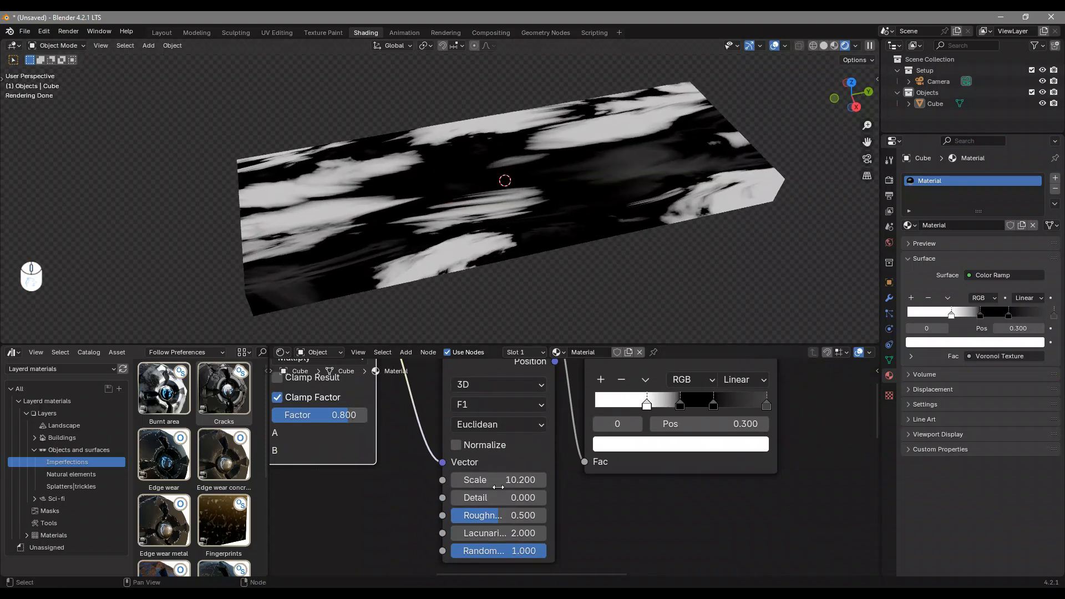
Set the Voronoi Texture's Detail to 0.3 and its Roughness to 1
scroll(445, 425, up, 1)
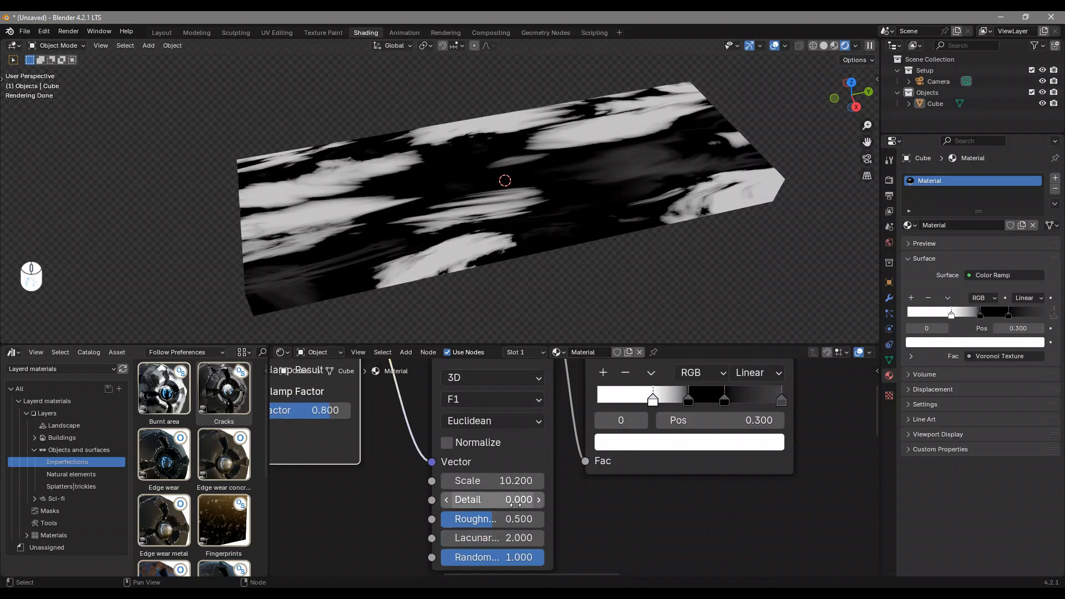
click(499, 498)
text(.3)
key(Return)
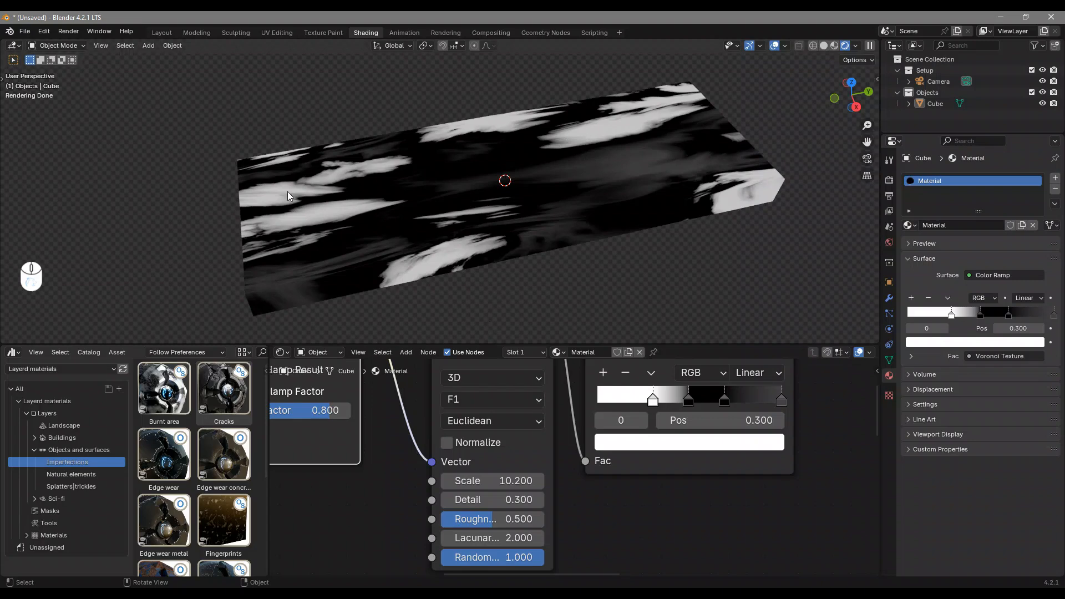
middle_drag(508, 454, 504, 422)
drag(499, 488, 524, 473)
middle_drag(523, 473, 532, 447)
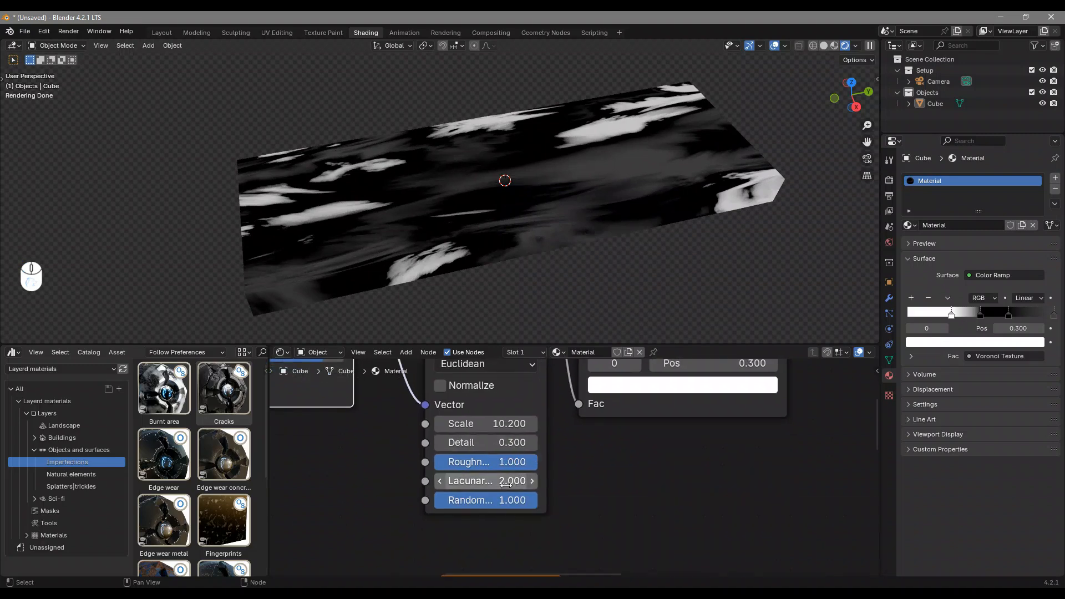
Move the Principled BSDF and Material Output nodes together to a higher spot in the node graph
scroll(574, 459, down, 6)
middle_drag(575, 455, 489, 513)
middle_drag(501, 467, 389, 476)
middle_drag(618, 180, 606, 163)
middle_drag(627, 483, 563, 488)
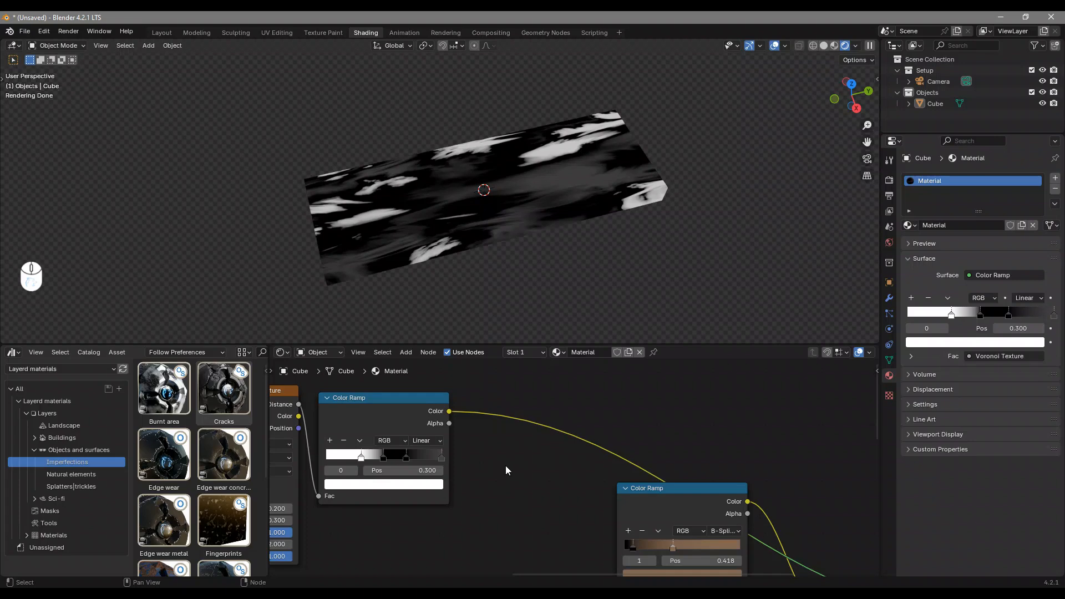
scroll(505, 478, down, 4)
middle_drag(513, 483, 375, 379)
scroll(485, 422, down, 3)
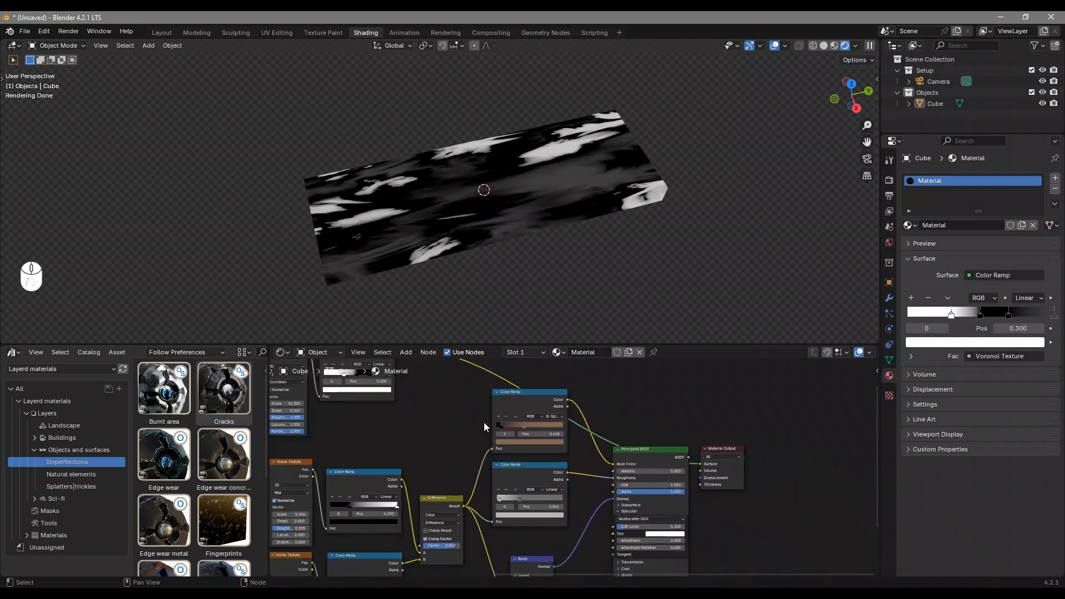
scroll(484, 422, down, 1)
drag(723, 398, 691, 451)
key(g)
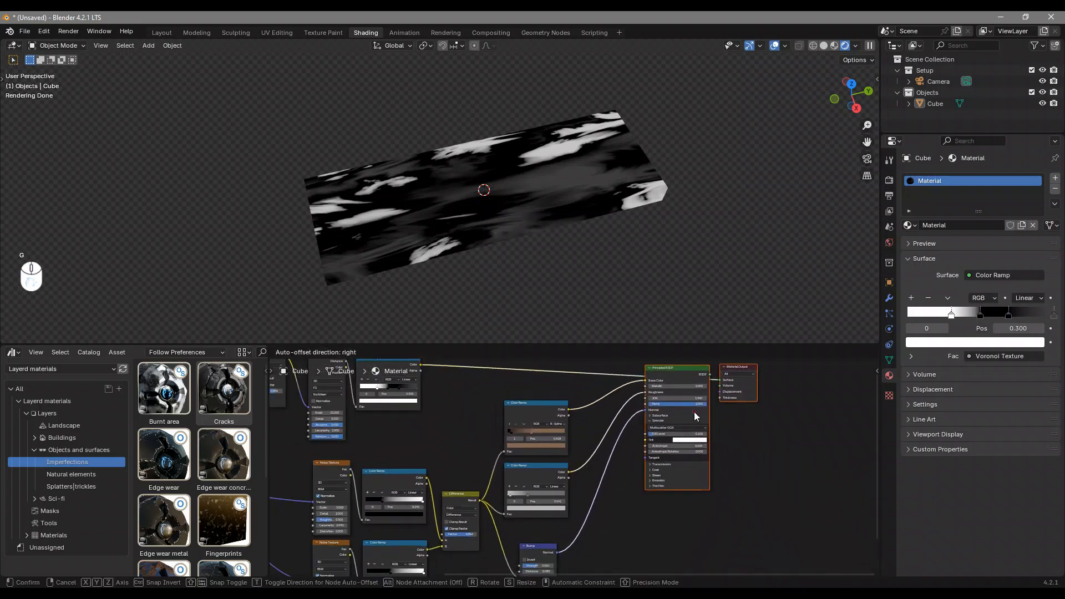
click(694, 412)
Move the base color and roughness Color Ramps, along with the Principled BSDF and Material Output, farther from the Difference node
drag(551, 374, 575, 470)
scroll(575, 467, down, 2)
key(g)
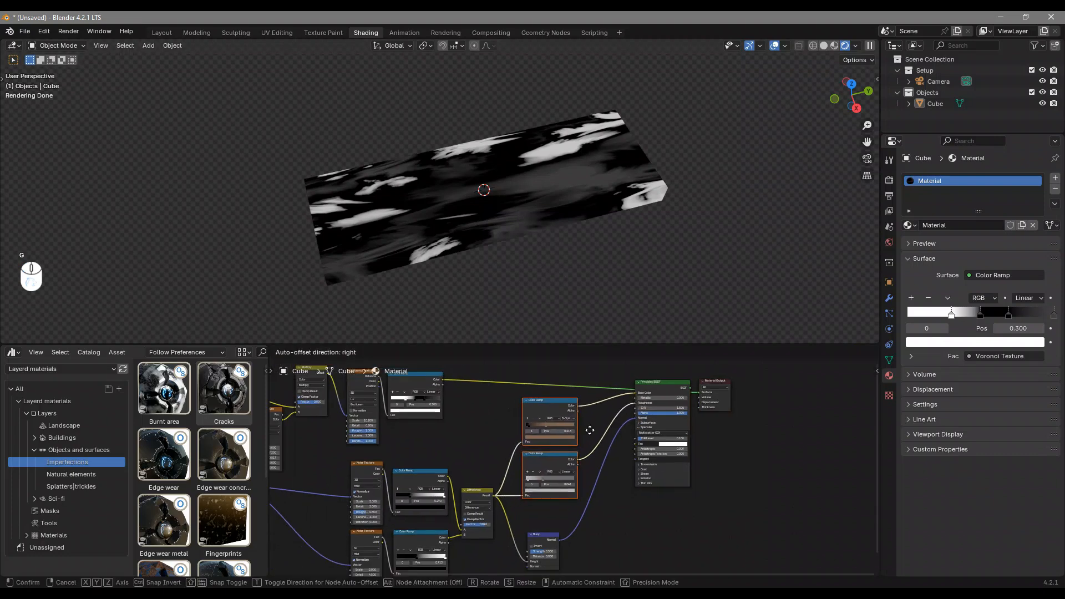
click(599, 425)
drag(752, 364, 567, 489)
key(g)
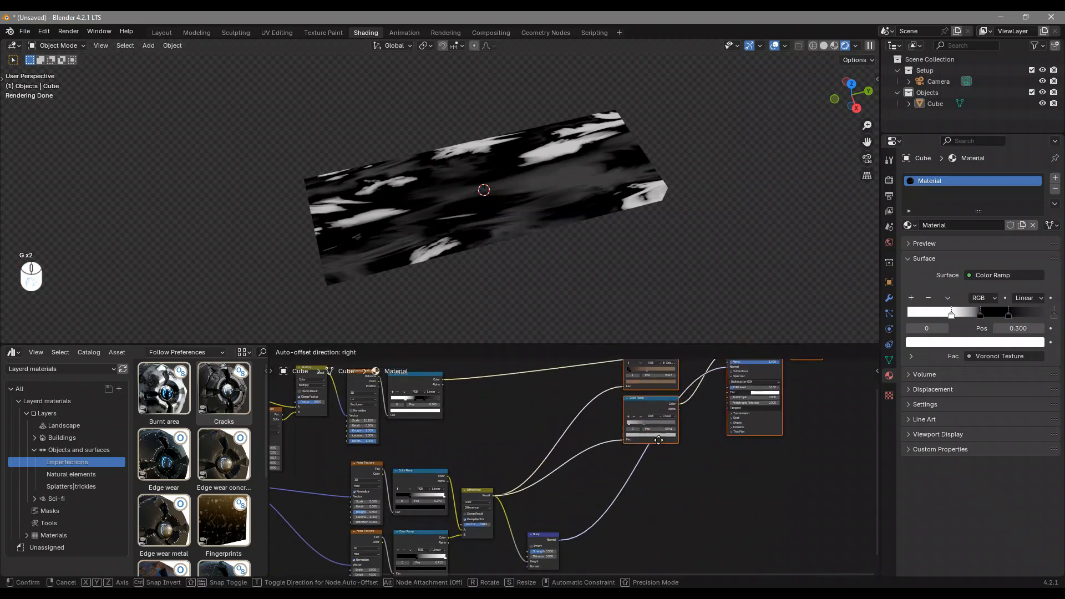
click(637, 489)
Duplicate the Bump node and insert the copy between the original Bump's Normal output and the Principled BSDF
click(542, 541)
key(shift+d)
click(593, 512)
middle_drag(594, 512, 577, 480)
scroll(577, 481, up, 2)
middle_drag(525, 517, 568, 483)
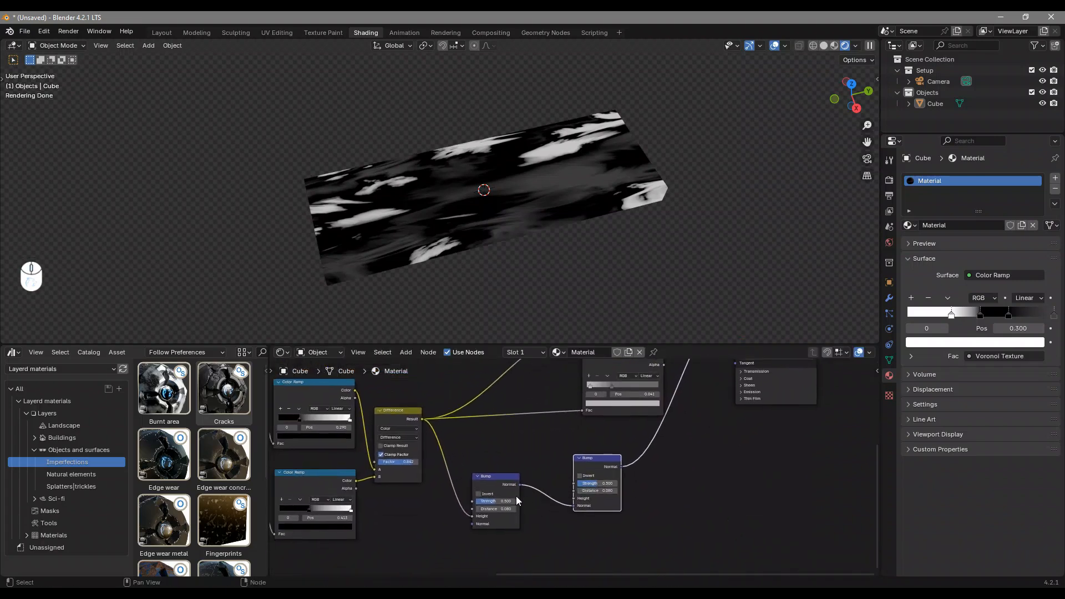
scroll(469, 501, up, 2)
drag(499, 491, 580, 518)
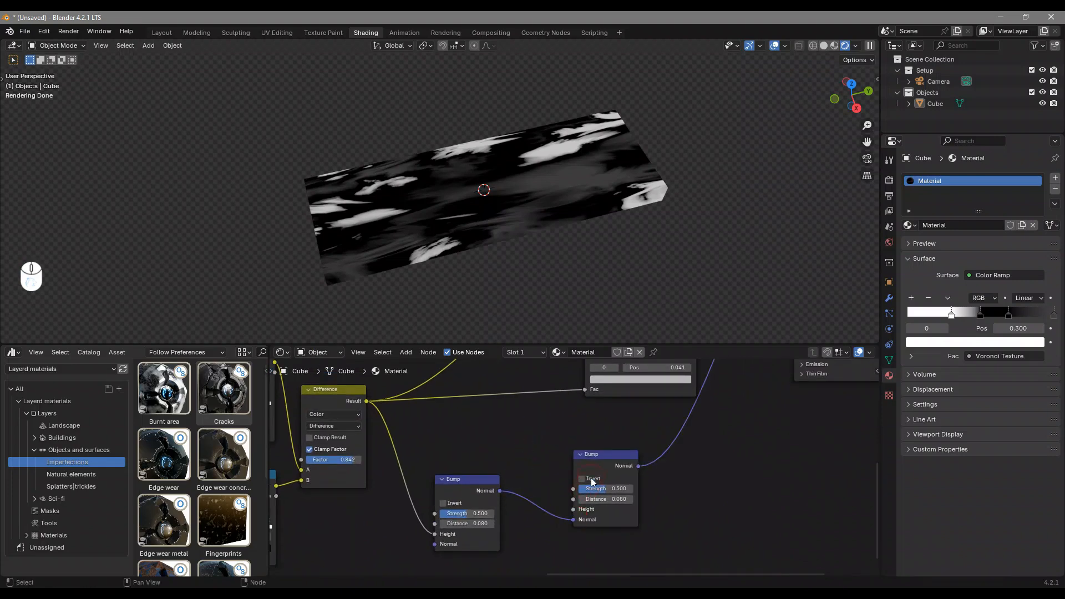
scroll(624, 395, down, 1)
drag(602, 466, 625, 469)
click(484, 483)
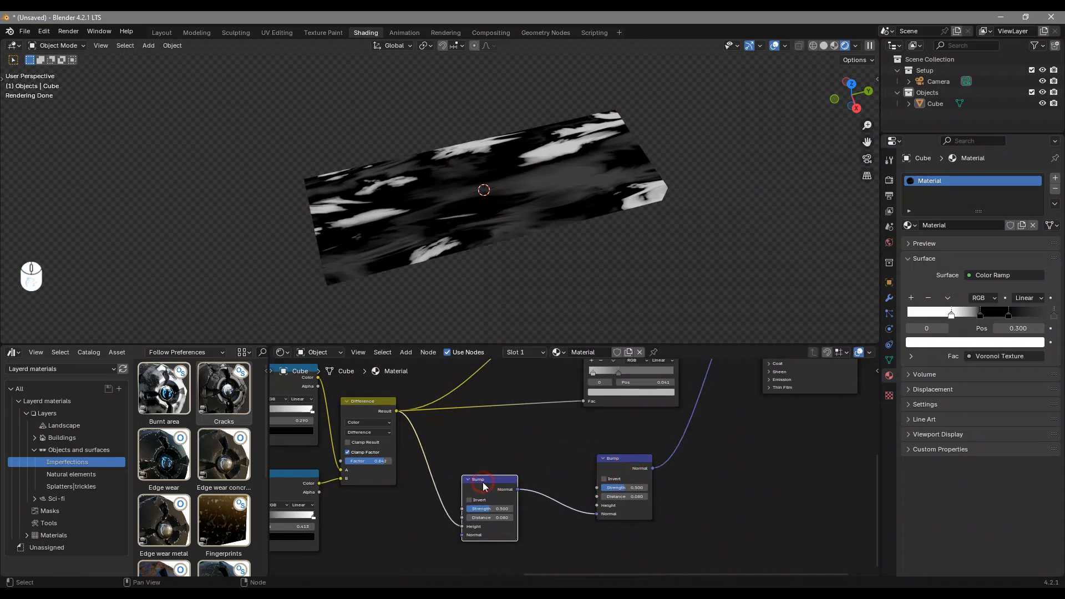
Connect the Voronoi Color Ramp's Color to the second Bump's Height and preview the Principled BSDF on the plank
scroll(490, 428, down, 3)
drag(482, 376, 651, 547)
ctrl+shift+click(767, 380)
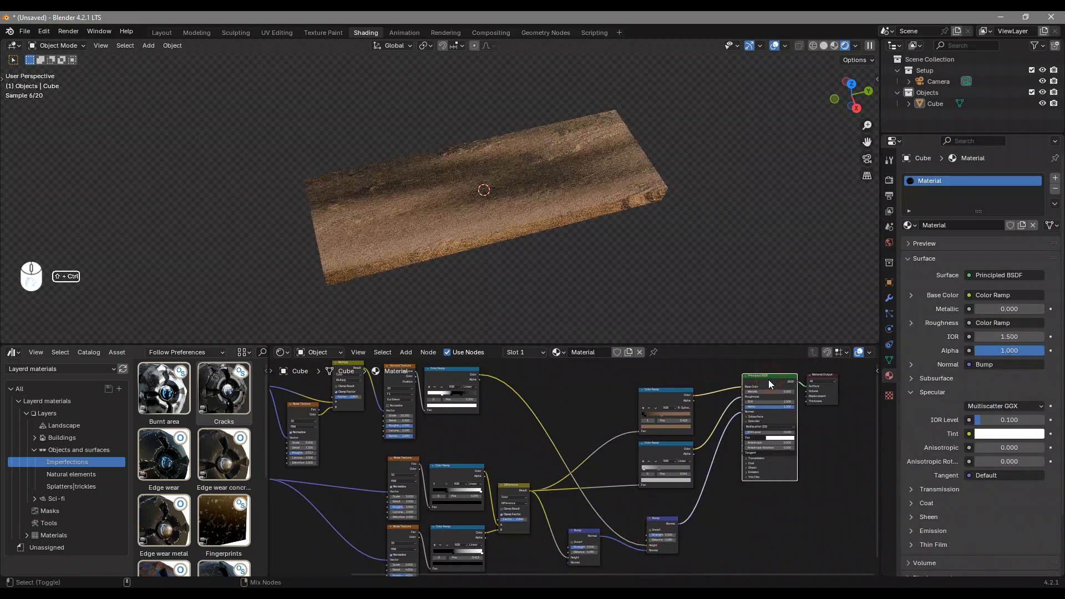
scroll(647, 228, up, 4)
middle_drag(652, 222, 706, 121)
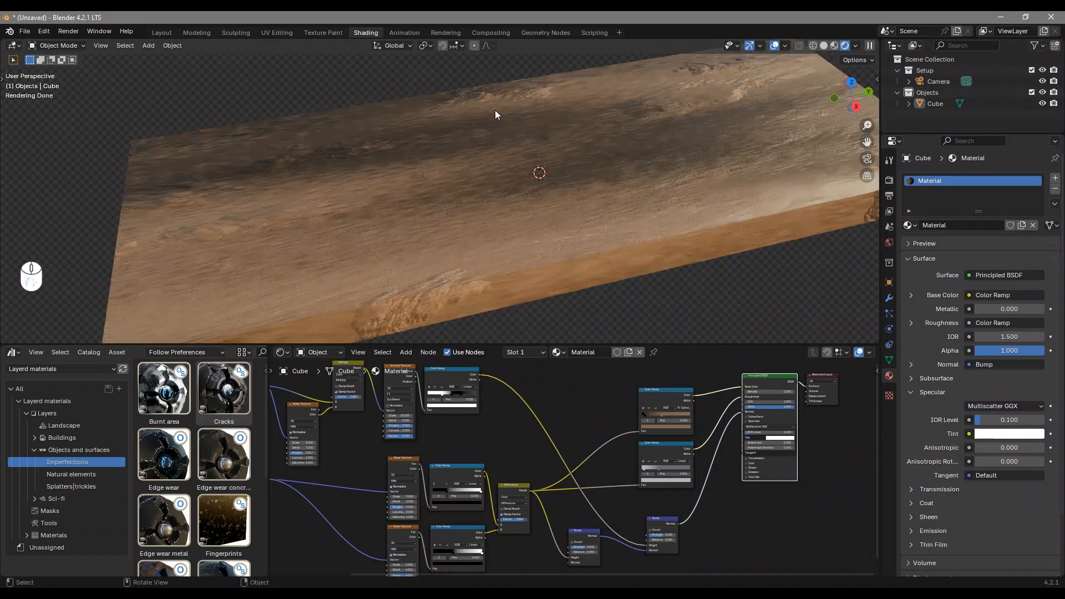
mouse_move(731, 227)
middle_down()
mouse_move(745, 223)
mouse_move(727, 234)
middle_up()
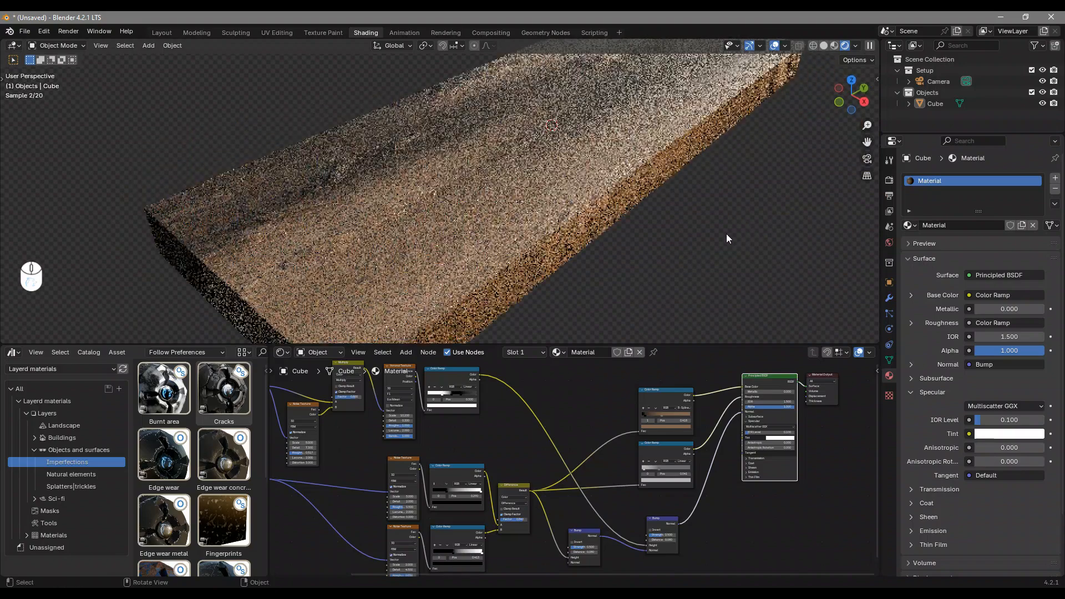
Preview the Voronoi layer's Color Ramp on the plank, and undo that preview to return to the full shader
ctrl+shift+click(476, 385)
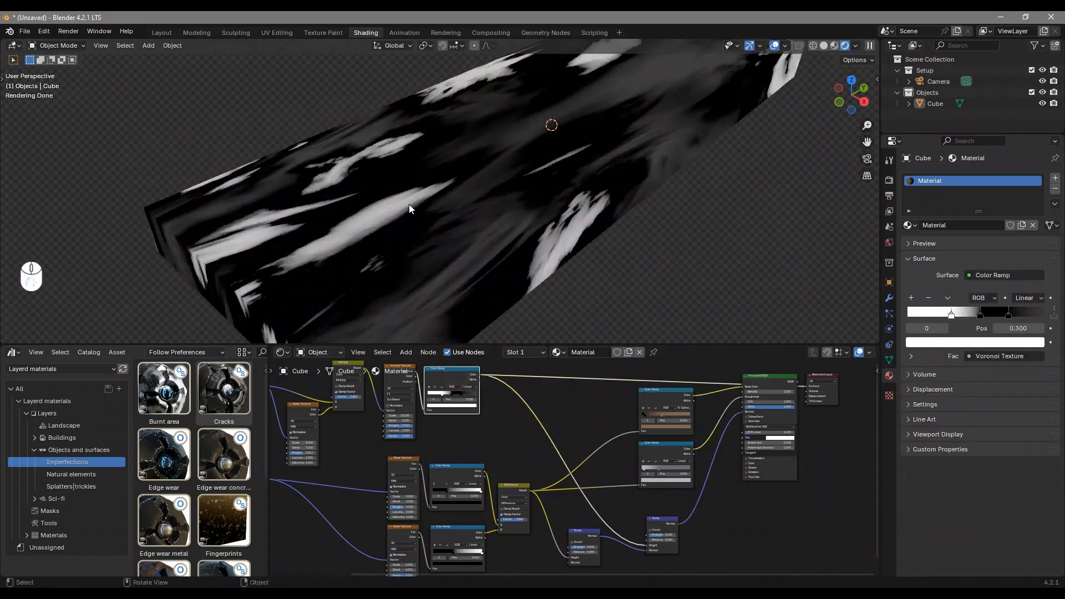
middle_drag(544, 427, 483, 399)
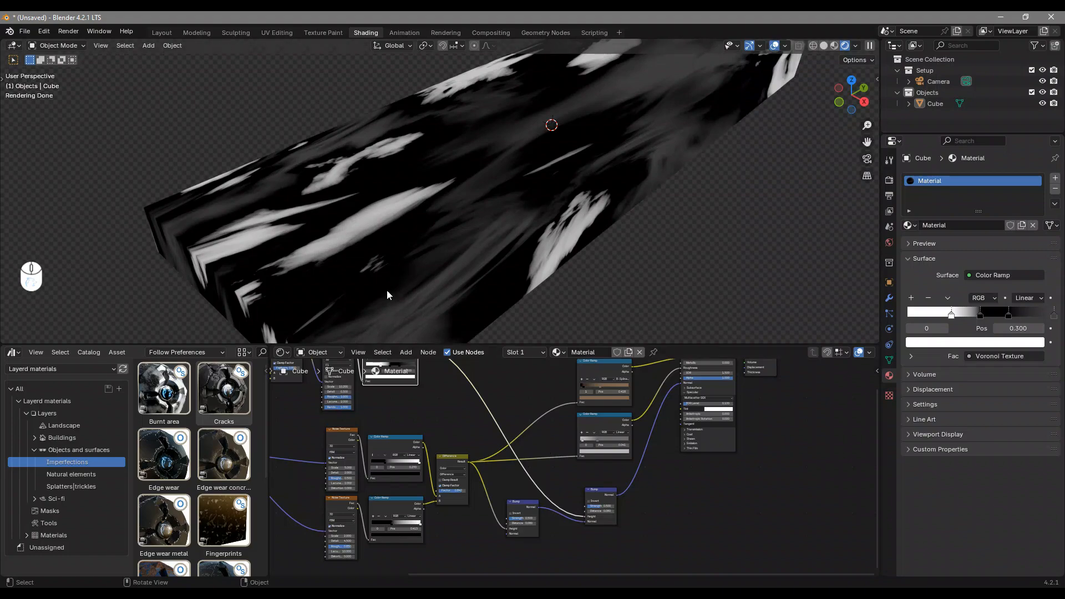
key(ctrl+z)
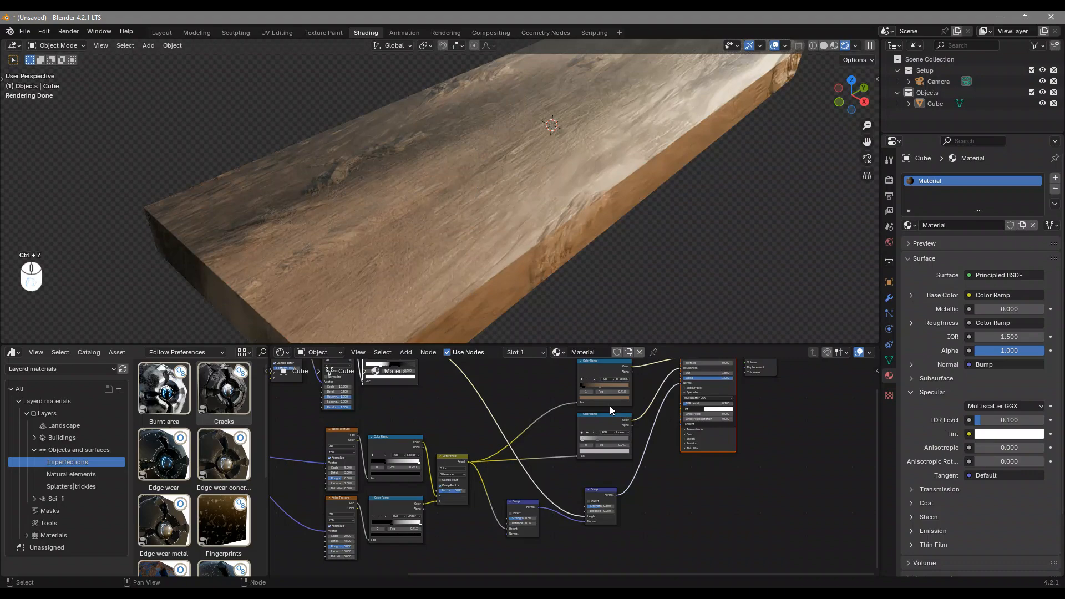
Enable Invert on the second Bump node
middle_drag(619, 508, 589, 474)
scroll(588, 474, up, 4)
scroll(501, 481, up, 1)
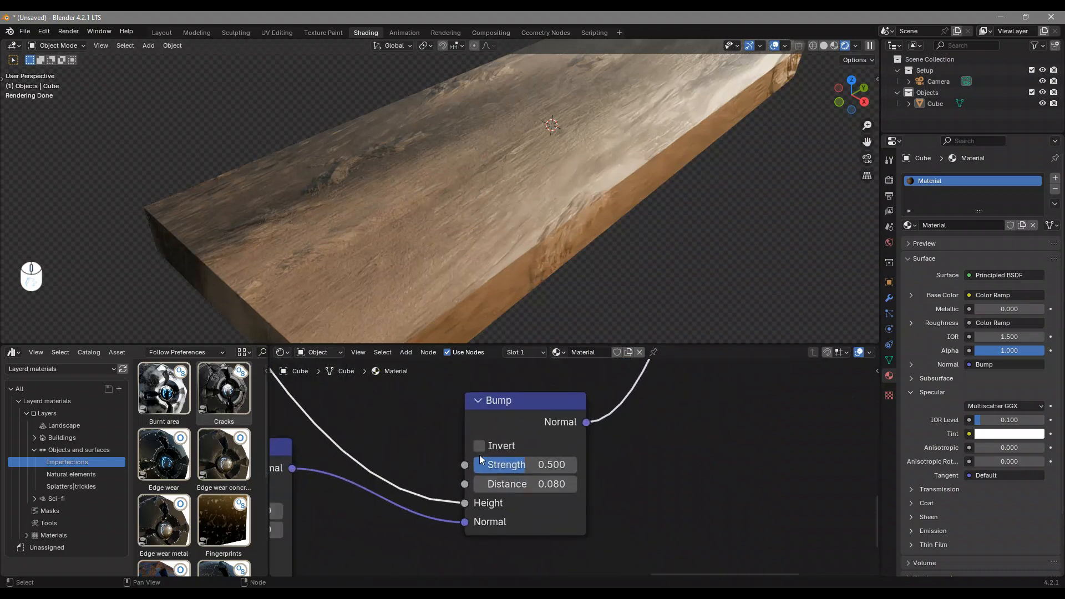
middle_drag(479, 455, 539, 467)
click(543, 468)
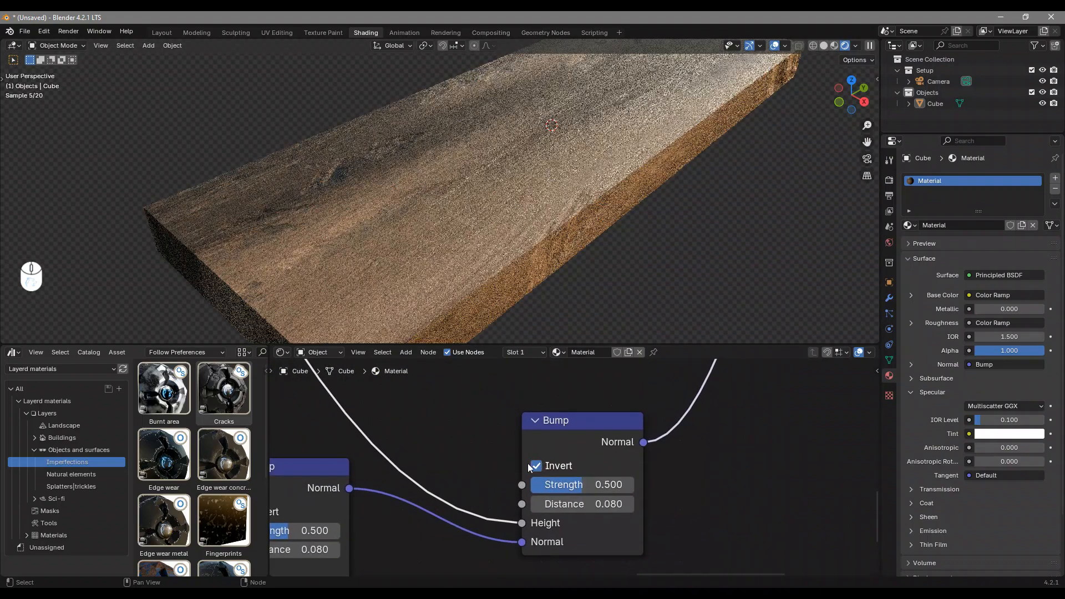
middle_drag(574, 327, 708, 121)
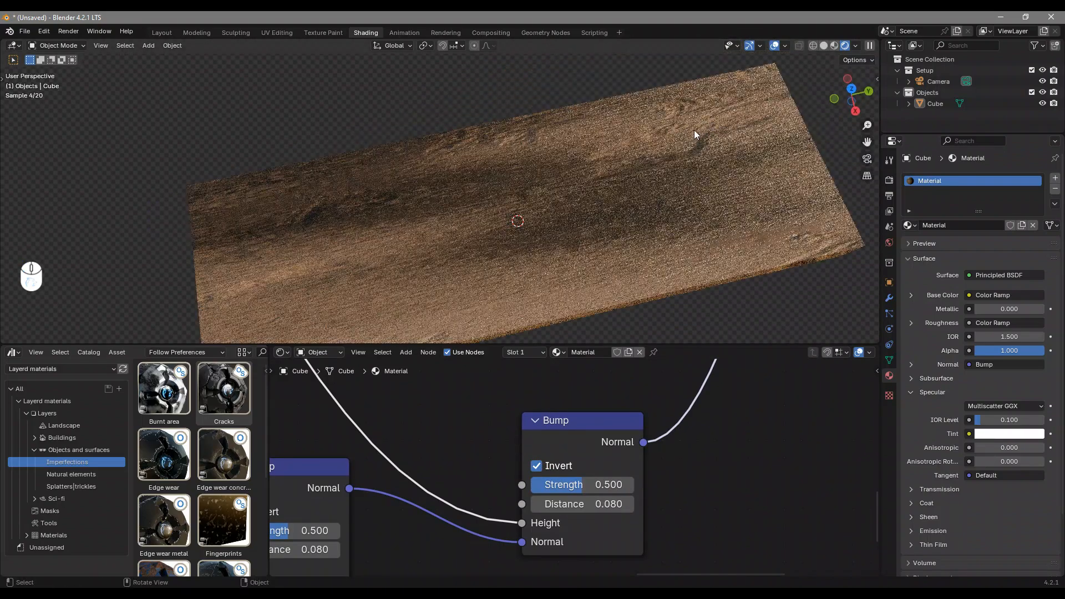
drag(586, 425, 490, 397)
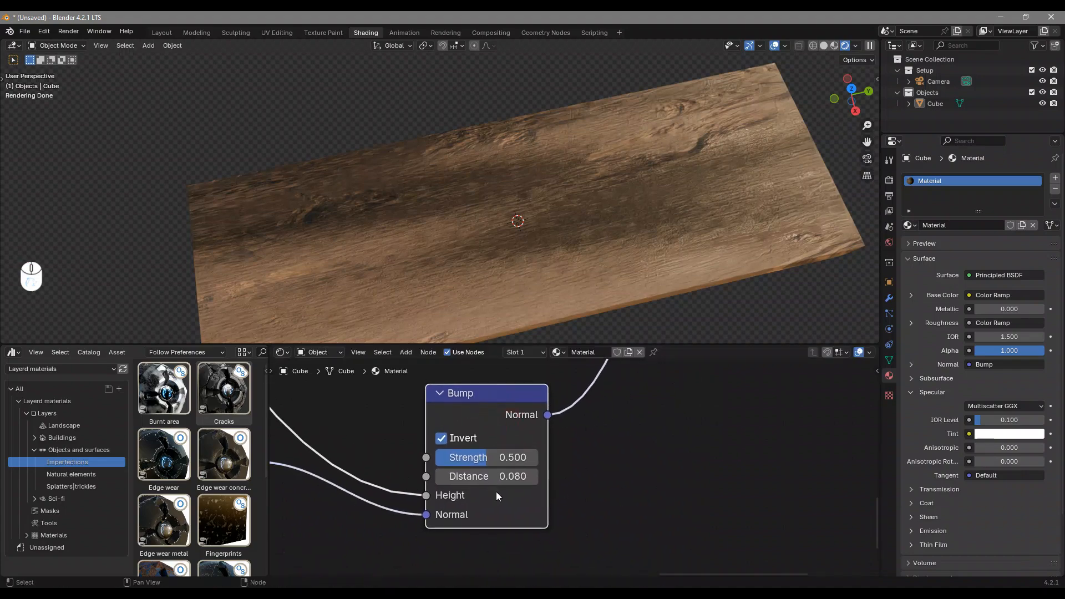
Set the second Bump node's Distance to 0.2 and its Strength to 0.325
middle_drag(611, 256, 645, 182)
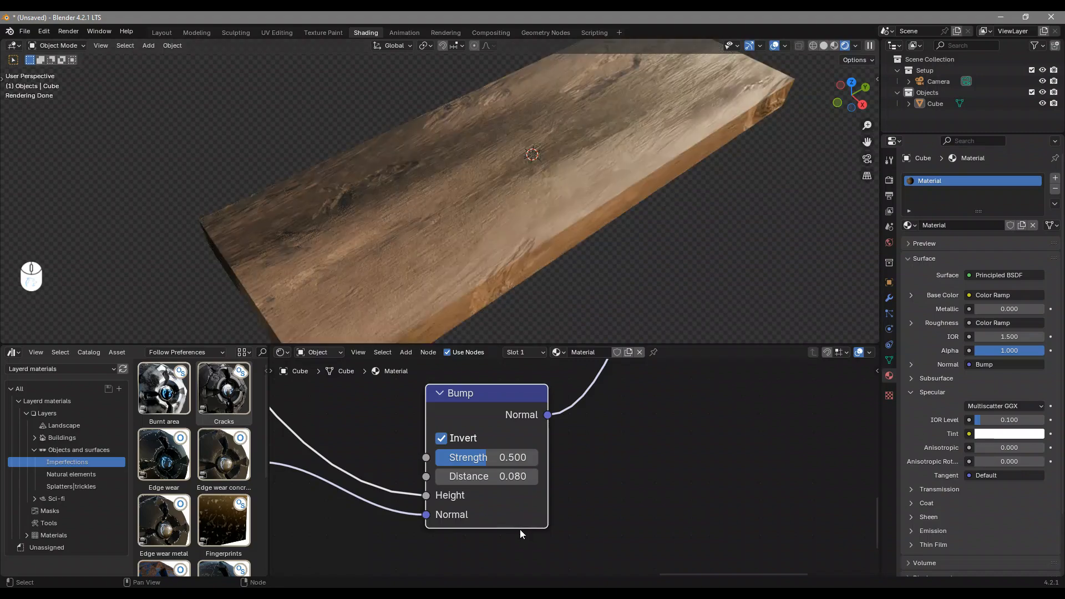
click(502, 476)
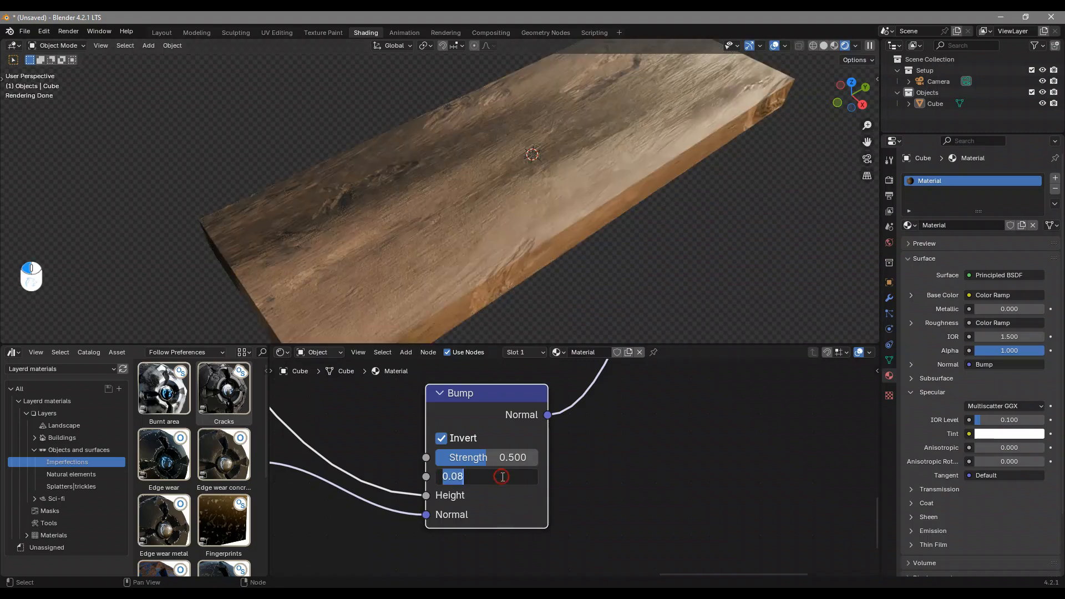
text(0.2)
key(Return)
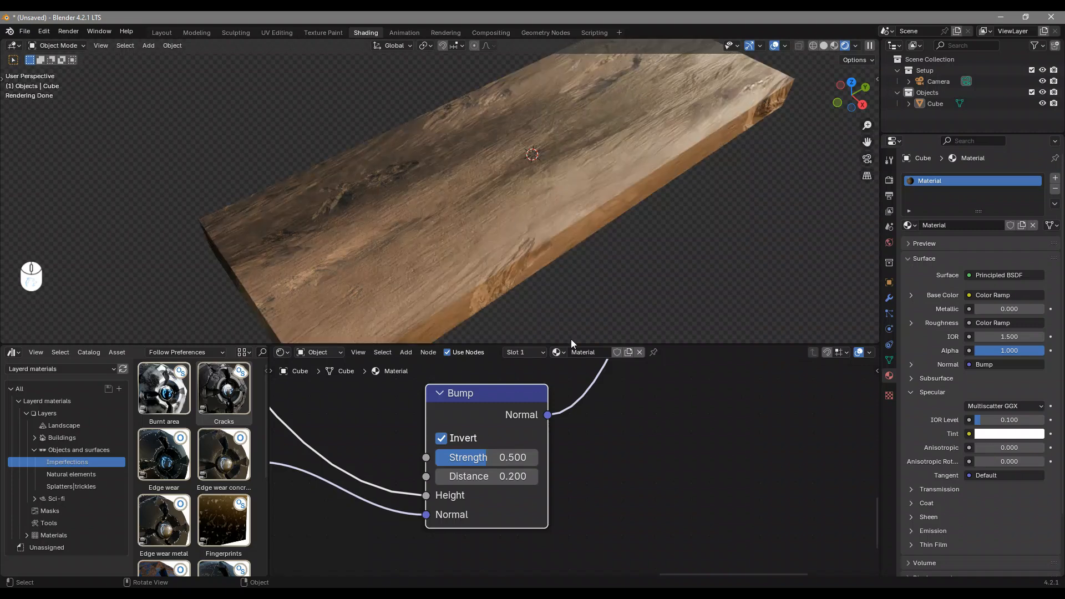
click(514, 461)
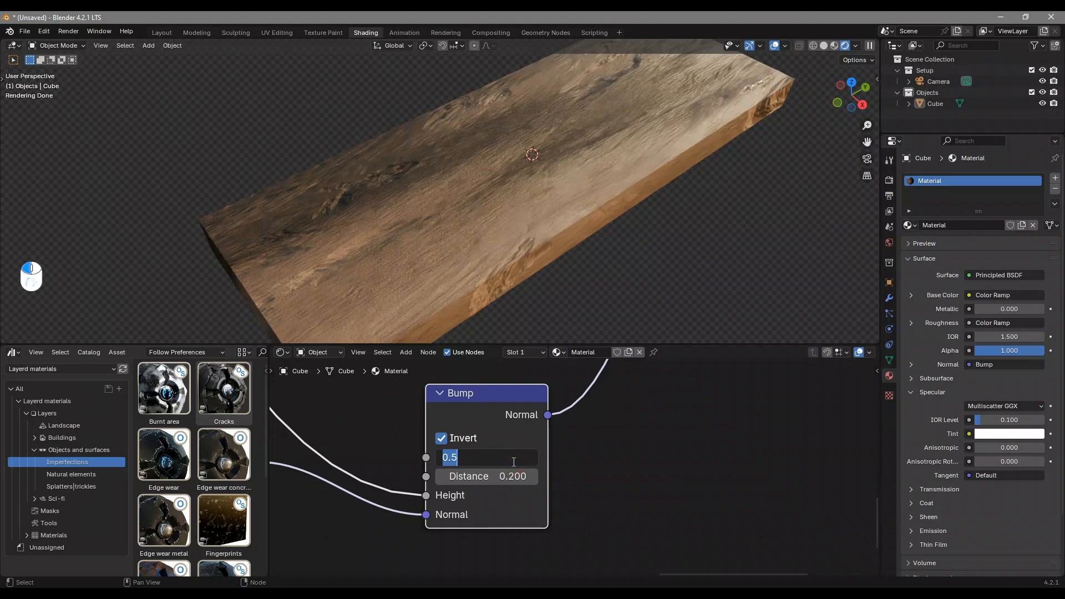
text(0.325)
key(Return)
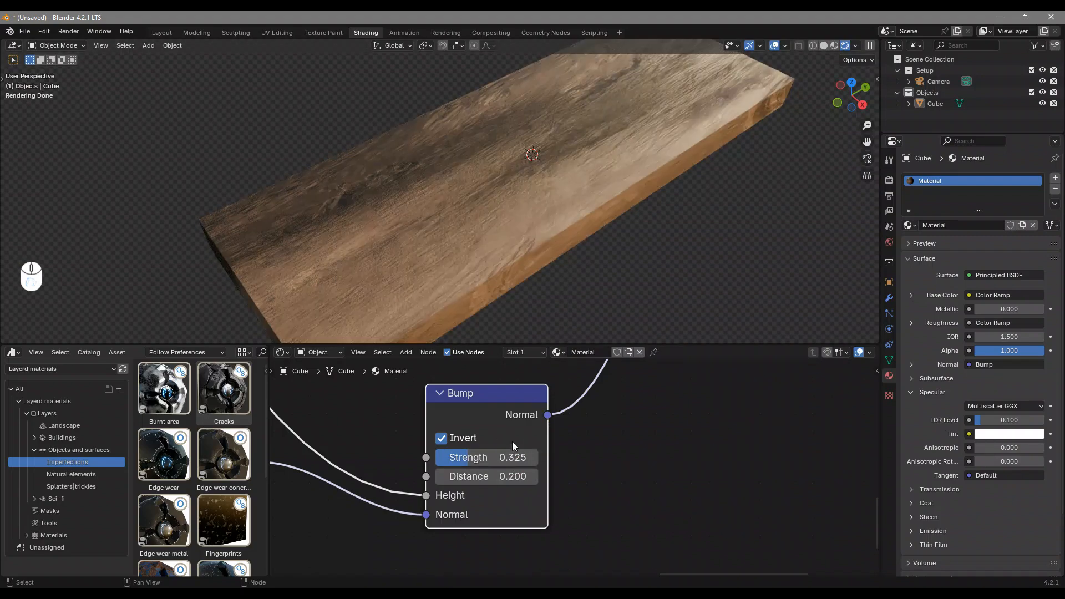
Preview the Voronoi Color Ramp, duplicate it, chain the copy after it, and reset the copy to the default gradient
scroll(560, 453, down, 18)
middle_drag(583, 434, 599, 491)
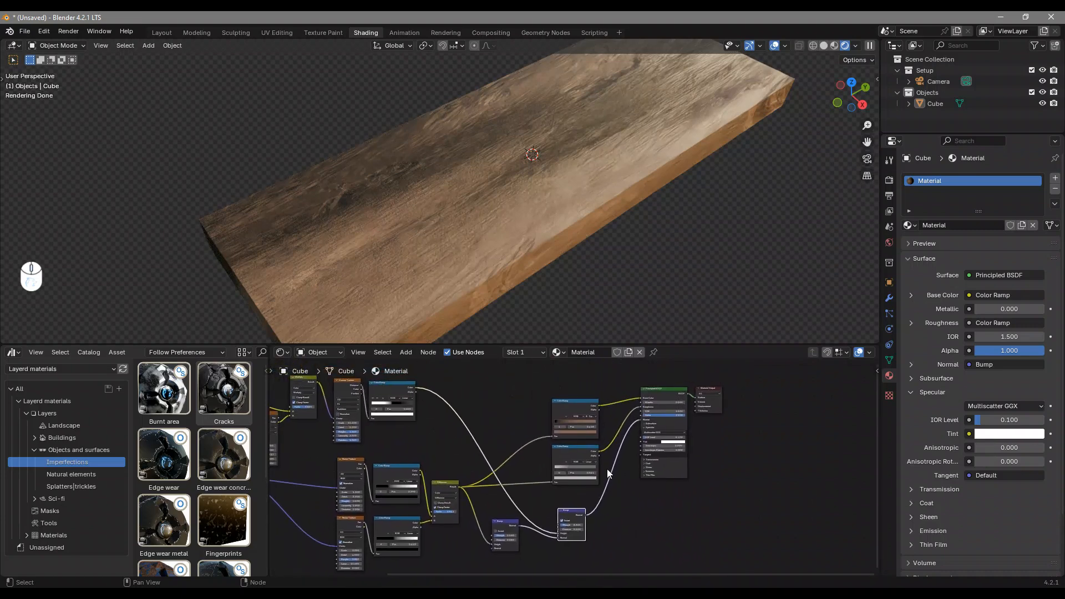
ctrl+shift+click(412, 414)
scroll(428, 454, up, 3)
middle_drag(427, 454, 494, 445)
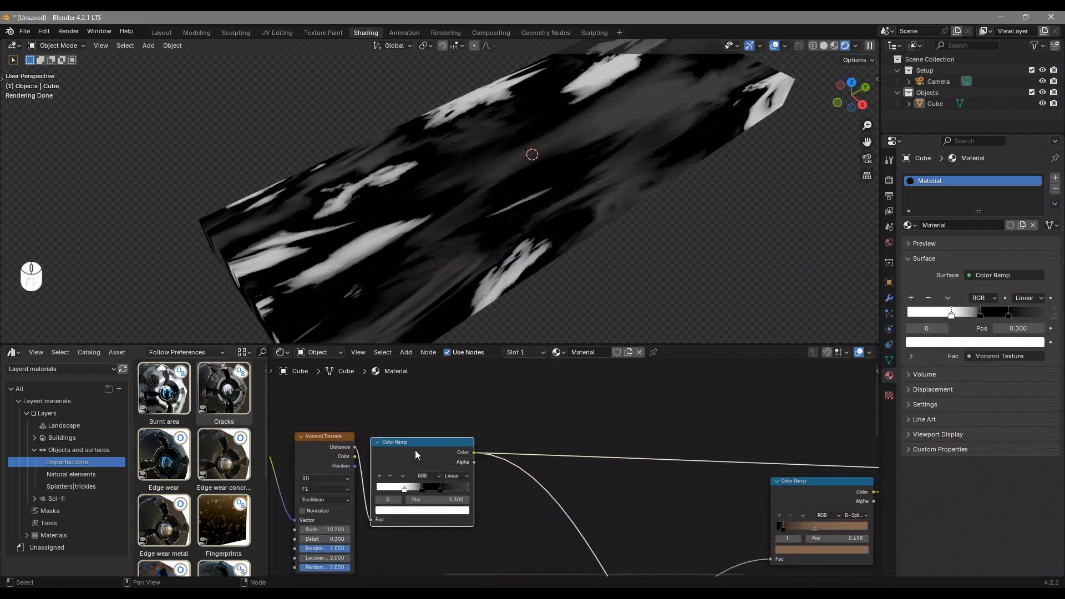
key(shift+d)
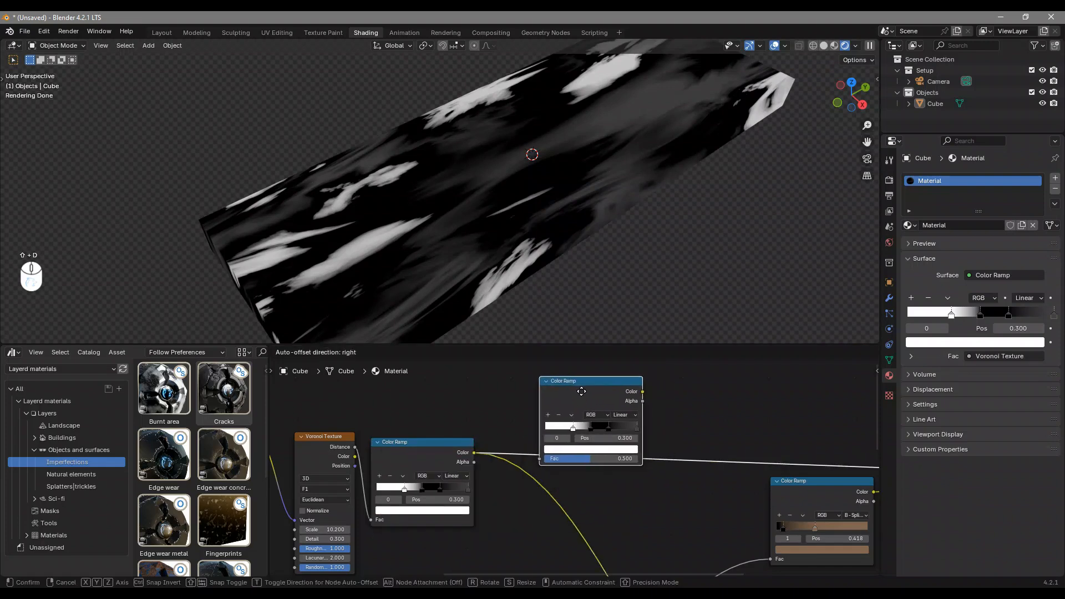
click(581, 392)
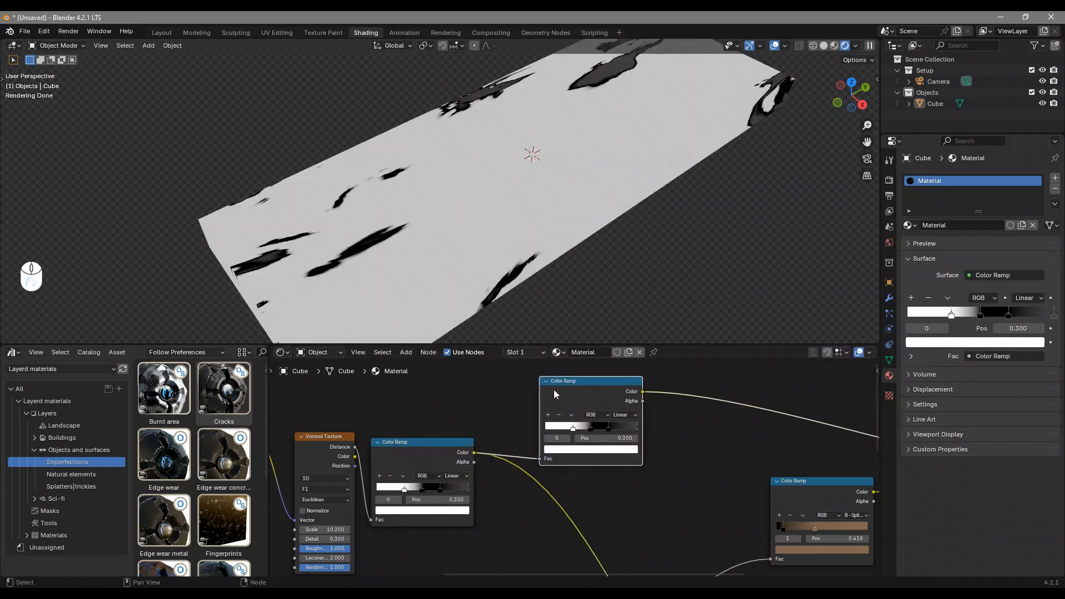
key(BackSpace)
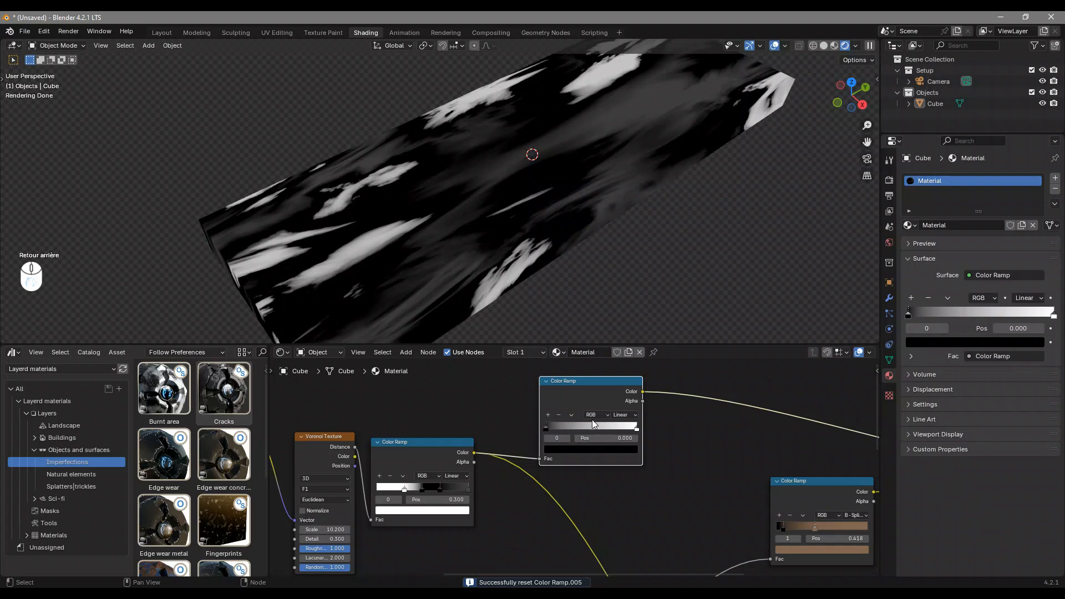
ctrl+shift+click(419, 443)
ctrl+shift+click(587, 400)
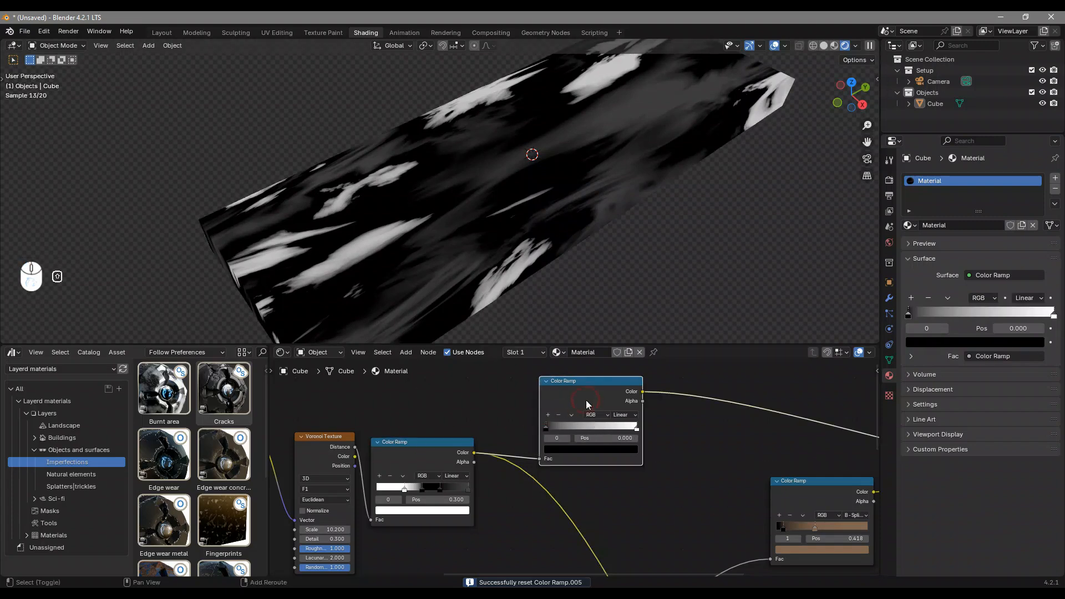
Flip the duplicated Color Ramp's gradient and set its black stop's position to 0.068
middle_drag(586, 400, 428, 418)
scroll(421, 424, up, 4)
mouse_move(324, 431)
mouse_down()
mouse_move(377, 431)
mouse_move(315, 438)
mouse_up()
middle_drag(383, 453, 469, 459)
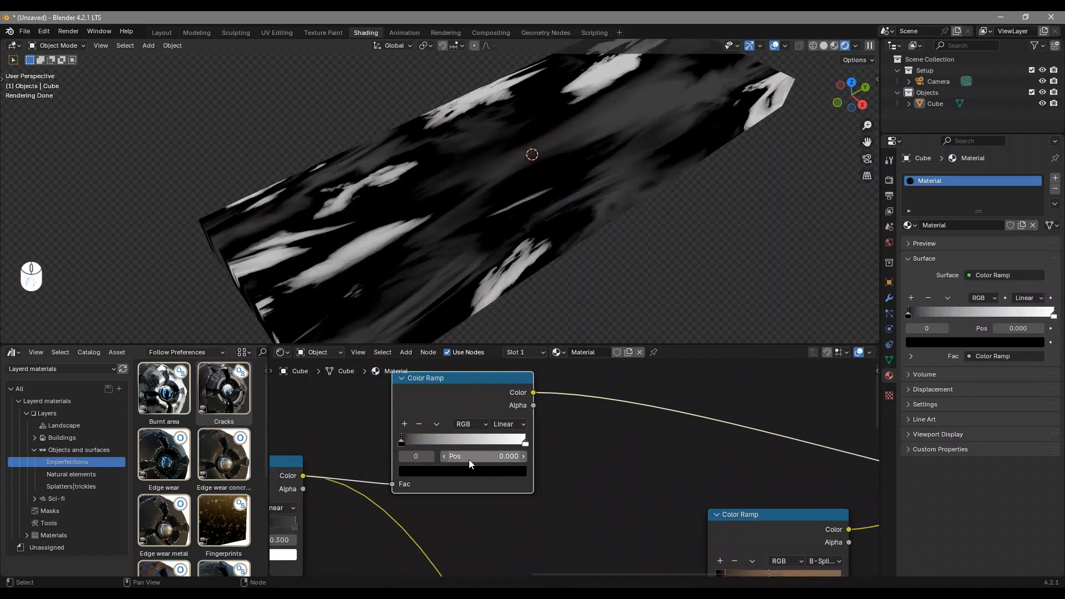
click(436, 424)
click(504, 438)
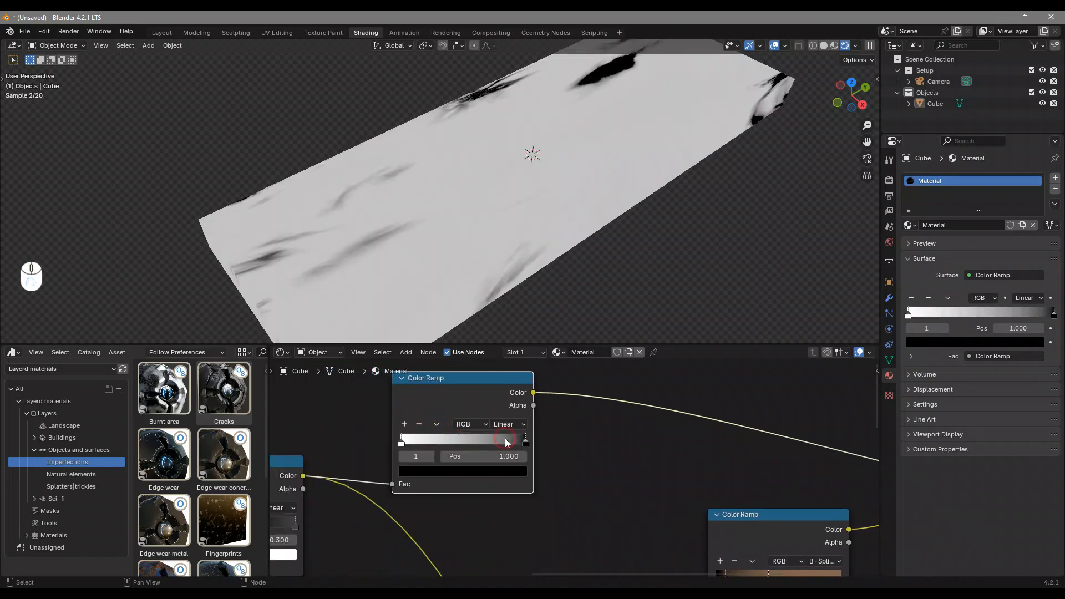
drag(522, 438, 458, 437)
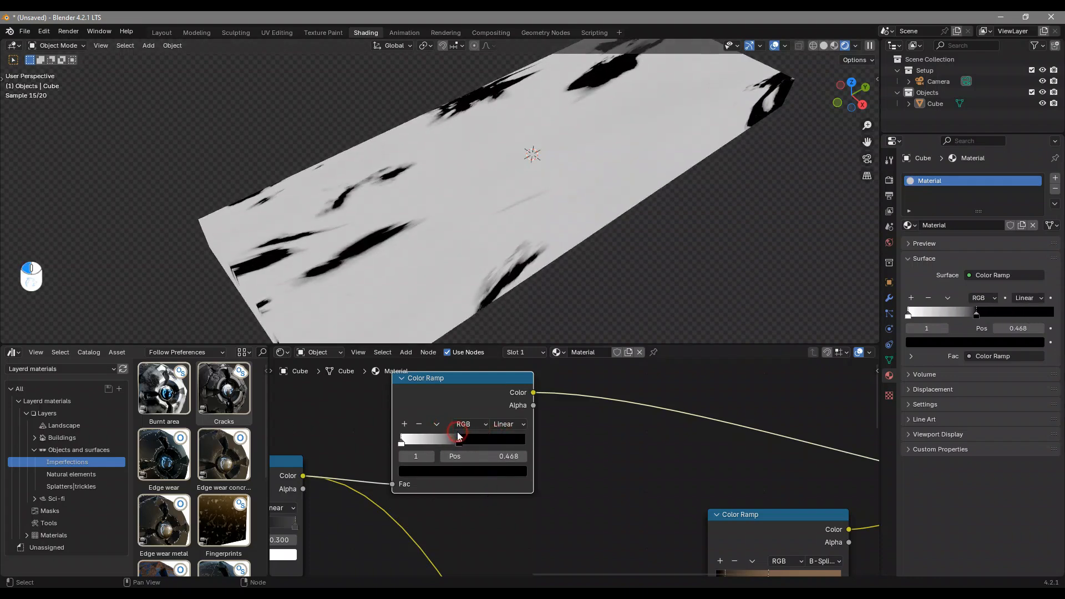
click(497, 464)
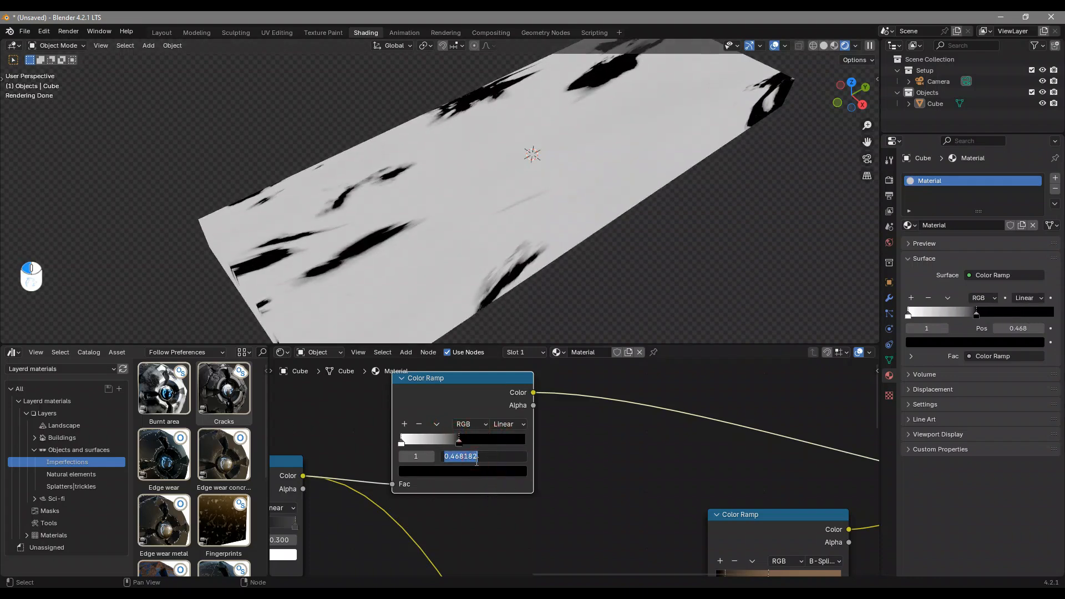
text(68)
key(Return)
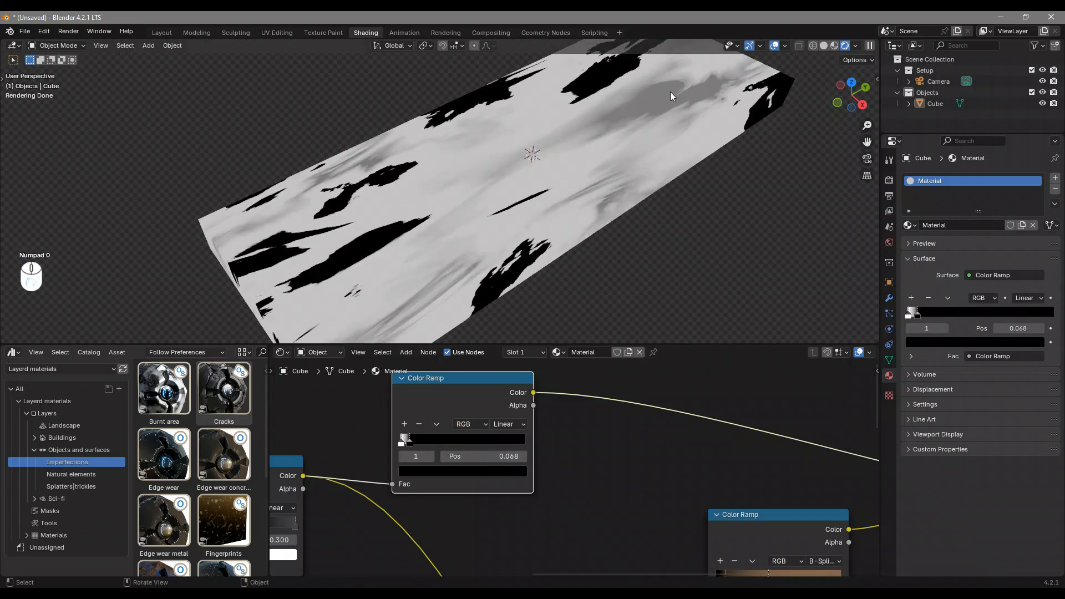
middle_drag(591, 161, 583, 208)
scroll(455, 259, up, 5)
middle_drag(541, 250, 524, 272)
scroll(531, 274, up, 2)
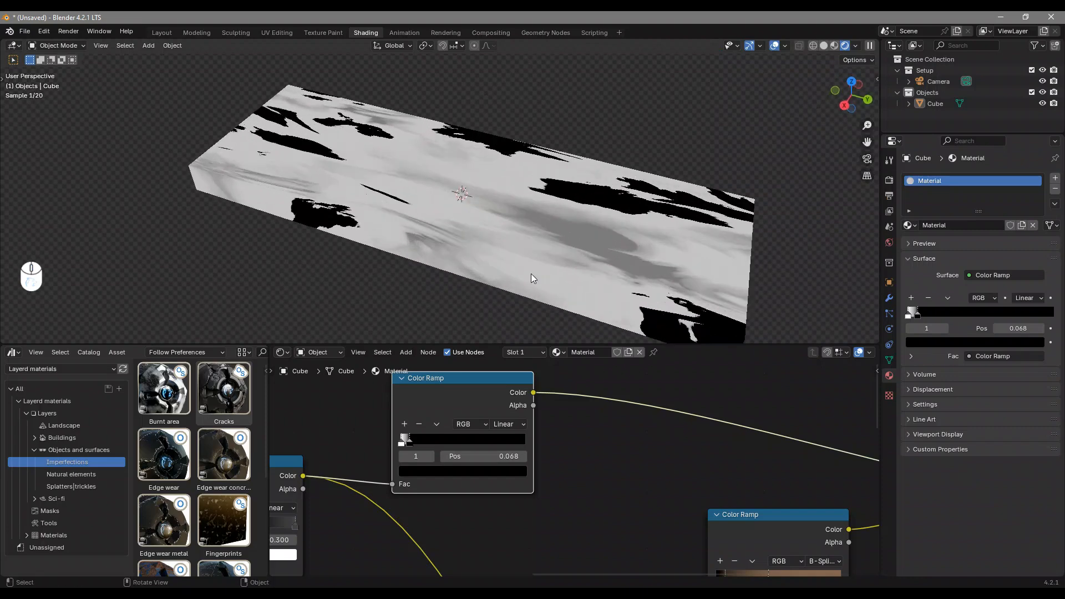
Add a Mix Color node between the duplicated Color Ramp and the brown base color ramp
scroll(641, 452, down, 2)
middle_drag(642, 453, 465, 416)
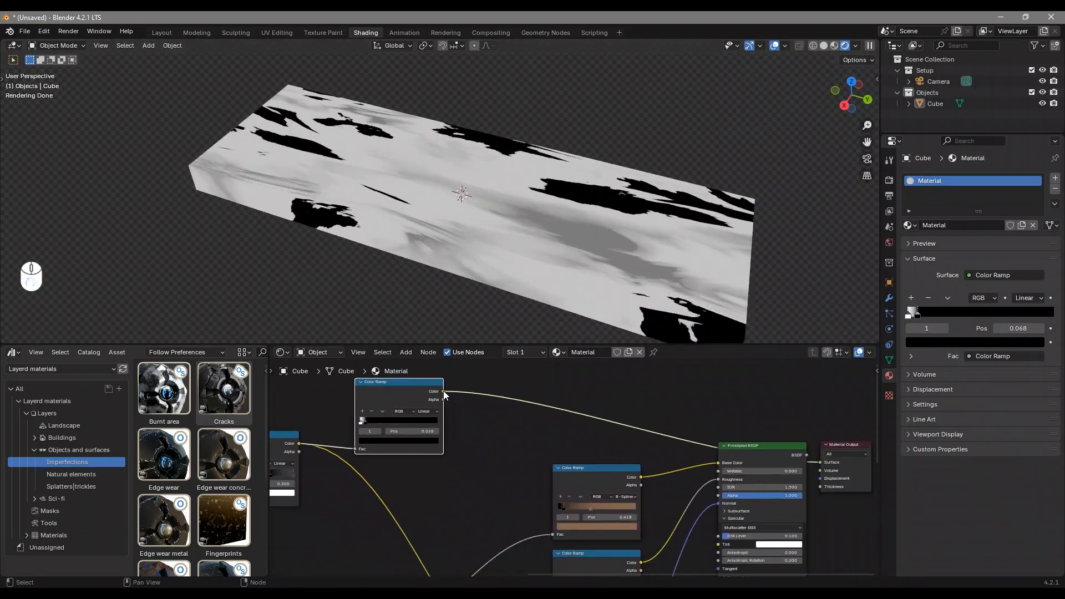
middle_drag(527, 503, 531, 492)
drag(573, 460, 580, 440)
middle_drag(436, 471, 448, 360)
mouse_move(381, 504)
mouse_down()
mouse_move(396, 483)
mouse_move(390, 497)
mouse_up()
middle_drag(474, 438, 448, 477)
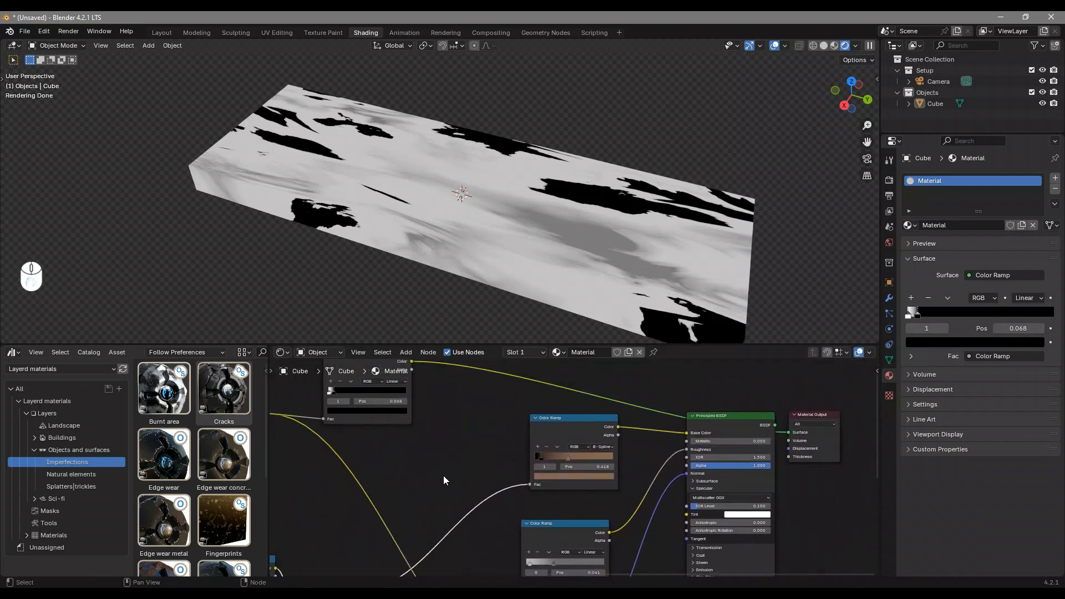
key(shift+a)
text(m)
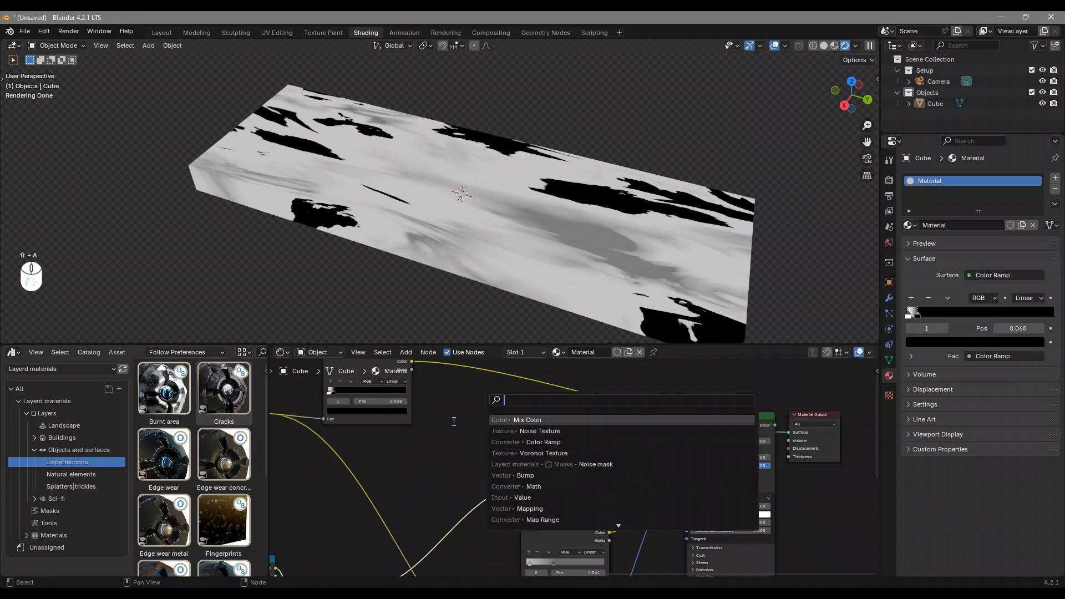
text(ixc)
key(Return)
Connect the duplicated Color Ramp's Color to the Mix node's A input and the Difference Result to B
middle_drag(454, 422, 512, 421)
drag(470, 361, 470, 397)
drag(486, 468, 488, 463)
middle_drag(447, 564, 469, 481)
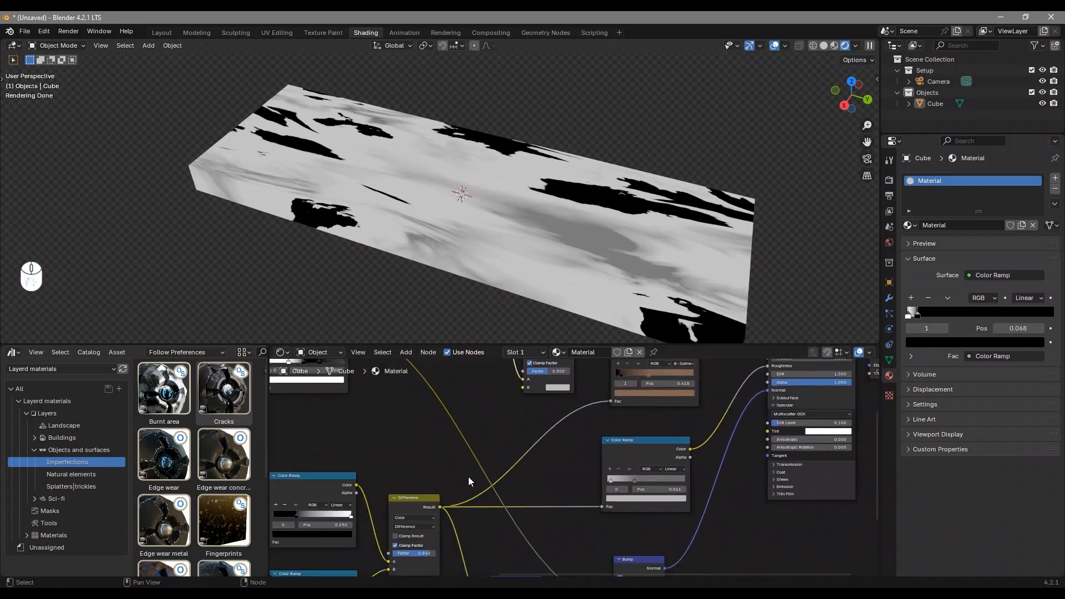
drag(442, 511, 522, 388)
middle_drag(513, 387, 517, 487)
key(ctrl+z)
key(ctrl+z)
key(ctrl+z)
key(ctrl+z)
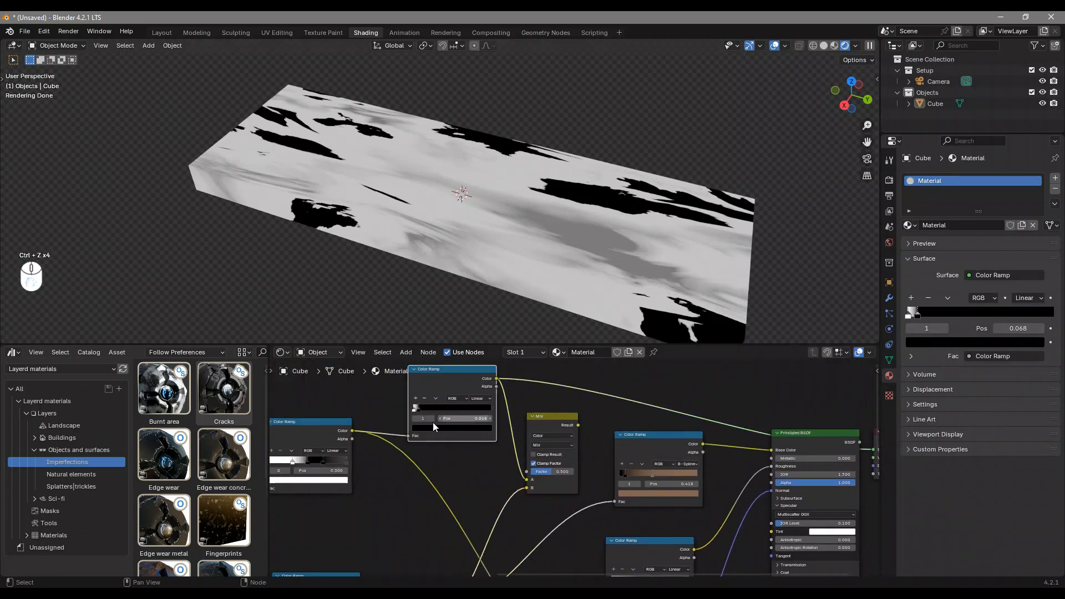
Preview the Difference node's output on the plank, followed by the Mix node's result
click(429, 378)
middle_drag(488, 571, 492, 447)
ctrl+shift+click(422, 425)
middle_drag(447, 147, 654, 244)
middle_drag(568, 399, 505, 575)
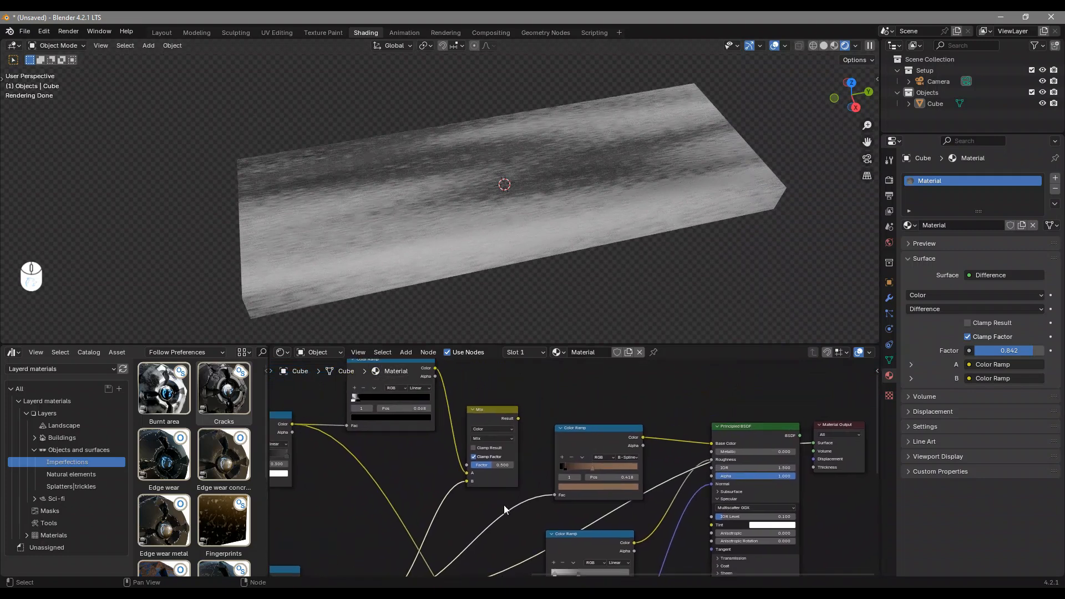
ctrl+shift+click(494, 424)
scroll(488, 432, up, 2)
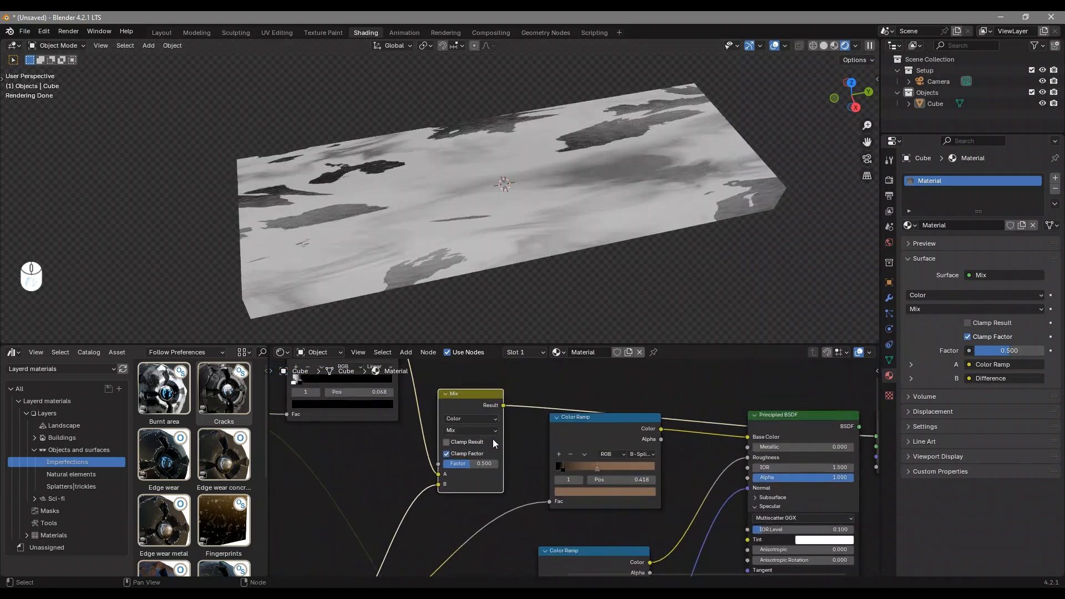
Swap the Mix node's A and B inputs and set its blending mode to Darken
scroll(469, 434, up, 1)
drag(402, 476, 411, 492)
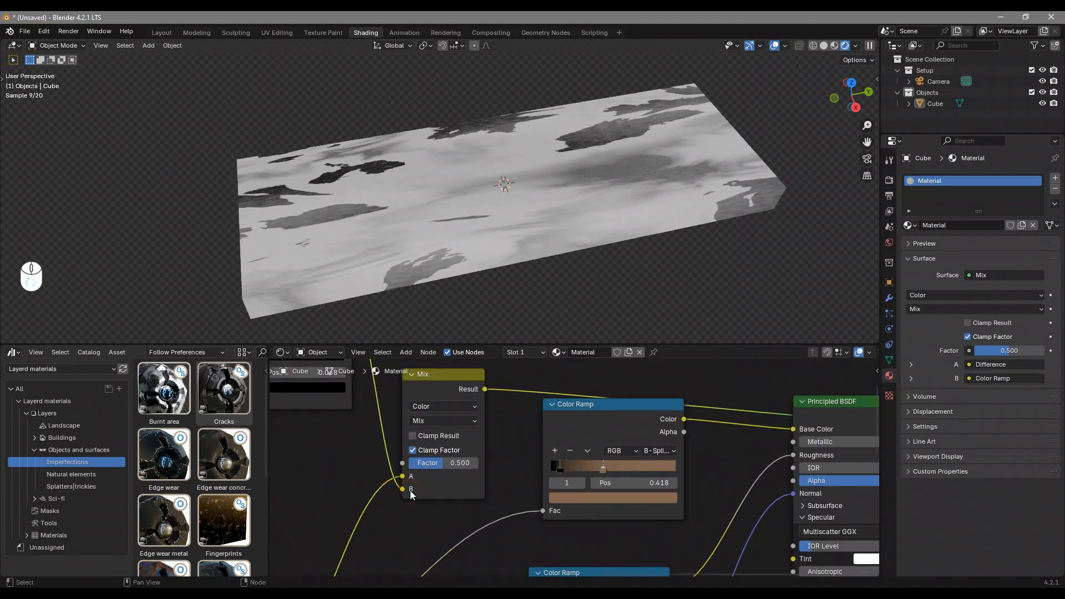
click(441, 420)
click(433, 299)
middle_drag(429, 308, 537, 265)
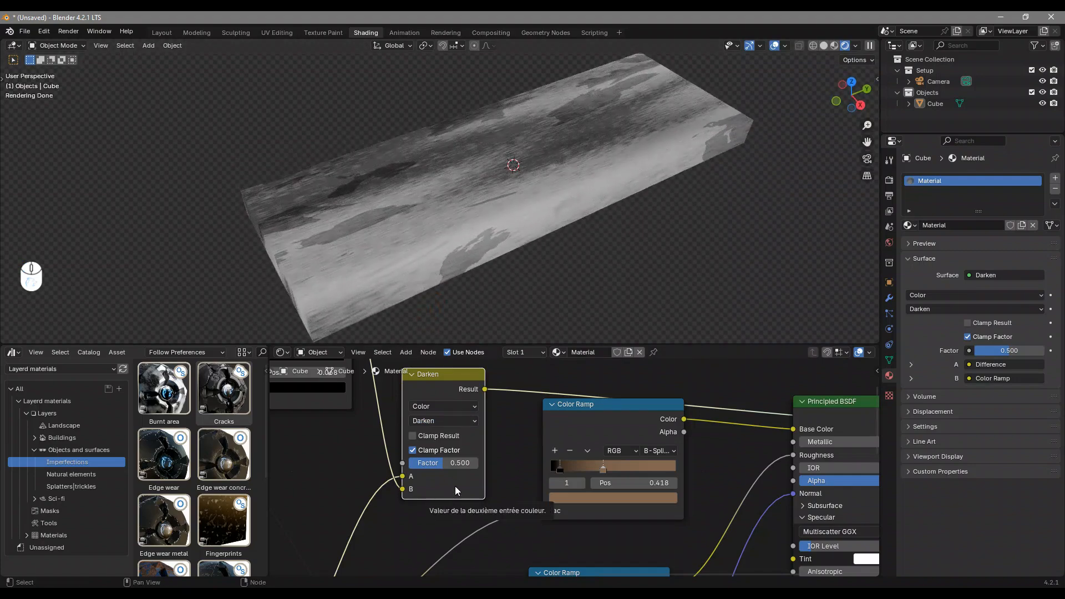
Connect the Darken Result to the brown Color Ramp's Fac and preview the Principled BSDF on the plank
scroll(477, 450, down, 2)
drag(510, 410, 552, 497)
ctrl+shift+click(757, 448)
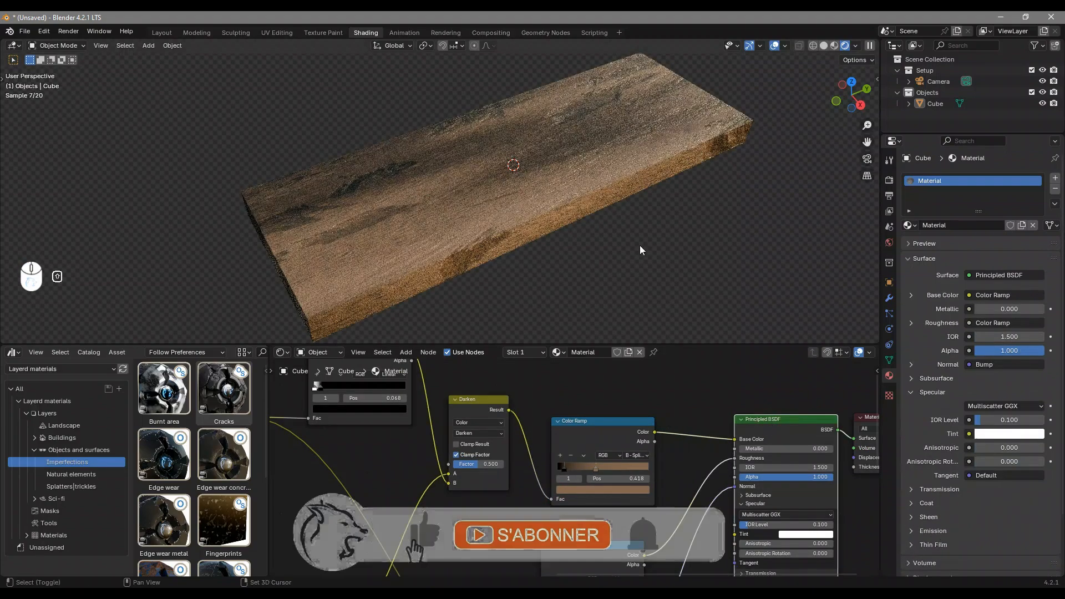
middle_drag(664, 202, 657, 196)
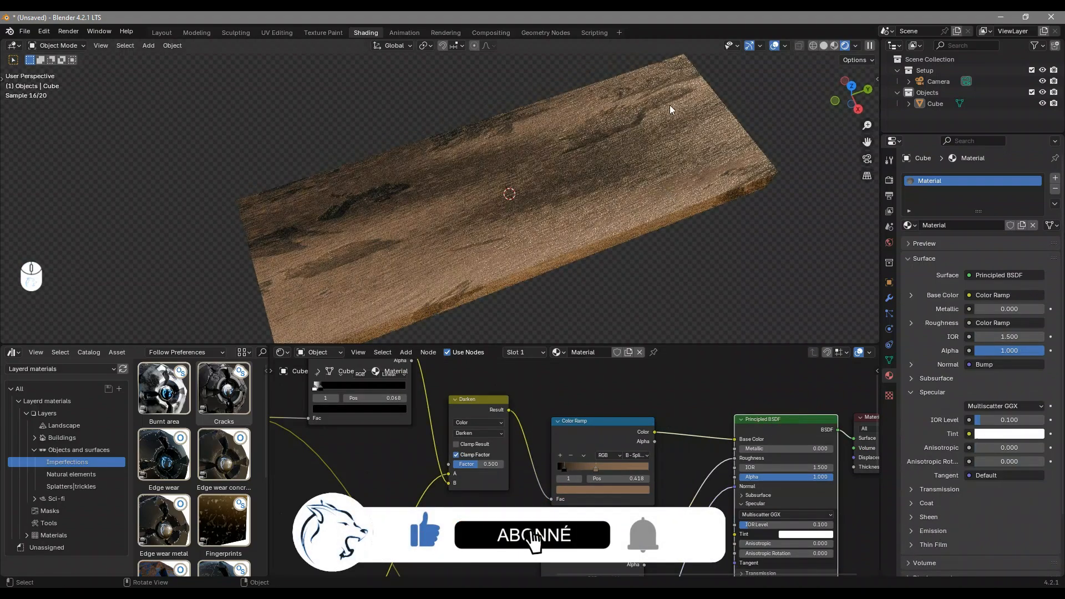
middle_drag(557, 182, 540, 169)
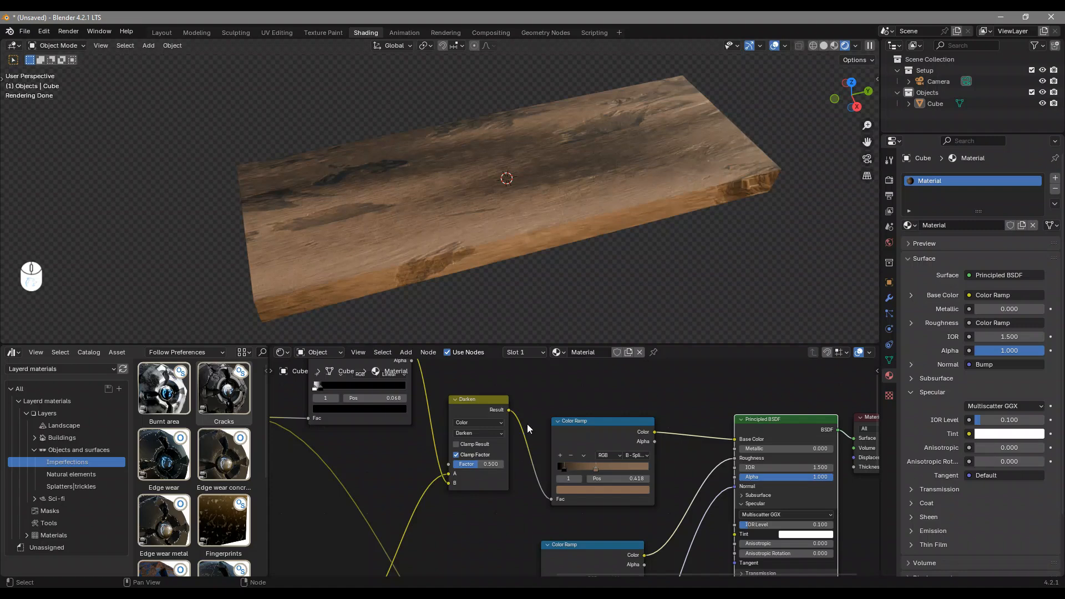
Move the brown stop of the base Color Ramp to position 1.000
middle_drag(528, 424, 496, 435)
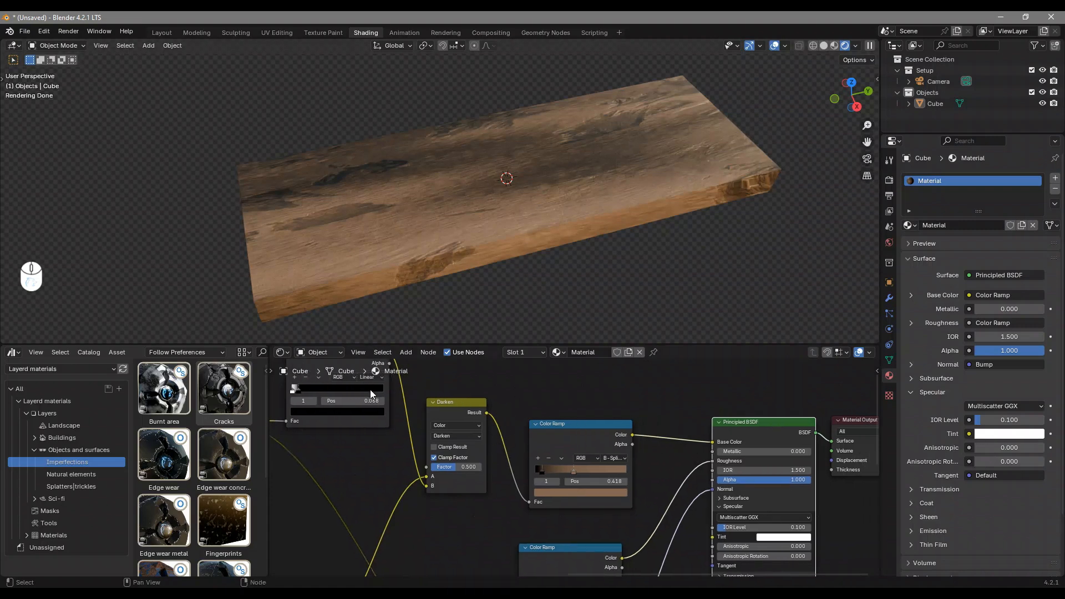
mouse_move(410, 532)
middle_down()
mouse_move(461, 441)
mouse_move(398, 522)
middle_up()
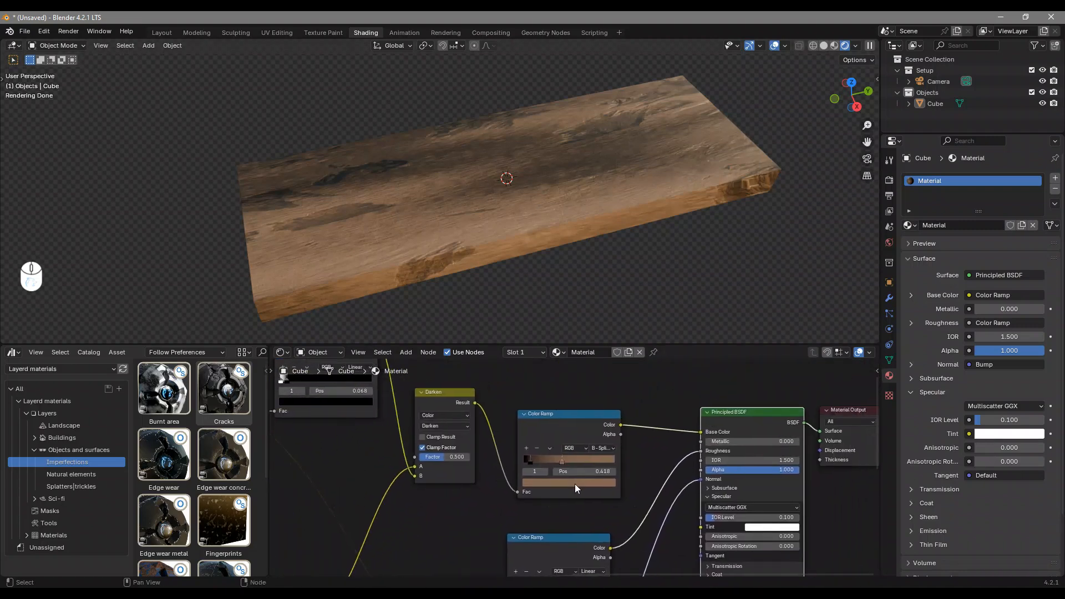
scroll(575, 472, up, 1)
drag(563, 456, 639, 455)
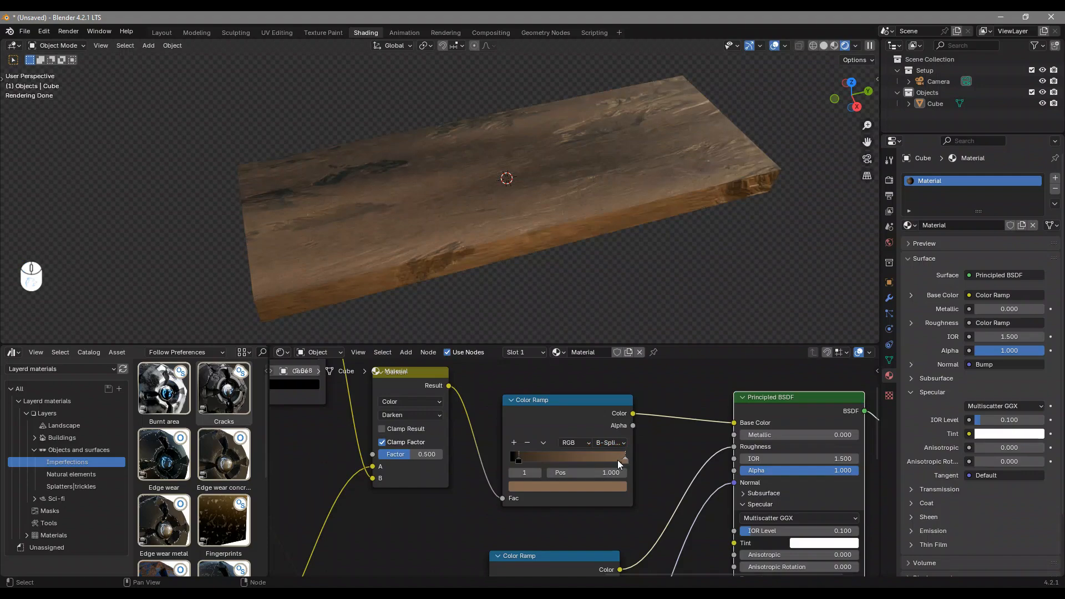
Set the color of the base Color Ramp's black stop to hex 1C1815
click(519, 459)
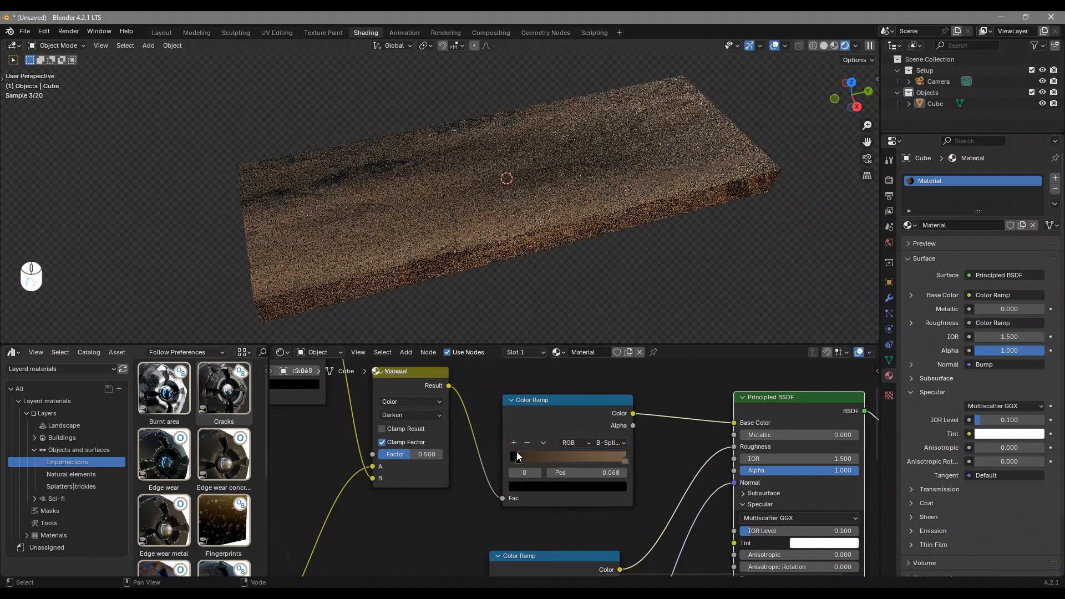
click(550, 488)
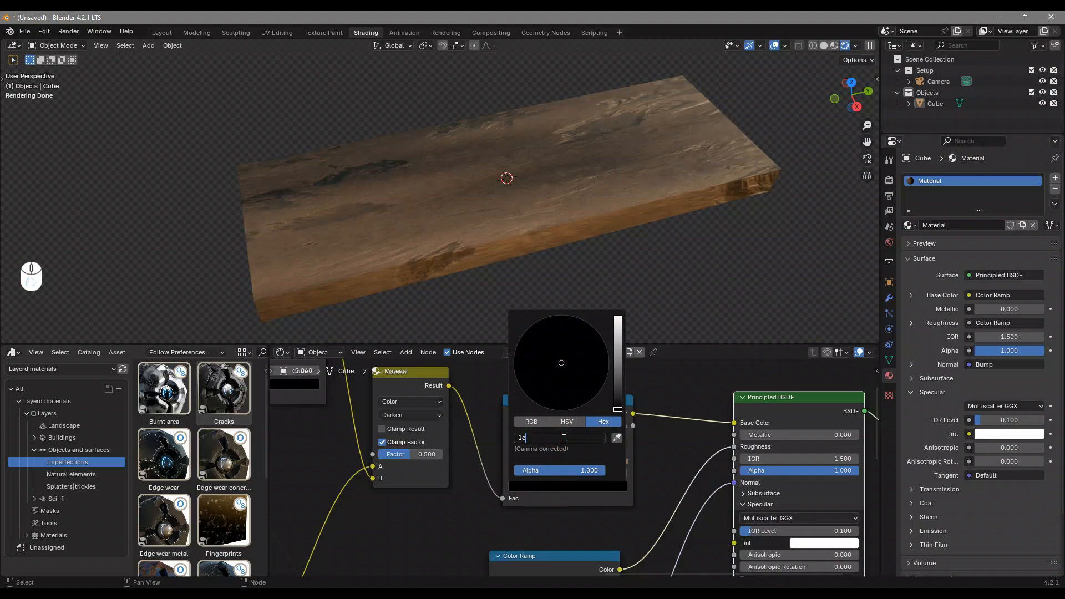
text(1c1815)
key(Return)
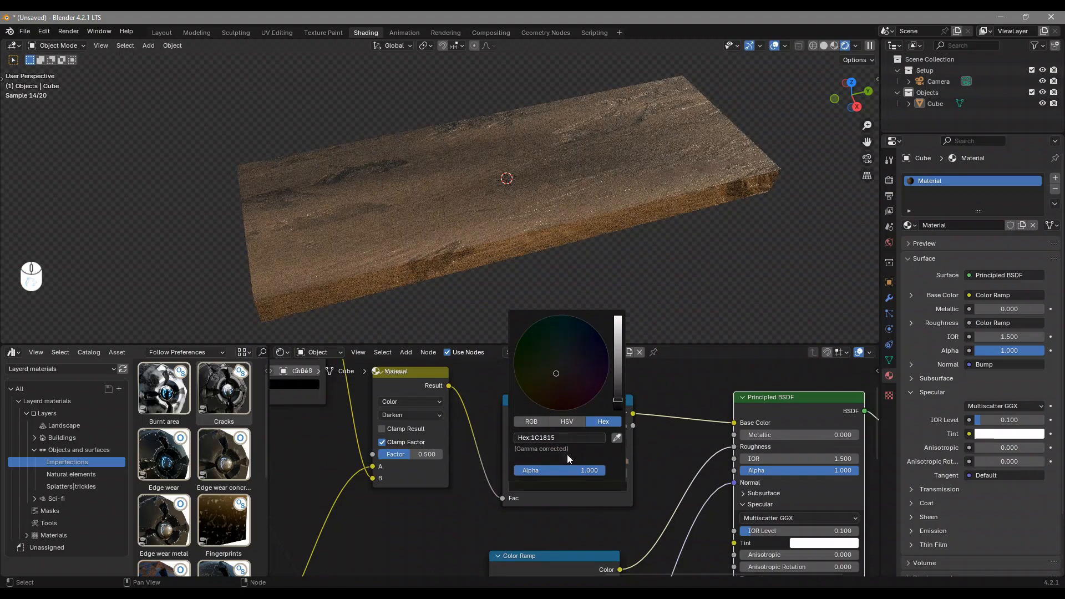
Connect the black Voronoi Color Ramp's Color output to the Fac of the roughness Color Ramp
middle_drag(433, 261, 584, 261)
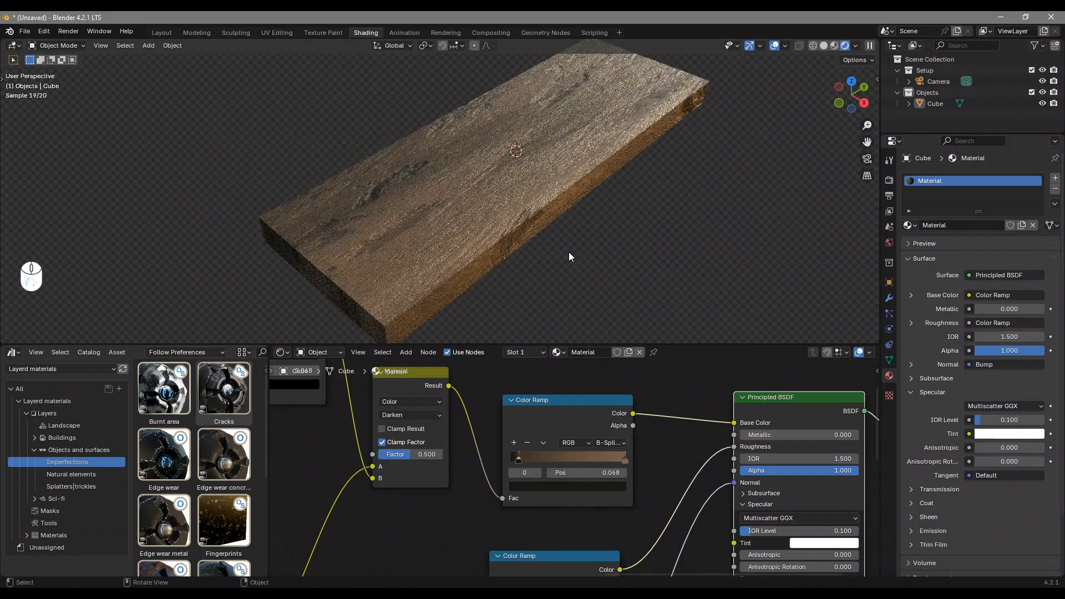
scroll(557, 504, down, 3)
middle_drag(572, 495, 567, 420)
drag(553, 474, 567, 452)
scroll(568, 451, down, 3)
middle_drag(565, 441, 600, 474)
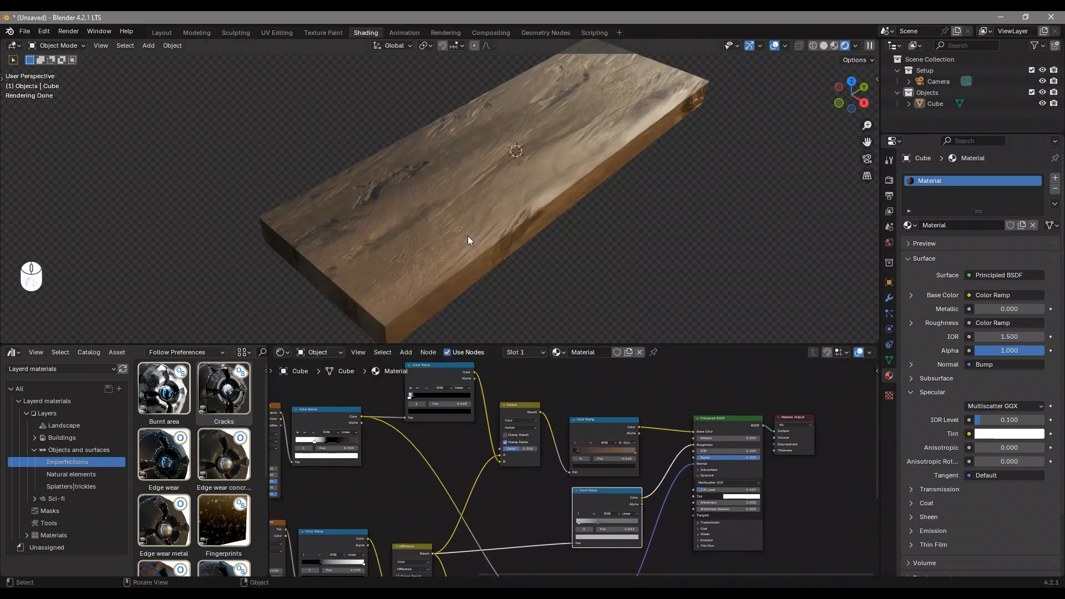
middle_drag(505, 430, 594, 570)
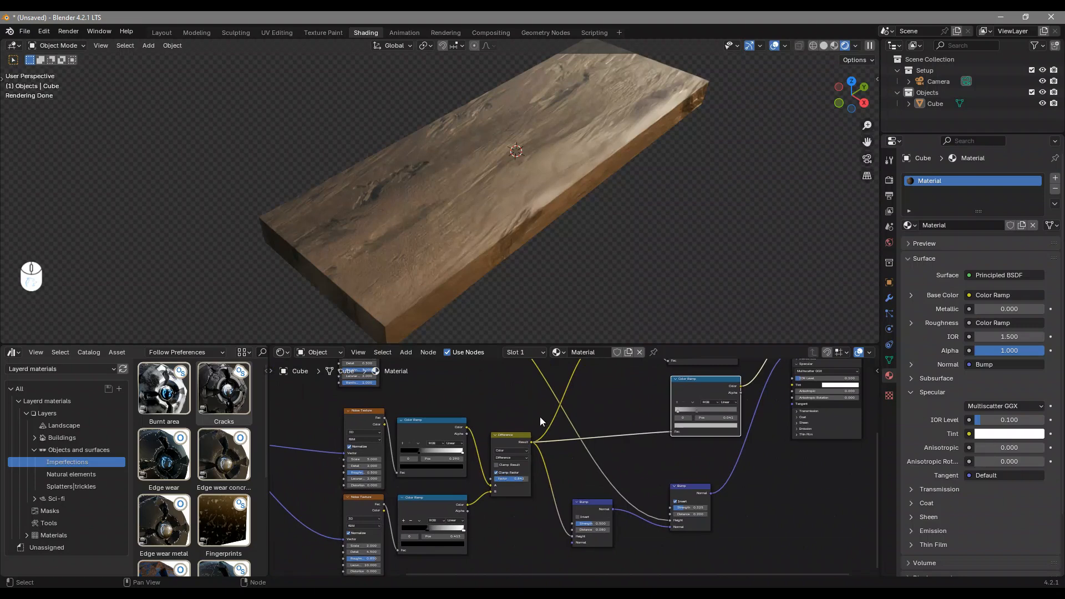
middle_drag(540, 417, 441, 496)
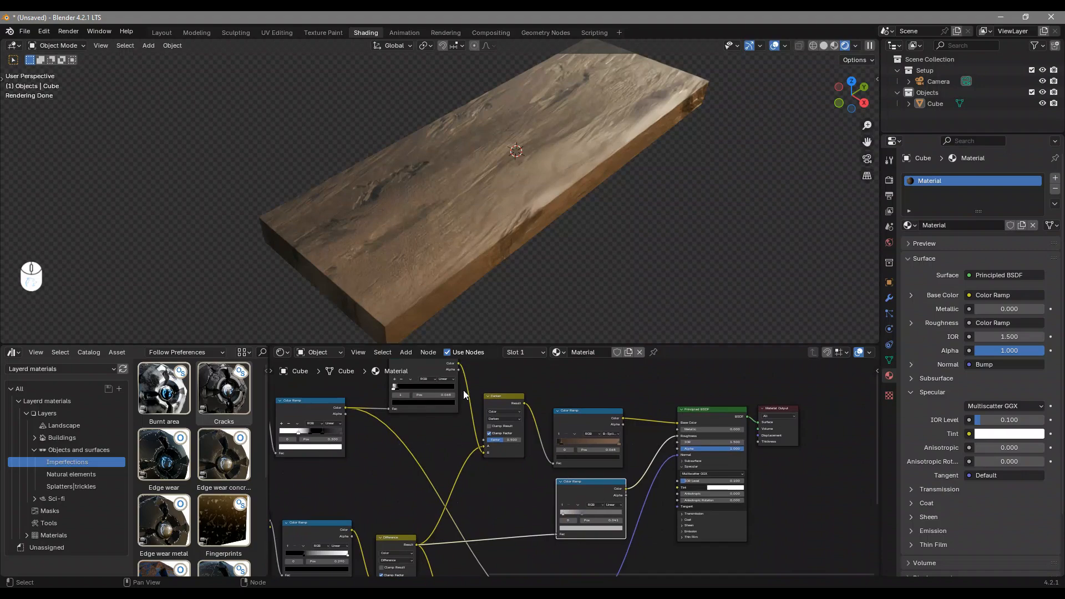
drag(459, 364, 561, 538)
Rearrange the black Color Ramp, Darken, base color and roughness Color Ramp nodes so their links are easier to follow
middle_drag(422, 396, 461, 435)
drag(458, 394, 438, 400)
middle_drag(506, 473, 491, 420)
middle_drag(584, 467, 501, 514)
drag(537, 405, 445, 462)
key(g)
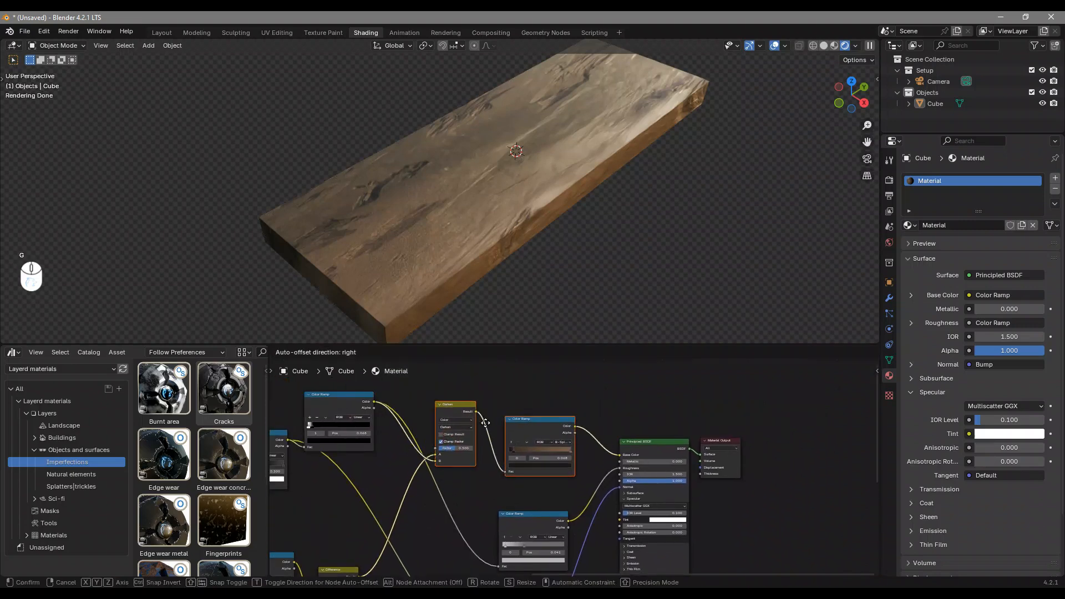
click(472, 425)
middle_drag(535, 503, 532, 429)
drag(530, 459, 513, 443)
Set the color of the roughness Color Ramp's first stop to hex D5D5D5
scroll(494, 447, up, 3)
scroll(471, 458, up, 2)
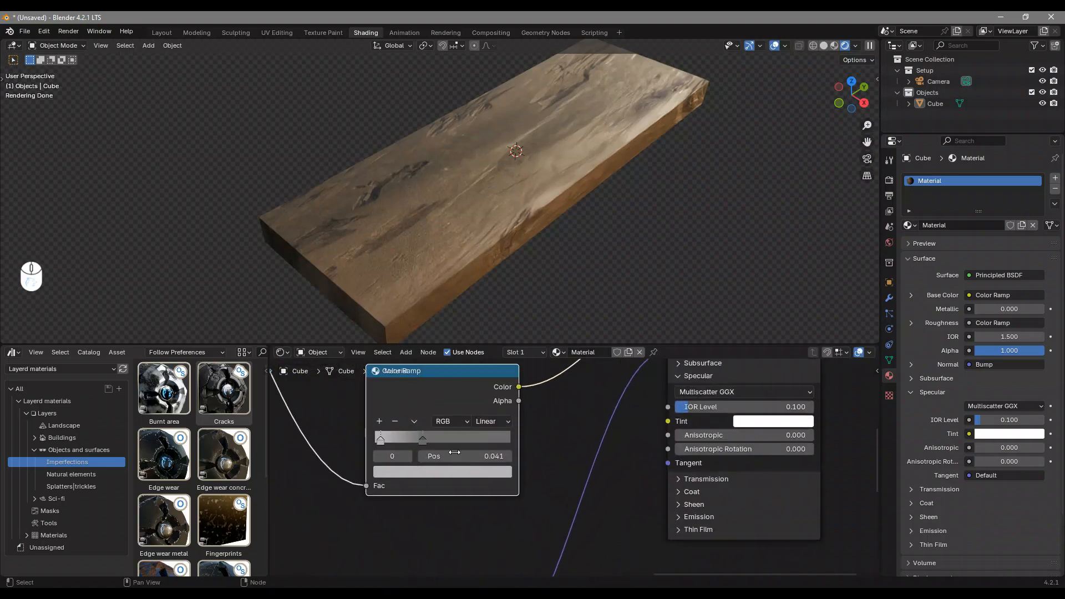
middle_drag(458, 454, 529, 518)
mouse_move(526, 239)
middle_down()
mouse_move(573, 253)
mouse_move(536, 243)
middle_up()
scroll(535, 243, up, 5)
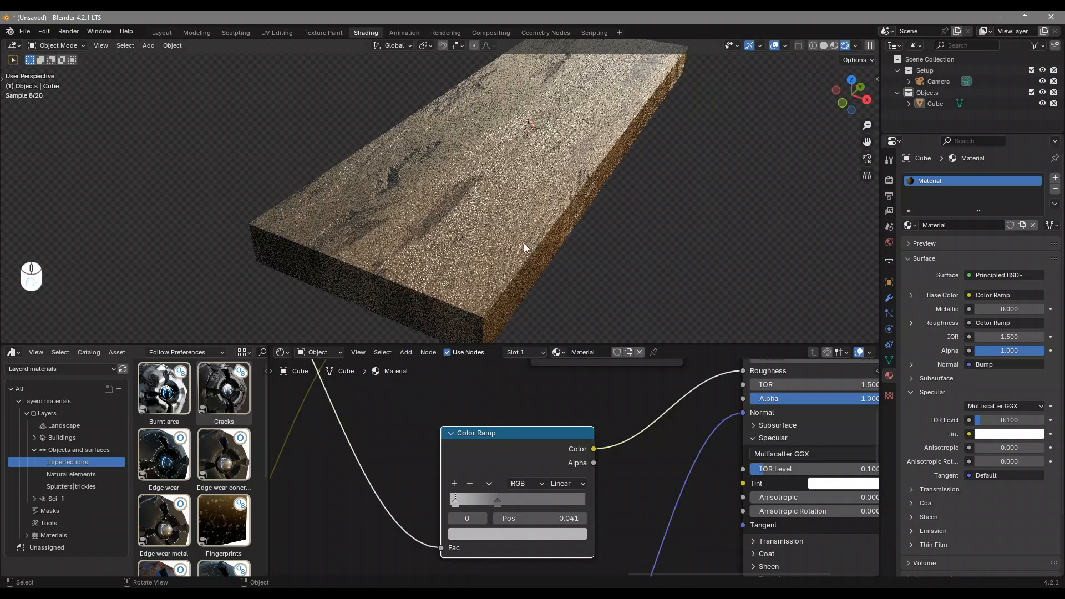
middle_drag(550, 443, 546, 429)
scroll(472, 521, up, 2)
click(466, 544)
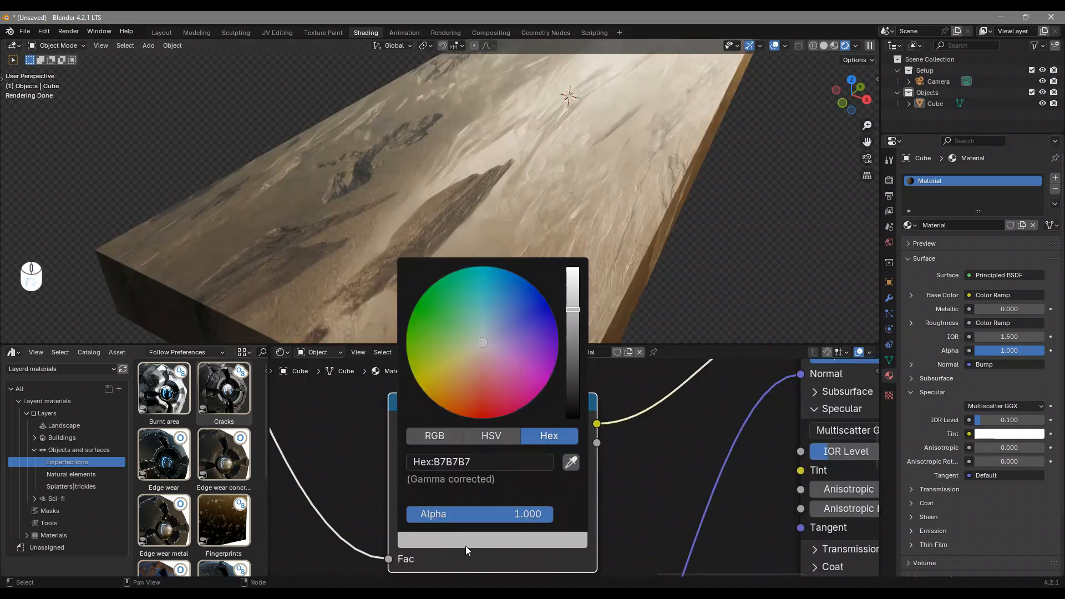
click(464, 461)
text(d5d5d5)
key(Return)
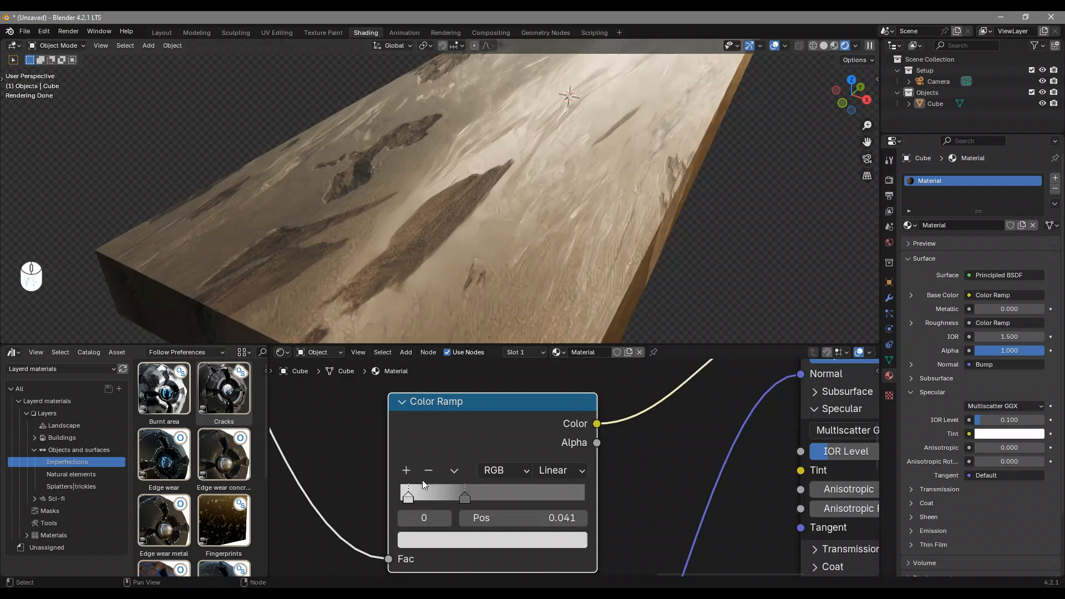
Move the roughness Color Ramp's first stop to the ramp's start and add a third stop at position 1.000
drag(408, 496, 398, 499)
ctrl+drag(575, 495, 586, 493)
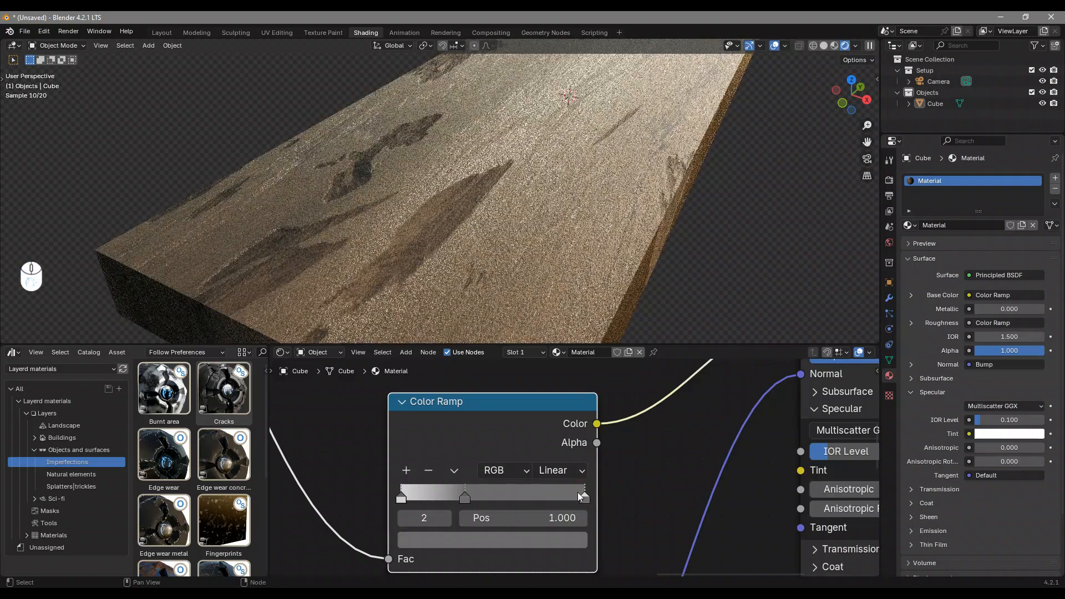
middle_drag(603, 465, 589, 445)
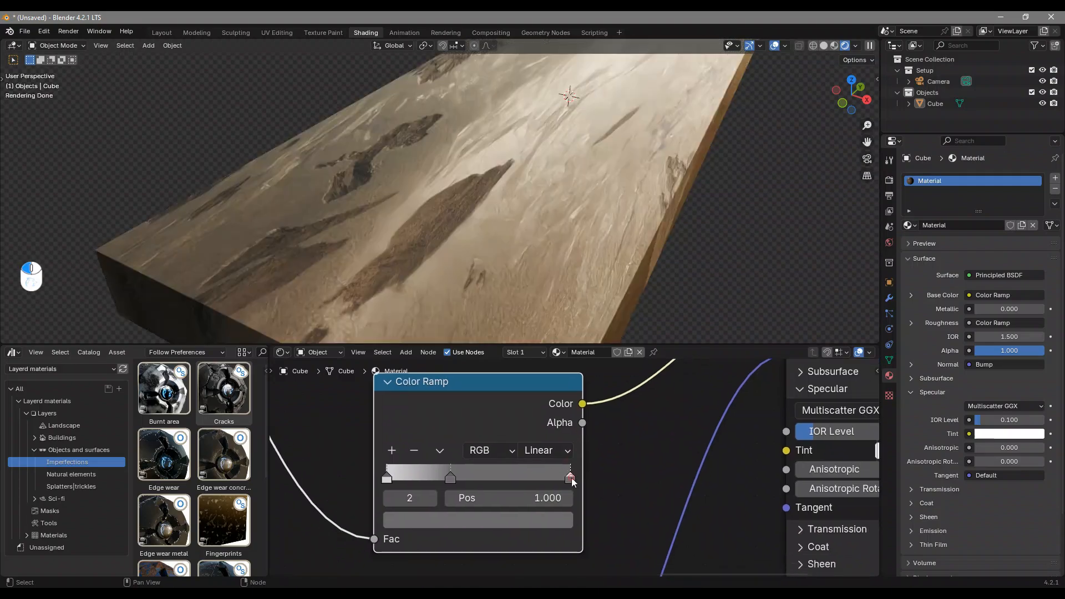
drag(571, 479, 575, 475)
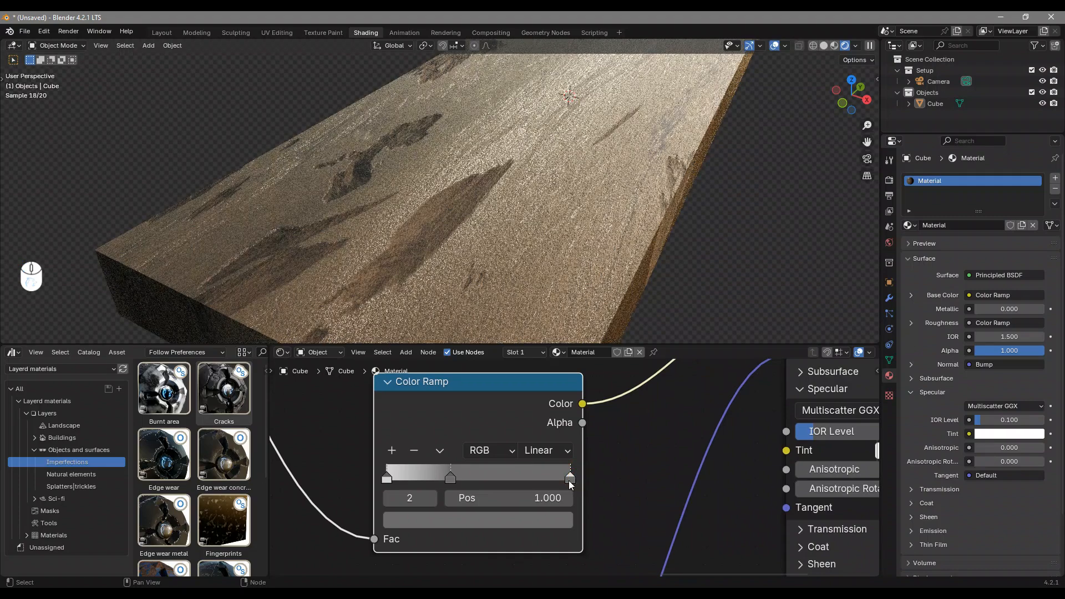
Set the color of the roughness Color Ramp's end stop to hex 515151
click(484, 522)
click(483, 442)
text(515151)
key(Return)
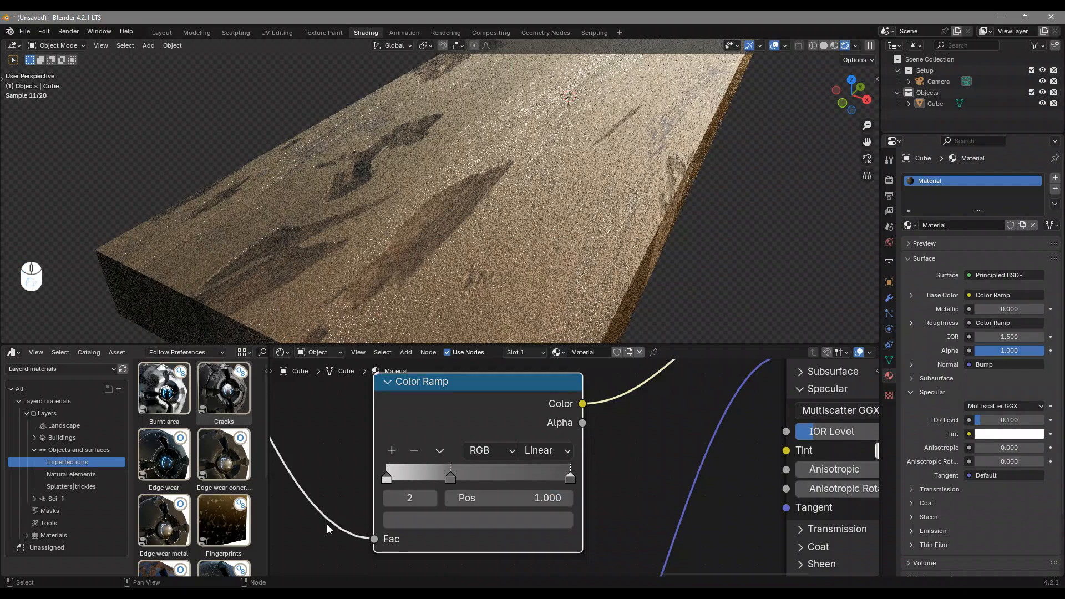
Set the position of the roughness Color Ramp's middle stop to 0.918
click(451, 476)
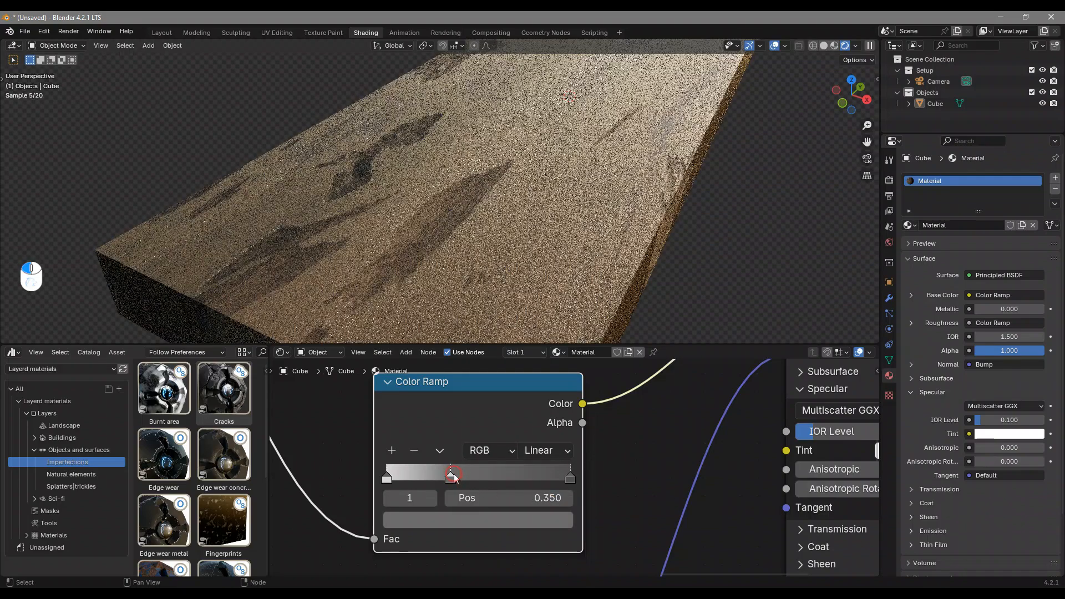
drag(460, 476, 548, 472)
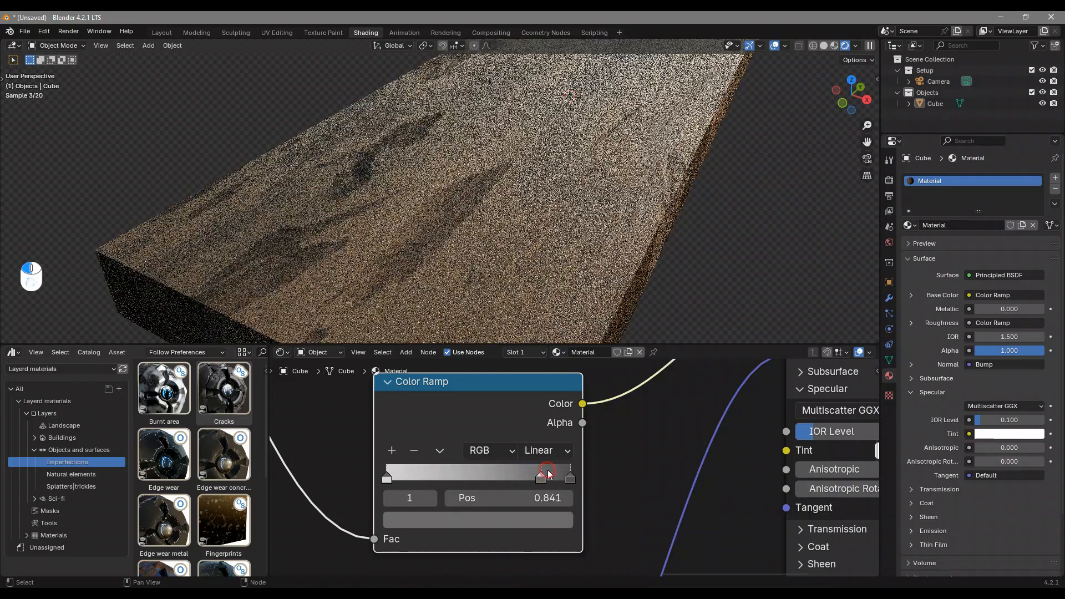
click(524, 493)
text(.)
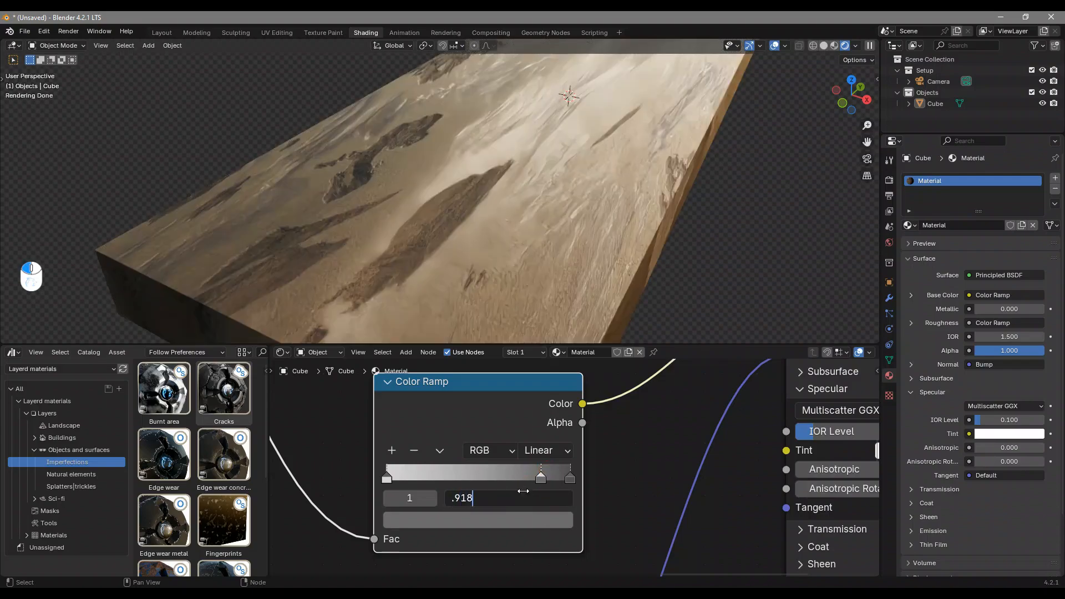
text(918)
key(Return)
Set the color of the roughness Color Ramp's middle stop to hex ABABAB
click(519, 521)
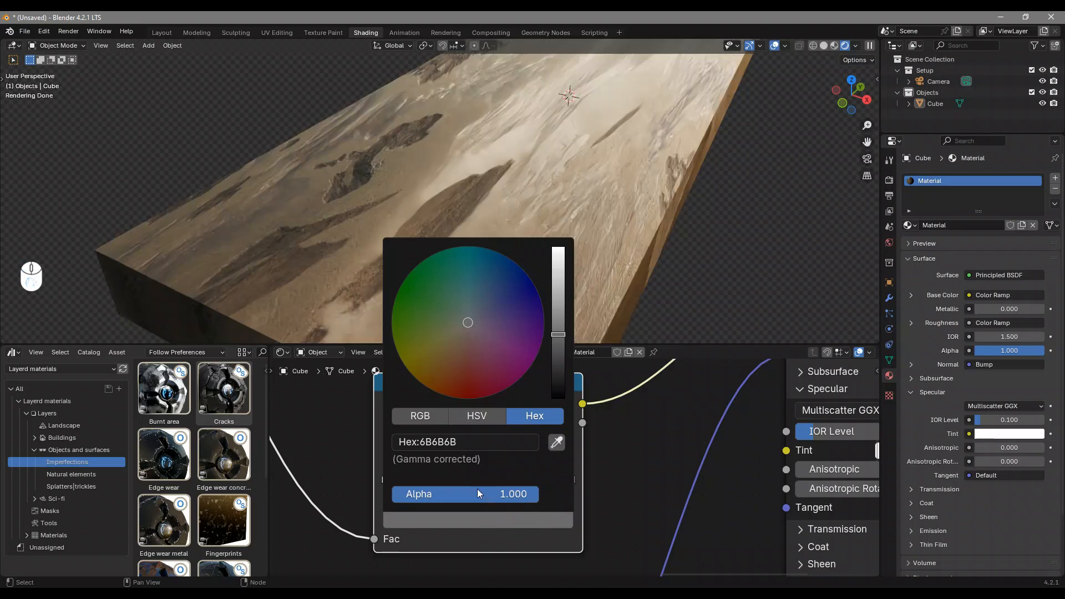
click(487, 442)
text(ababab)
key(Return)
Preview the roughness Color Ramp's output on the plank, undo the preview and inspect the full material from several angles
ctrl+shift+click(536, 413)
middle_drag(575, 187, 534, 210)
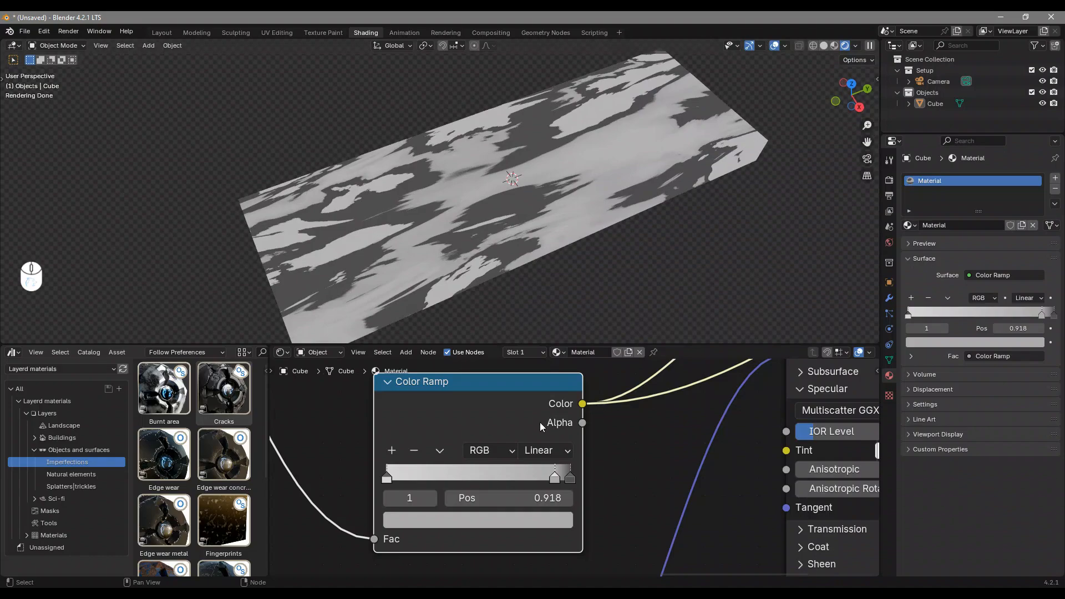
key(ctrl+z)
middle_drag(588, 265, 620, 131)
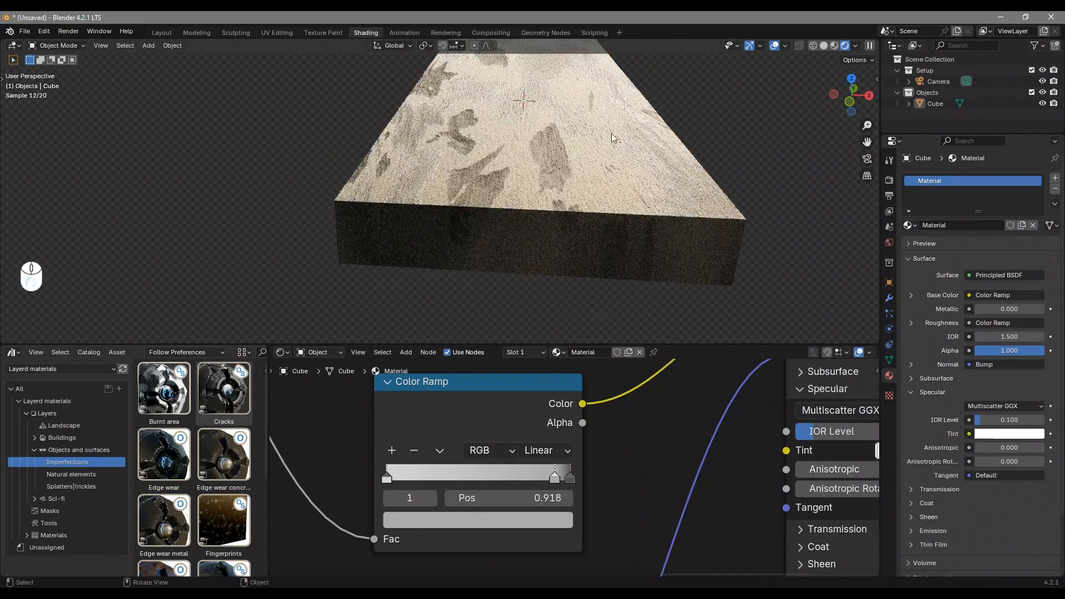
middle_drag(631, 169, 592, 227)
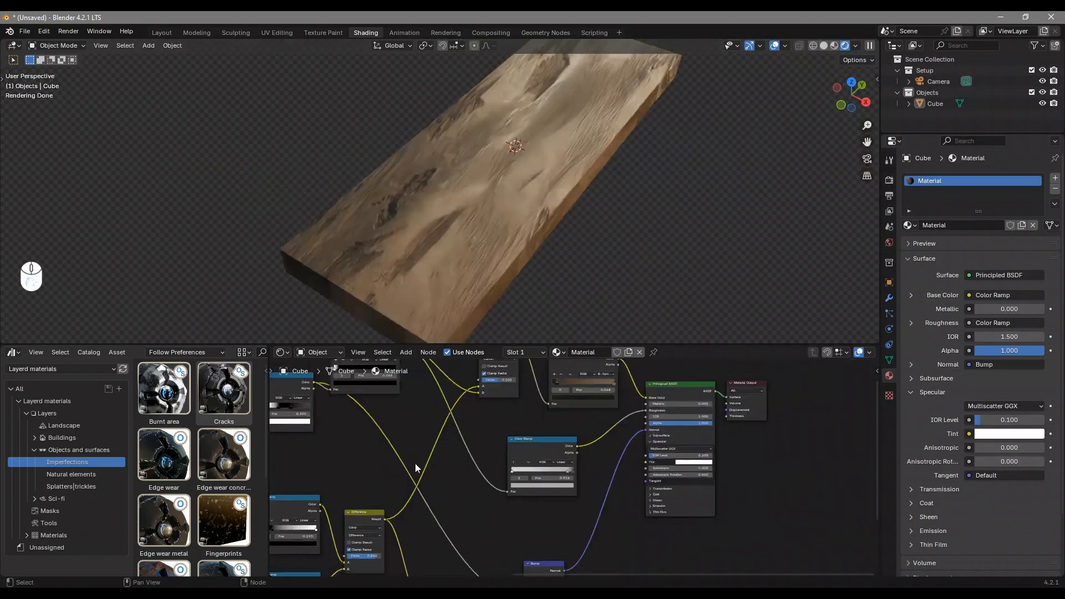
middle_drag(415, 464, 424, 482)
middle_drag(604, 140, 555, 198)
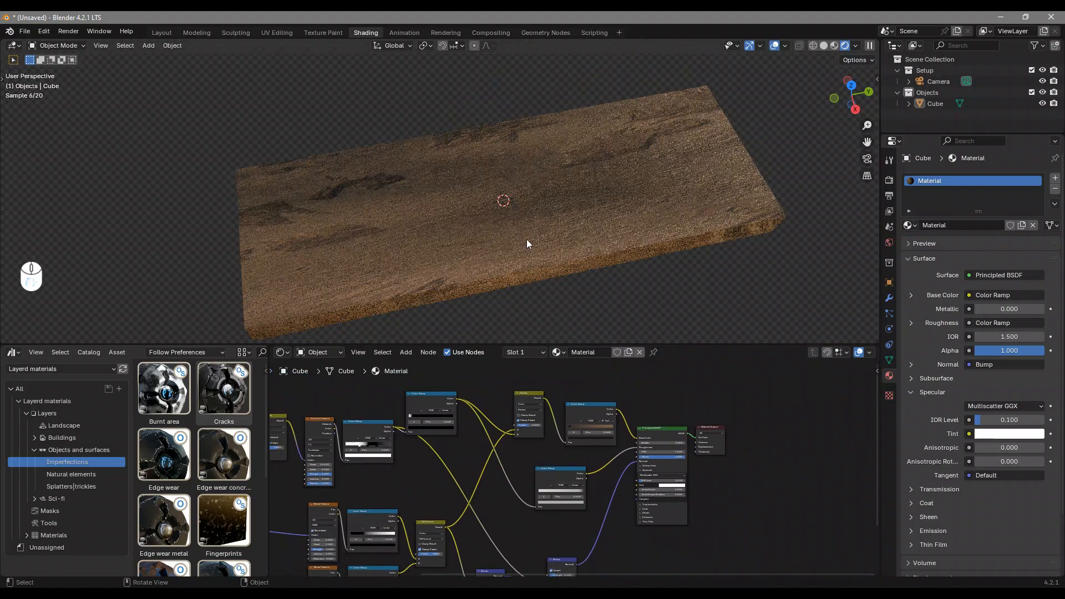
Undo the accidental node change and set the Darken node's Factor to 0.725
middle_drag(557, 484, 536, 506)
scroll(536, 506, up, 6)
middle_drag(395, 444, 465, 457)
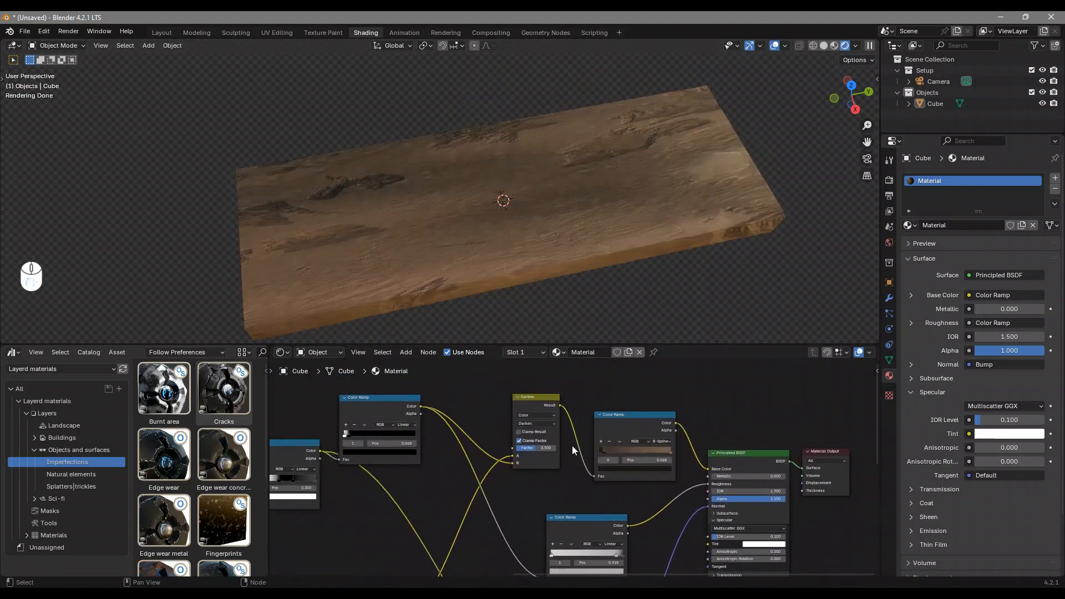
drag(604, 452, 607, 455)
key(ctrl+z)
scroll(572, 470, up, 3)
drag(519, 438, 530, 439)
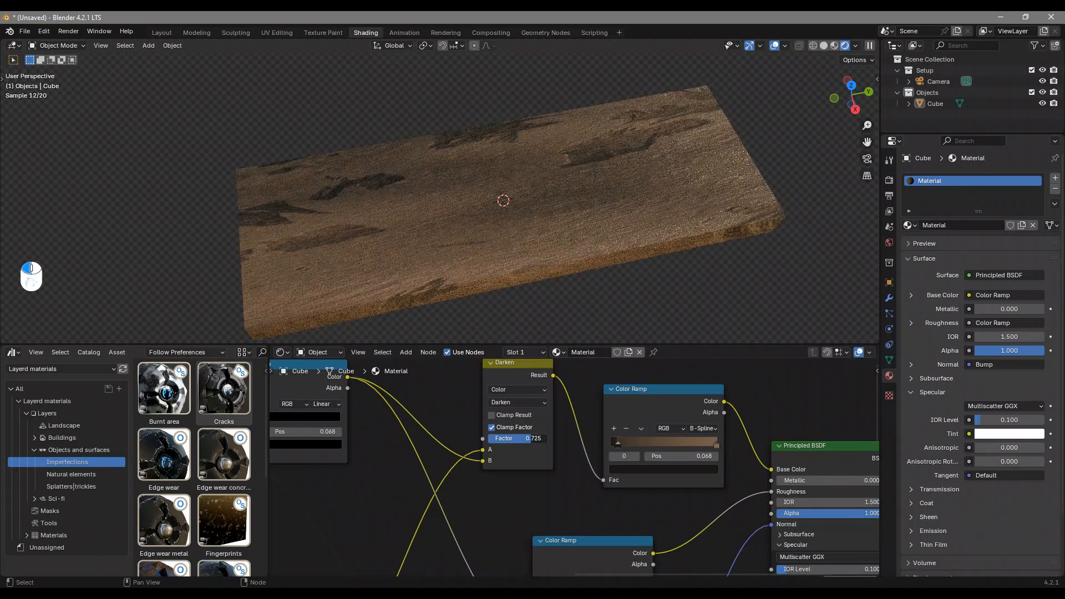
middle_drag(560, 285, 570, 279)
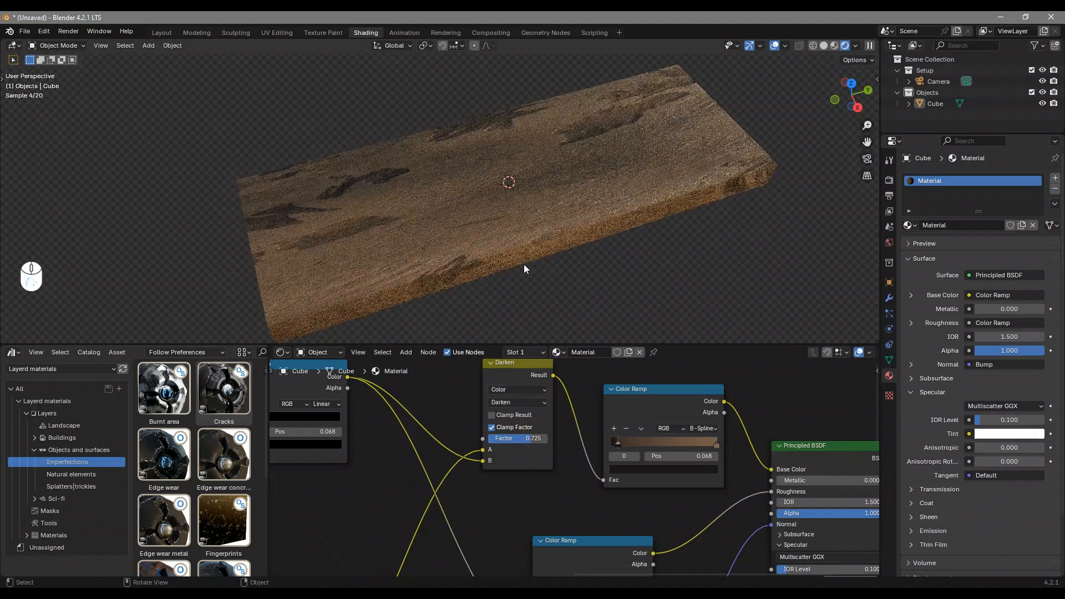
Move the black Color Ramp node closer to the Darken node
middle_drag(399, 370, 748, 371)
click(649, 391)
drag(649, 390, 708, 395)
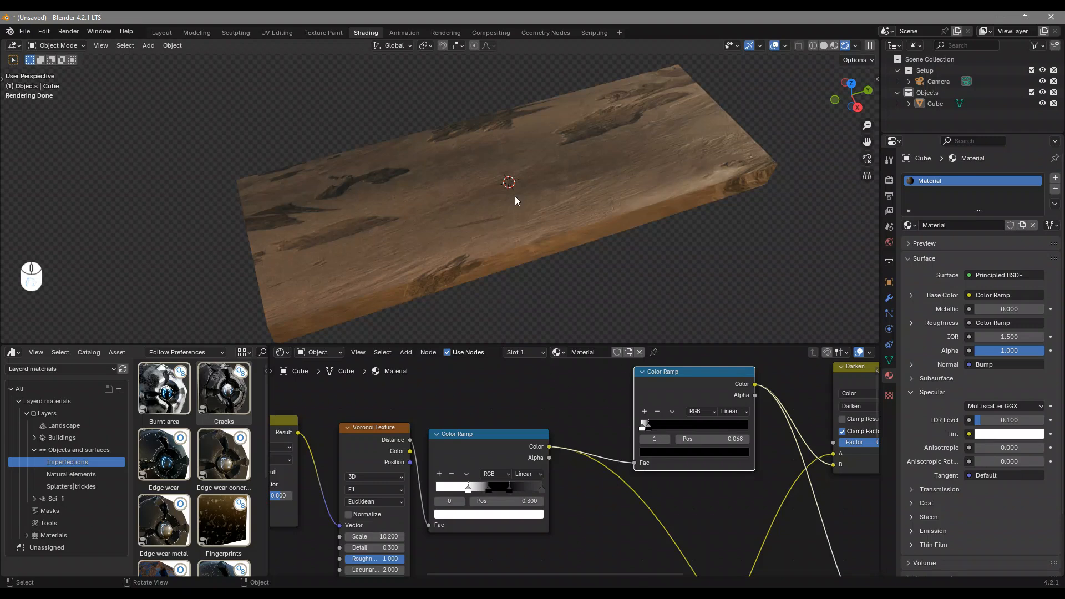
Switch the Voronoi Texture's dimensions from 3D to 4D
middle_drag(475, 411, 545, 407)
scroll(571, 471, up, 4)
middle_drag(420, 475, 470, 422)
scroll(451, 387, down, 1)
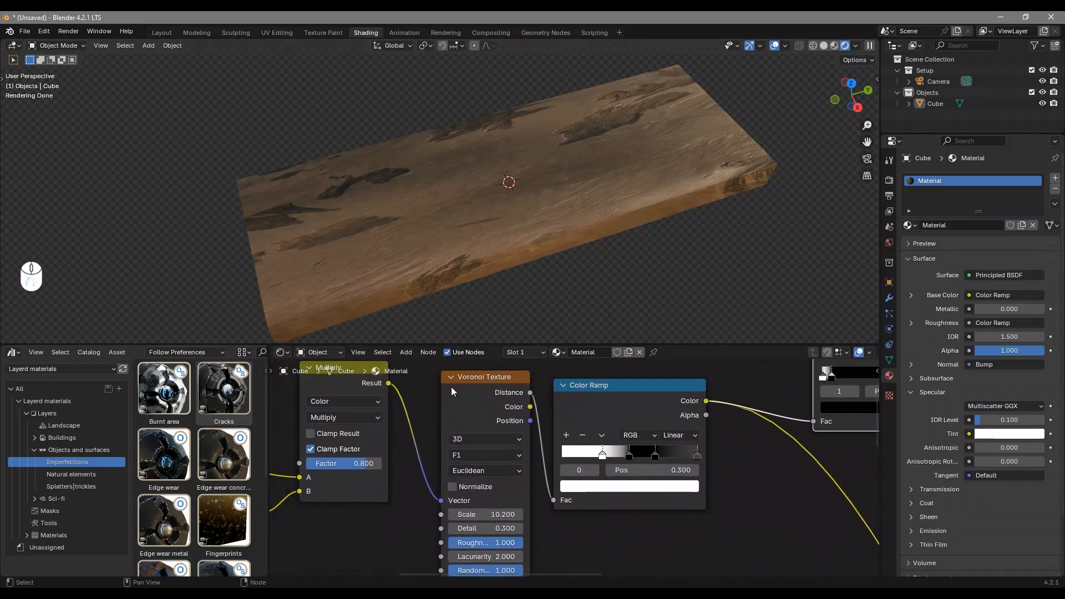
click(476, 437)
click(468, 511)
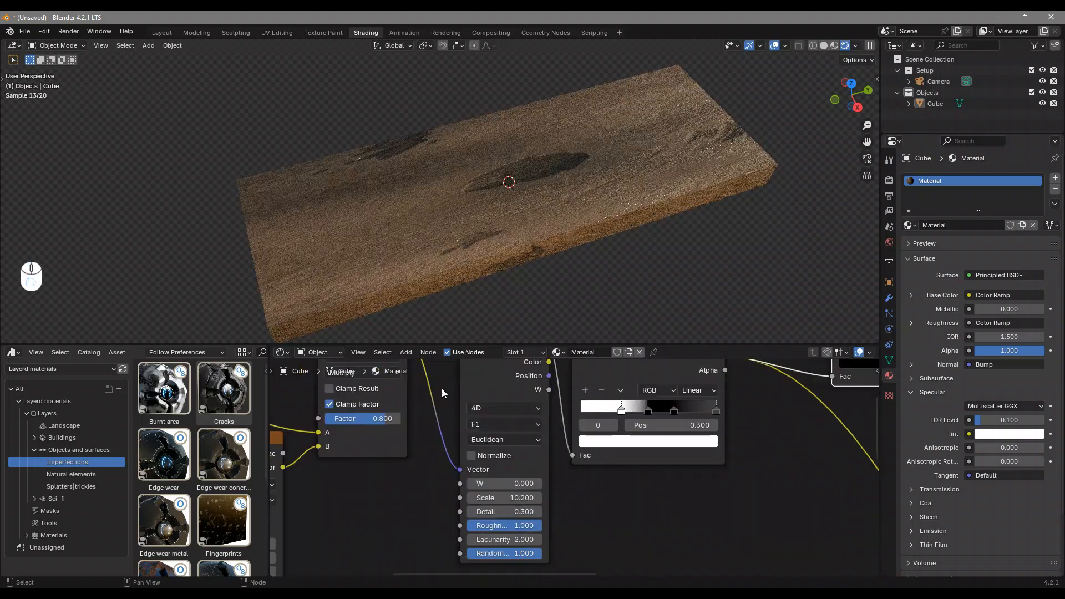
Set the Voronoi Texture's W value to 1.560 to vary the pattern of dark patches
scroll(504, 479, up, 2)
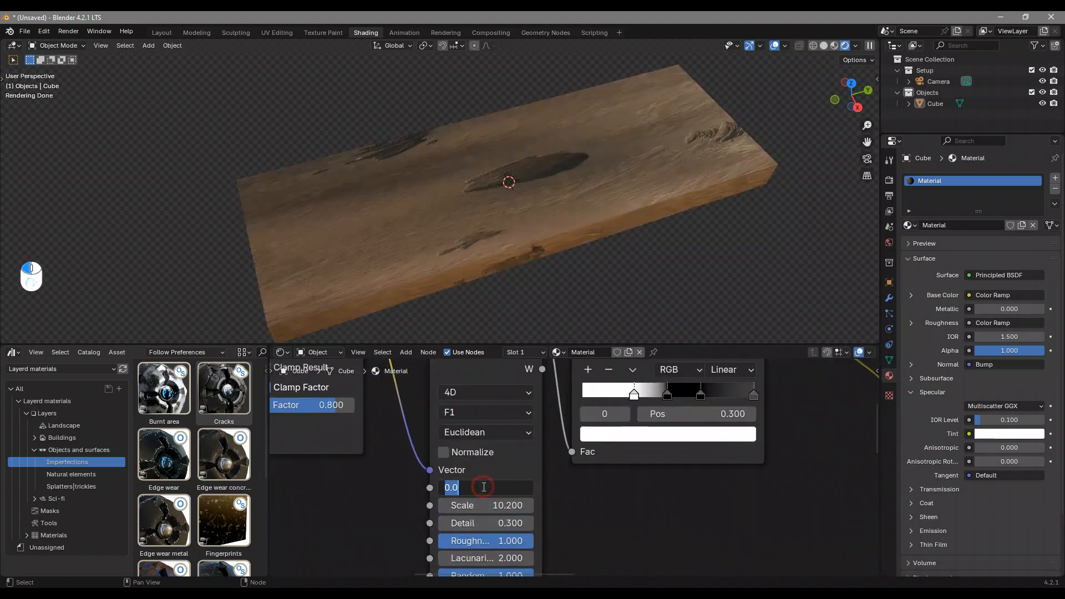
key(Return)
drag(483, 488, 564, 490)
scroll(554, 199, down, 3)
Increase the Voronoi Texture's Scale slightly to make the dark patches smaller
middle_drag(554, 199, 514, 365)
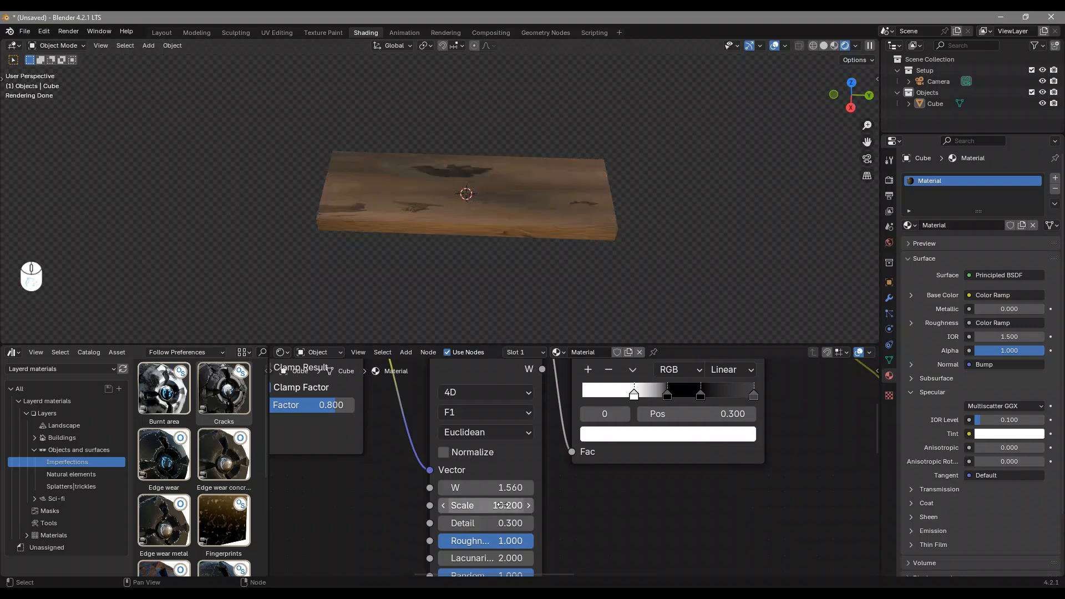
mouse_move(486, 505)
mouse_down()
mouse_move(513, 506)
mouse_move(500, 505)
mouse_up()
middle_drag(428, 309, 461, 308)
scroll(461, 308, up, 2)
Move the Texture Coordinate node farther away from the two Mapping nodes
middle_drag(351, 510, 657, 415)
scroll(657, 415, down, 3)
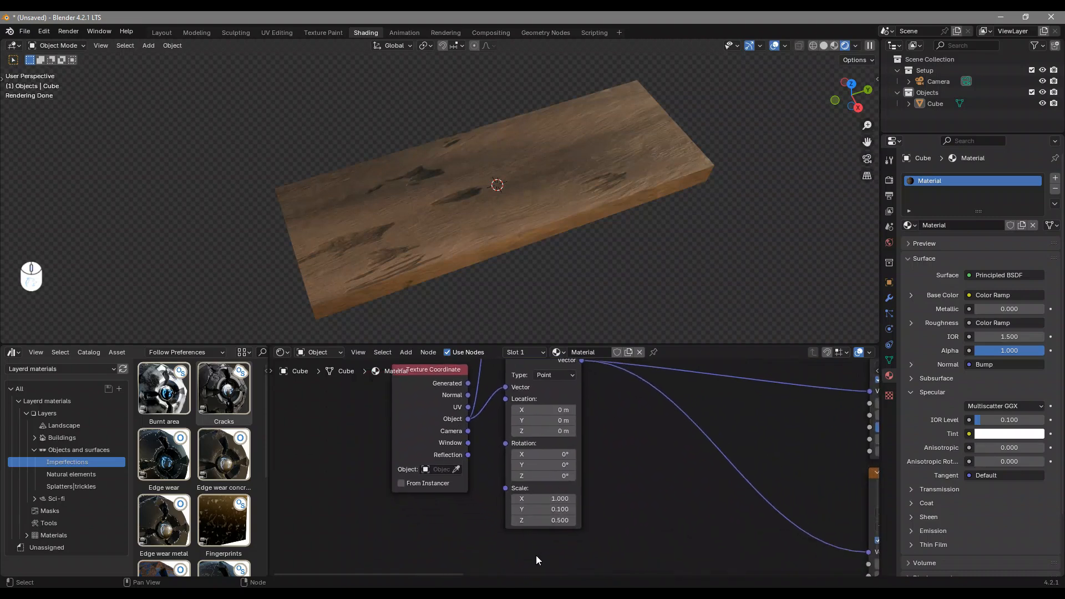
scroll(449, 441, down, 5)
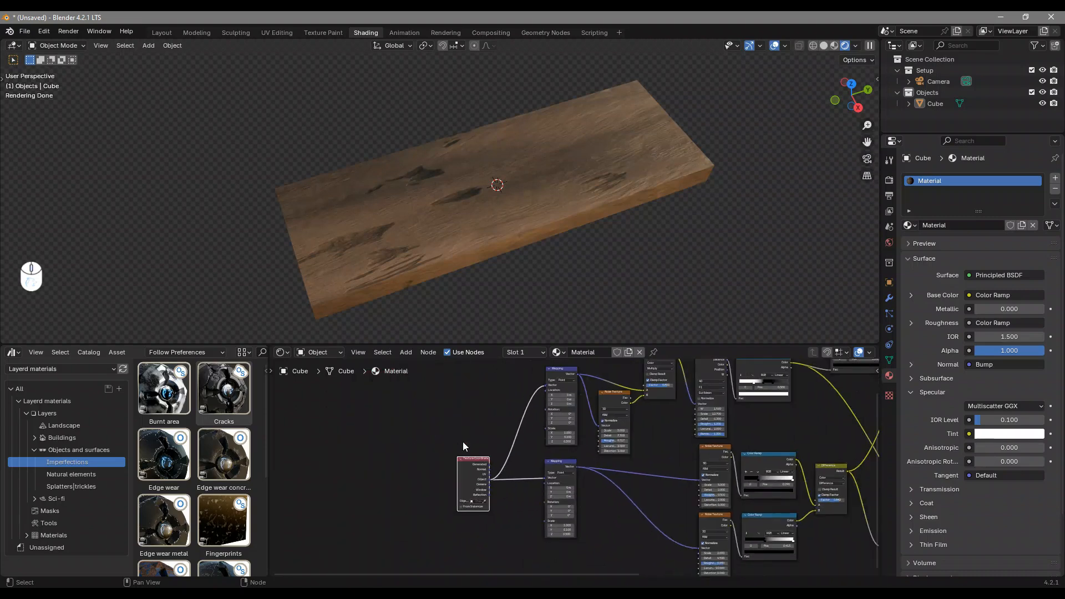
drag(464, 477, 432, 440)
scroll(465, 438, up, 3)
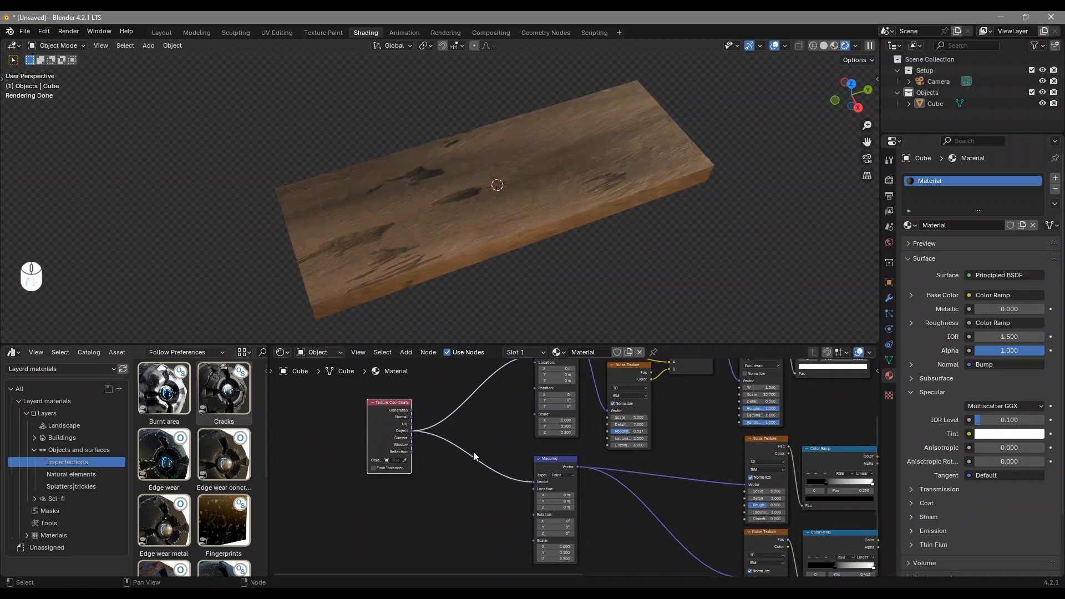
middle_drag(562, 477, 560, 499)
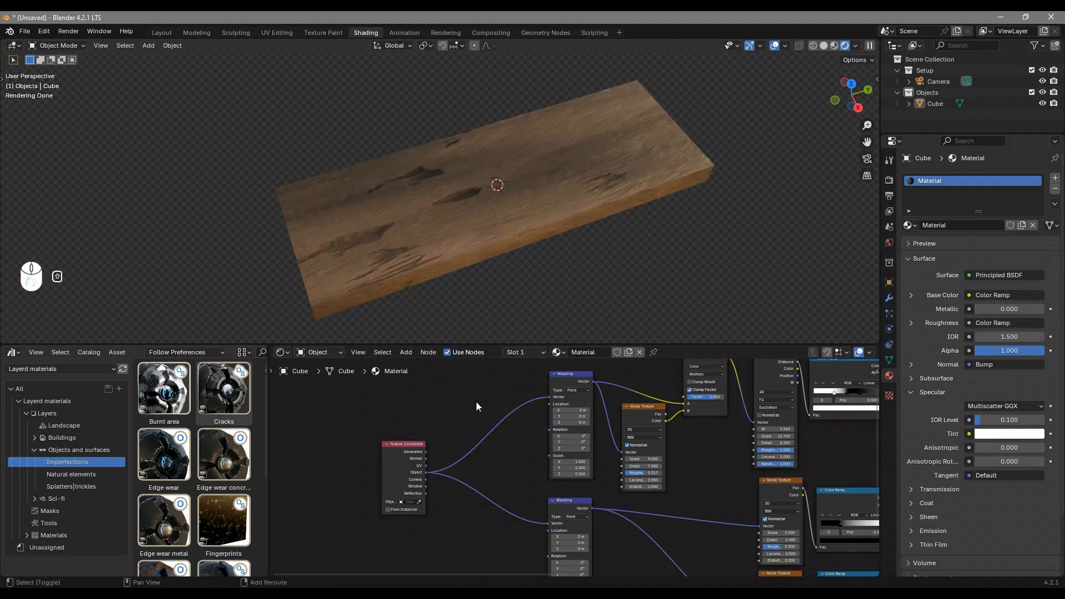
Add a reroute point on the Texture Coordinate's Object links leading to the two Mapping nodes
shift+right_drag(476, 404, 481, 418)
shift+right_drag(481, 531, 483, 527)
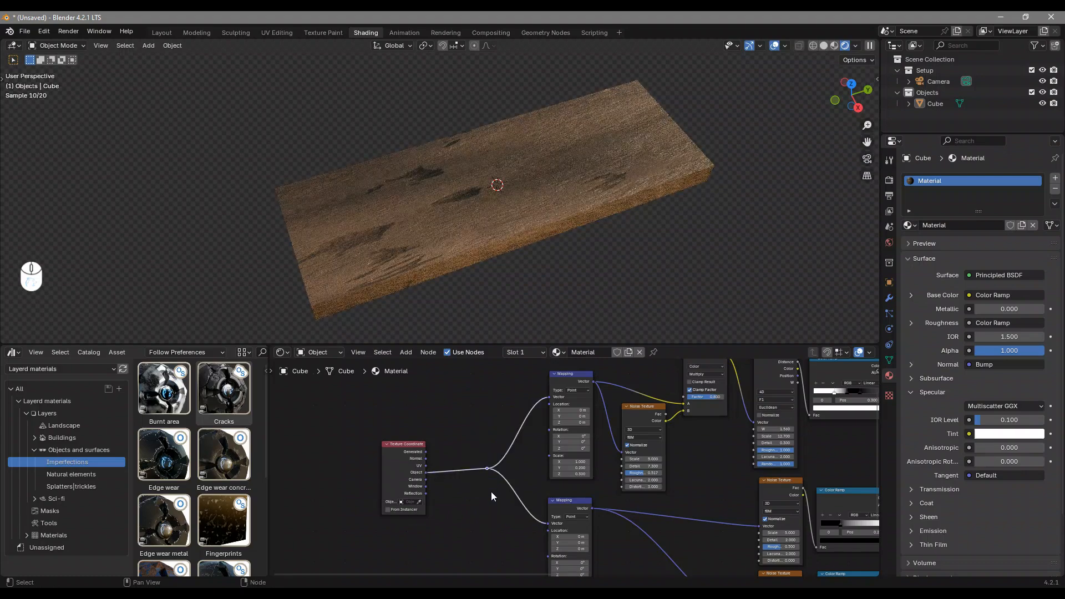
scroll(425, 469, up, 3)
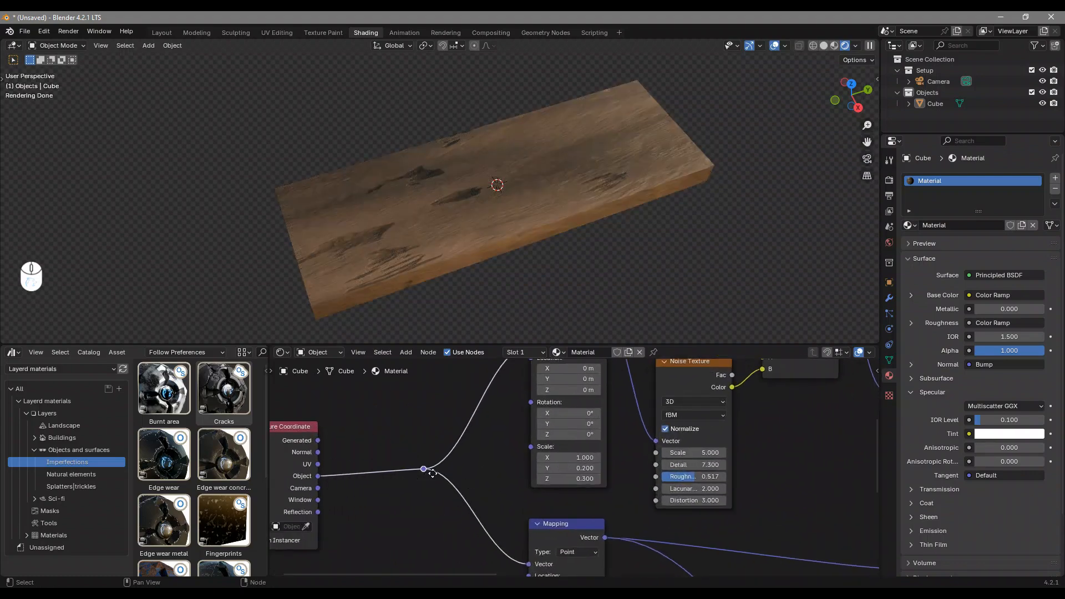
Shift the reroute point away from the Texture Coordinate node and insert a Mapping node on the Object link between them
key(g)
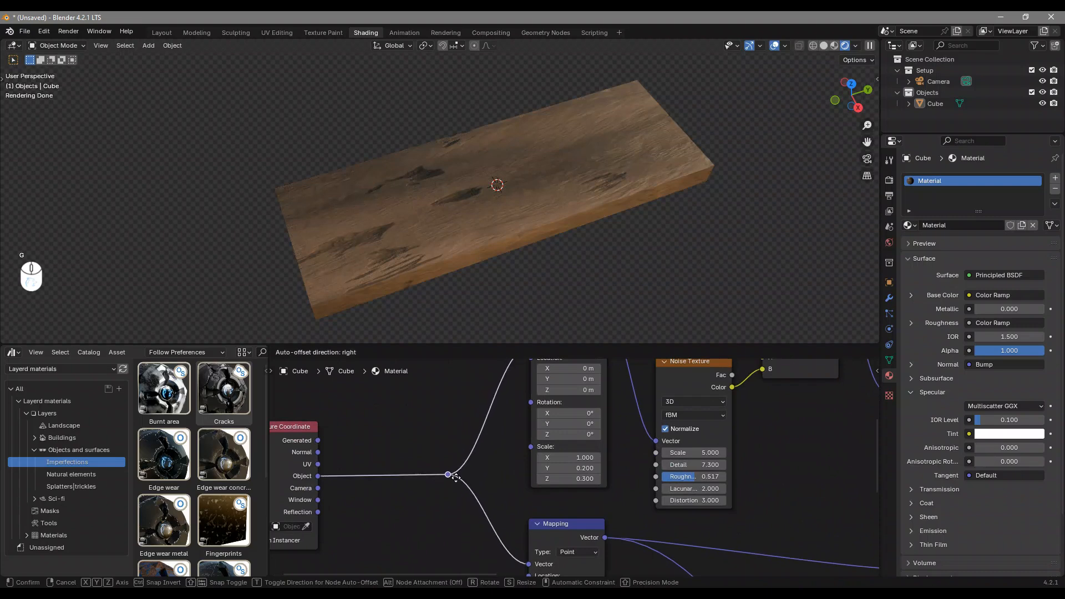
click(455, 477)
scroll(444, 480, down, 3)
key(shift+a)
click(474, 431)
text(m)
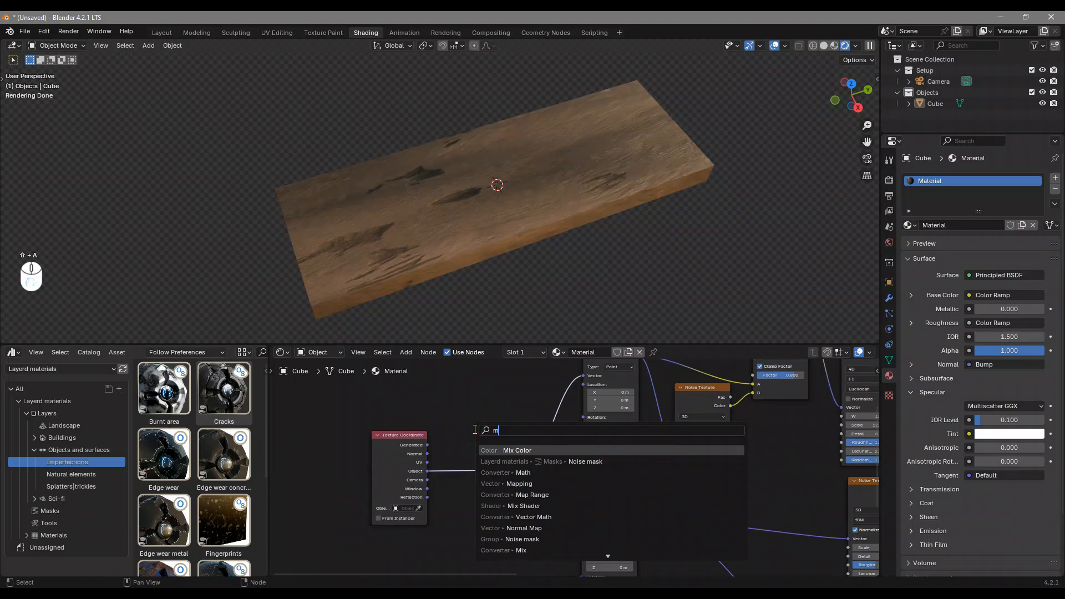
text(ap)
key(Return)
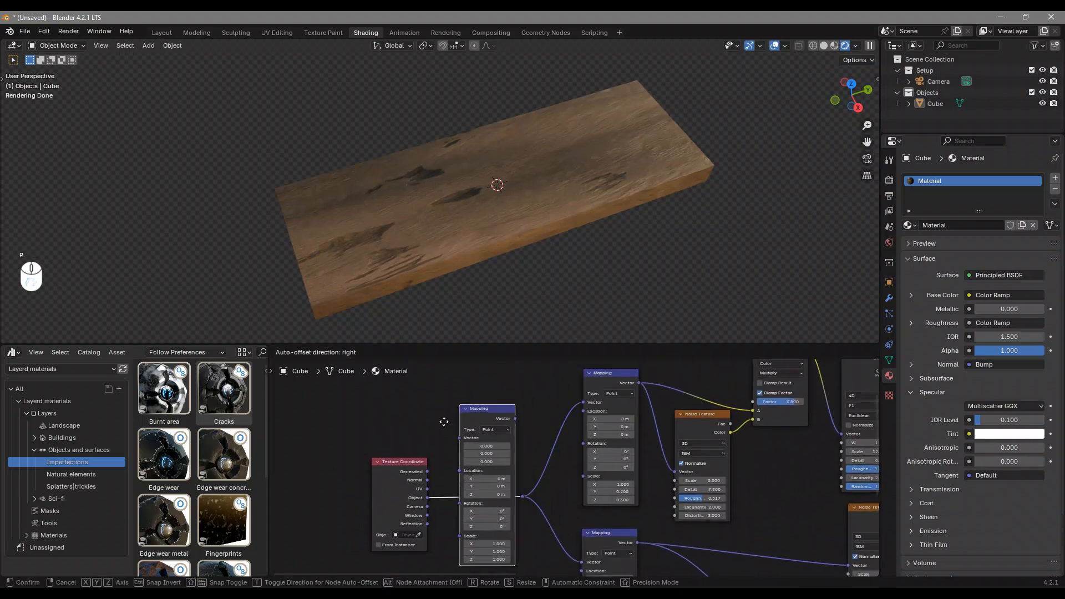
click(494, 482)
scroll(471, 472, up, 3)
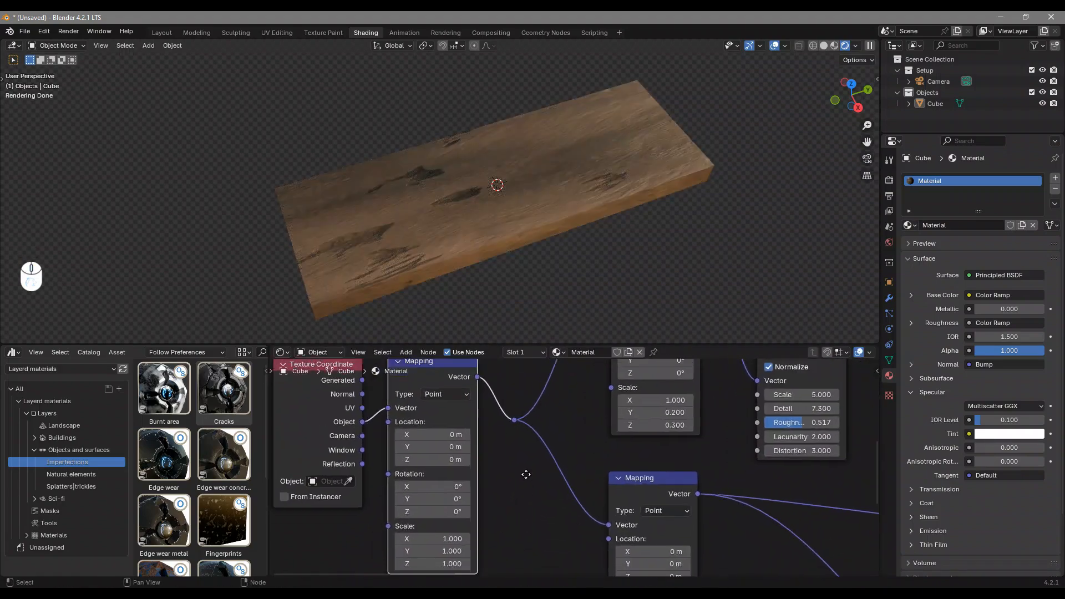
Drive the new Mapping node's Scale with an added Value node and raise its value to make the whole wood texture finer
middle_drag(480, 466, 534, 479)
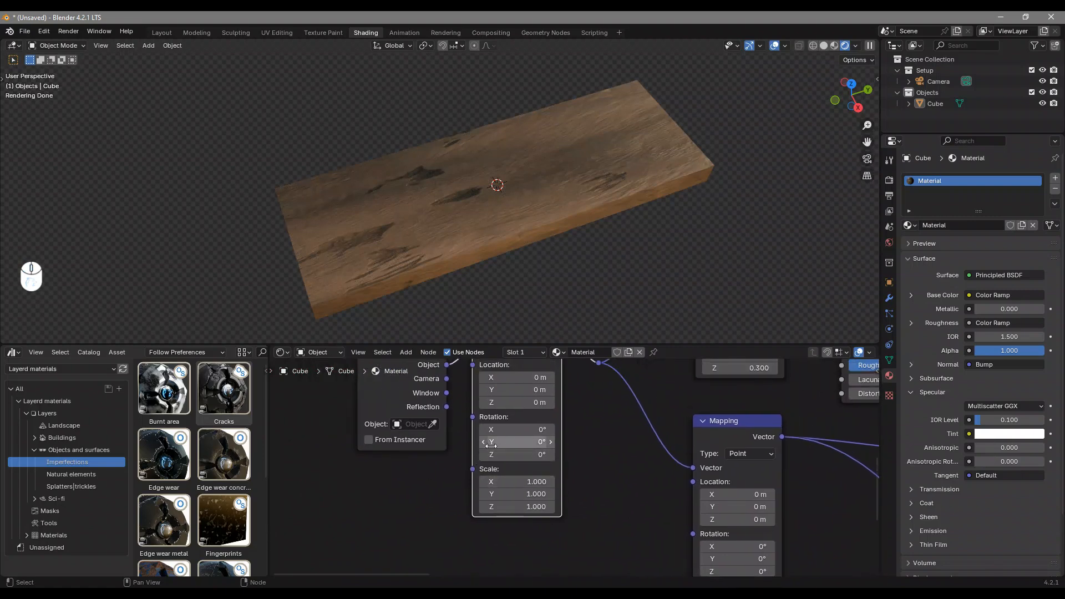
key(shift+a)
text(value)
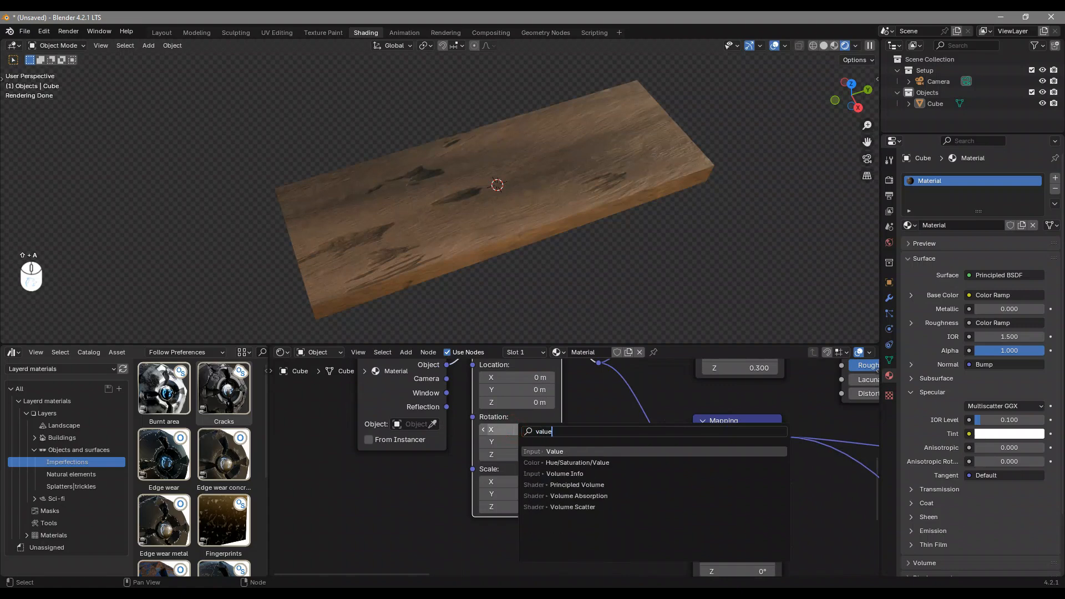
key(Return)
click(422, 491)
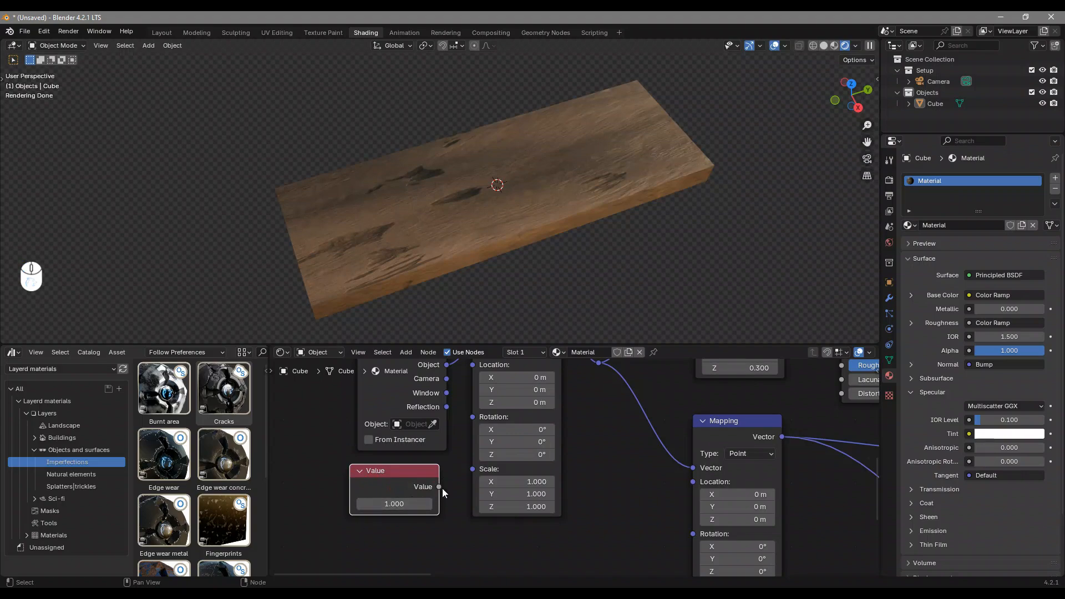
drag(466, 473, 472, 470)
drag(403, 502, 506, 502)
Set the Scale of the 4D Voronoi Texture that makes the dark patches to 10.990
scroll(439, 522, down, 6)
middle_drag(652, 430, 314, 535)
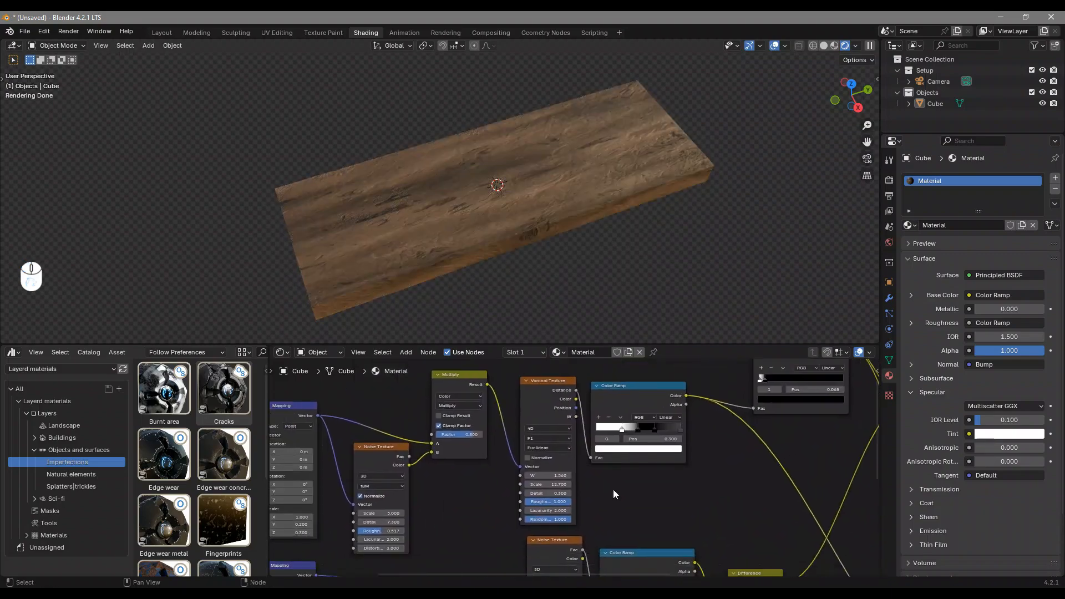
scroll(574, 468, up, 4)
shift+drag(552, 503, 514, 502)
middle_drag(727, 441, 658, 489)
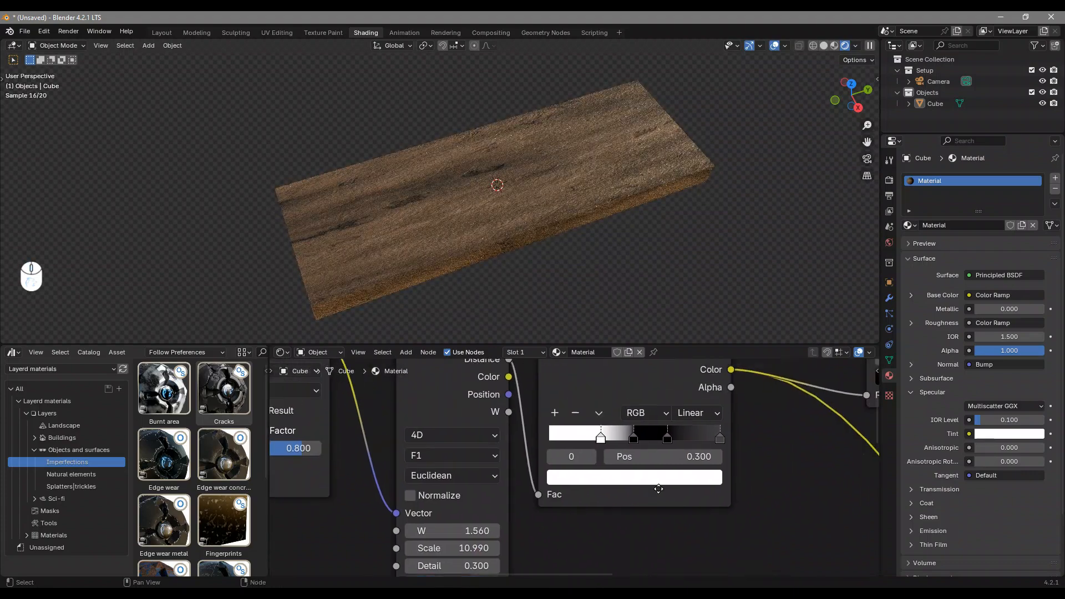
Move the black stop of the Color Ramp feeding the Darken node to position 0.045
scroll(668, 473, down, 8)
middle_drag(673, 452, 359, 486)
middle_drag(501, 477, 660, 474)
scroll(599, 471, up, 3)
click(598, 409)
mouse_move(599, 411)
mouse_down()
mouse_move(645, 417)
mouse_move(612, 426)
mouse_up()
middle_drag(612, 426, 558, 453)
scroll(499, 226, up, 1)
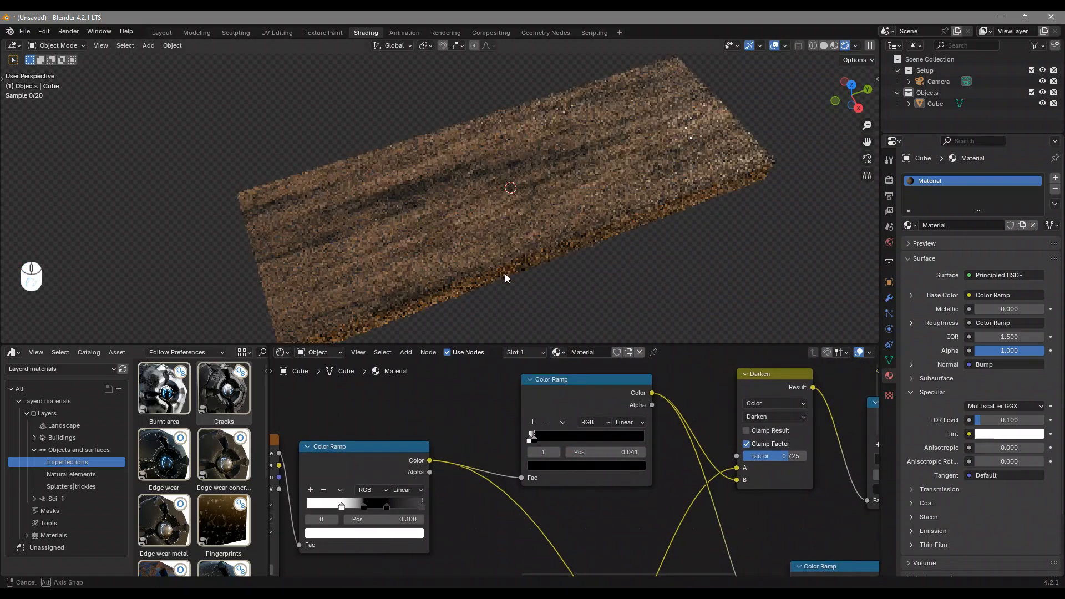
scroll(502, 405, up, 3)
drag(503, 404, 505, 408)
middle_drag(476, 178, 517, 230)
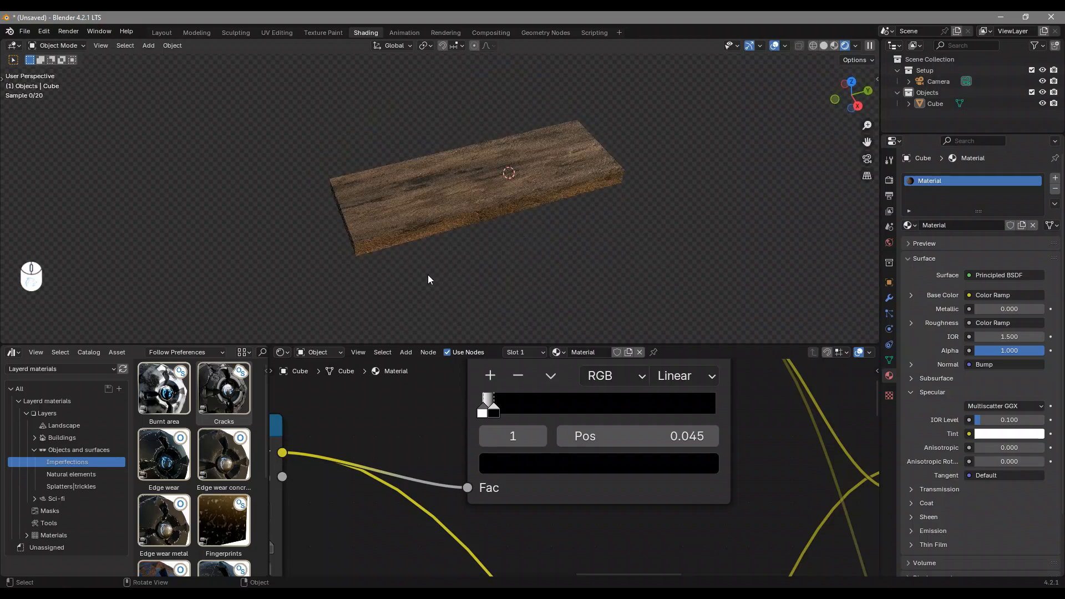
scroll(428, 278, up, 4)
middle_drag(425, 276, 603, 206)
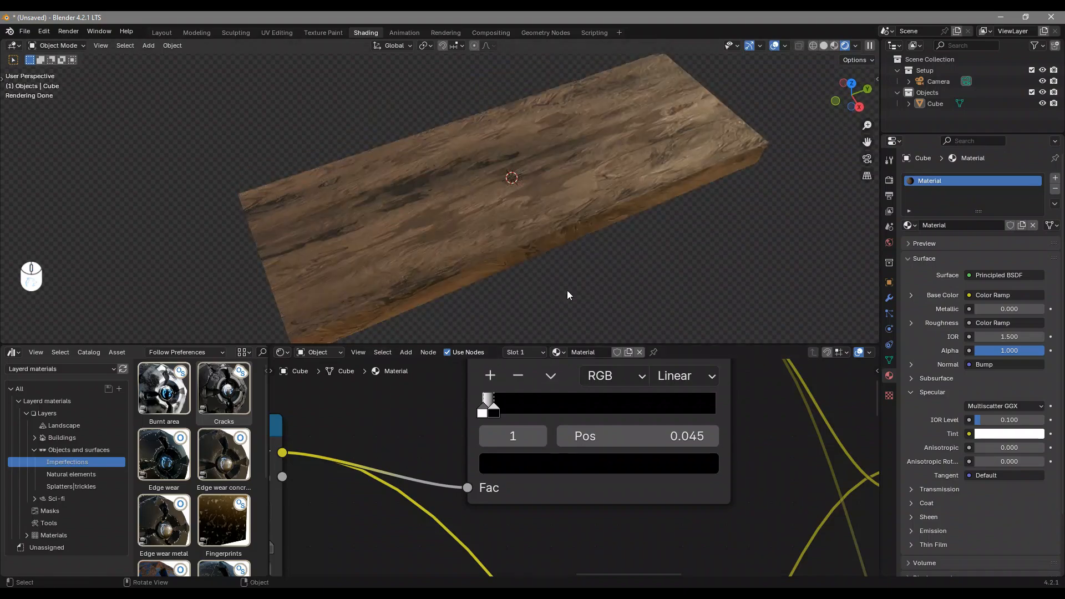
Move the Material Output node farther away from the Principled BSDF and check the plank from several angles
middle_drag(683, 441, 628, 446)
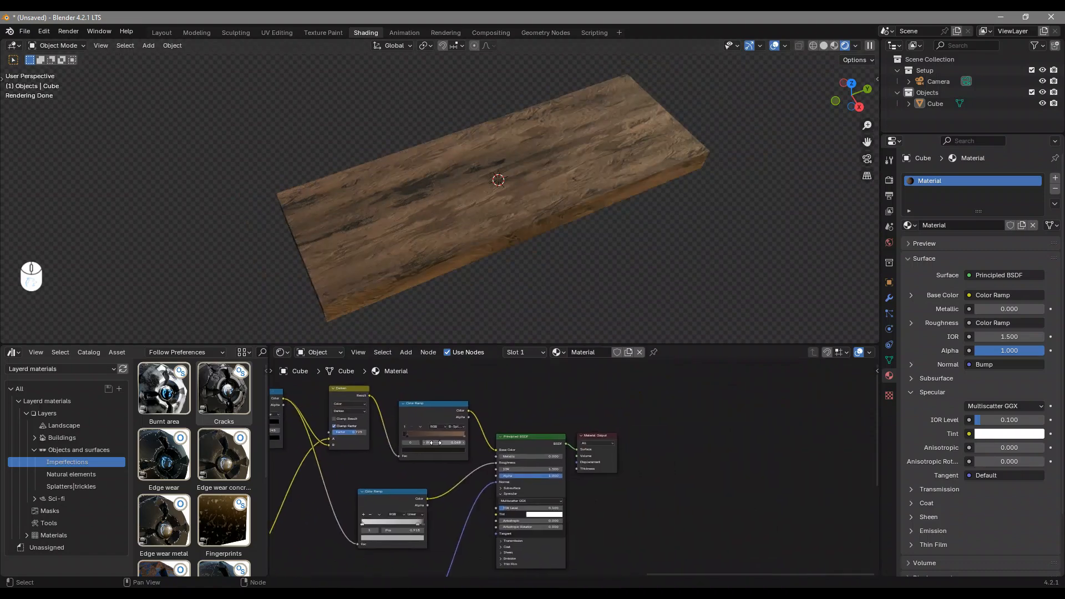
scroll(628, 446, up, 5)
drag(606, 426, 630, 426)
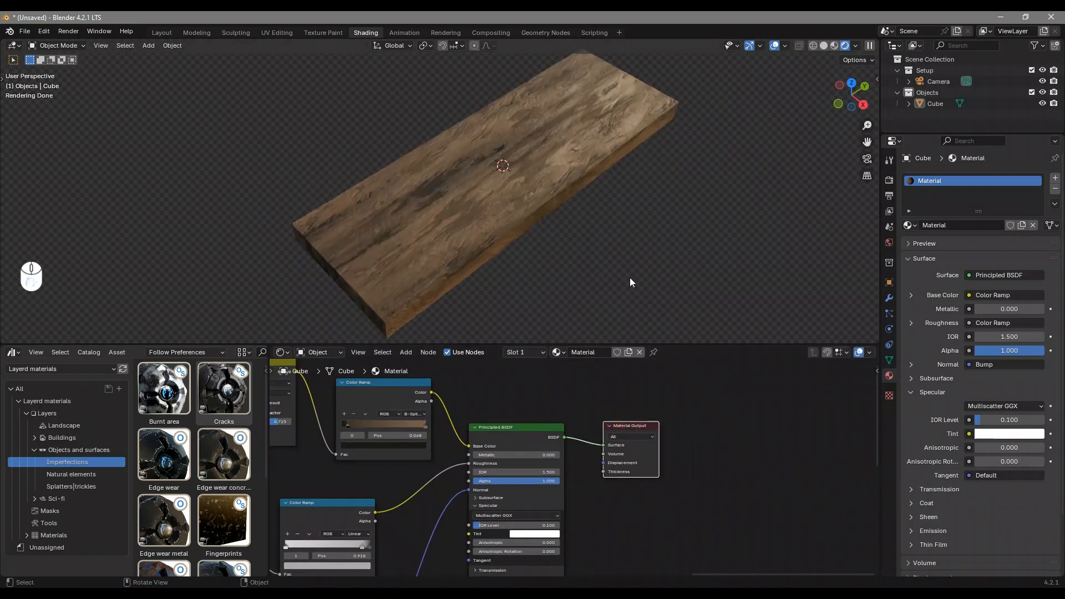
middle_drag(551, 223, 457, 221)
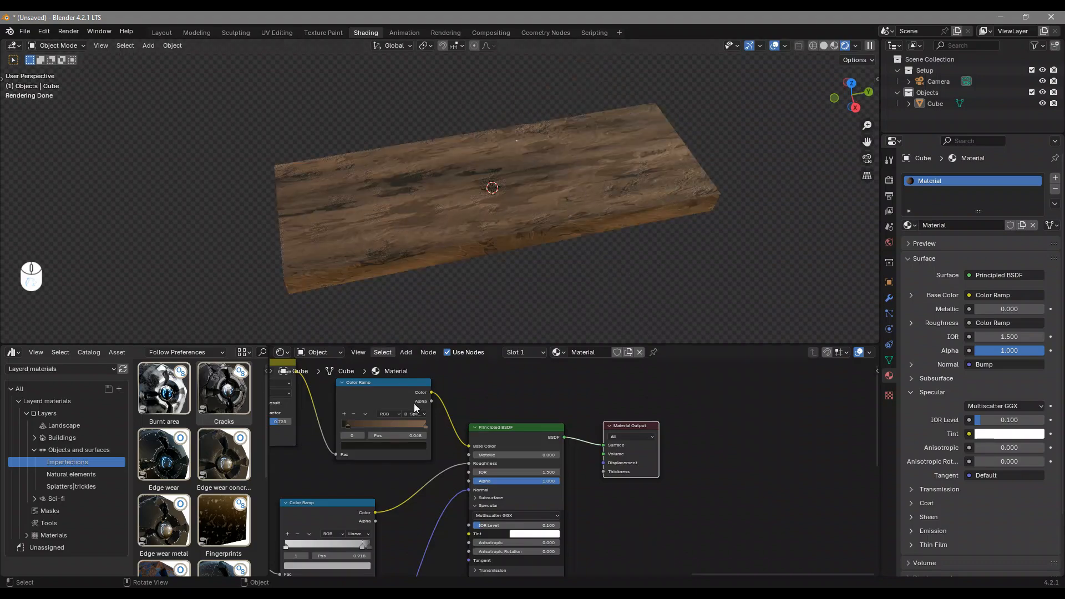
middle_drag(640, 420, 575, 437)
scroll(613, 234, up, 4)
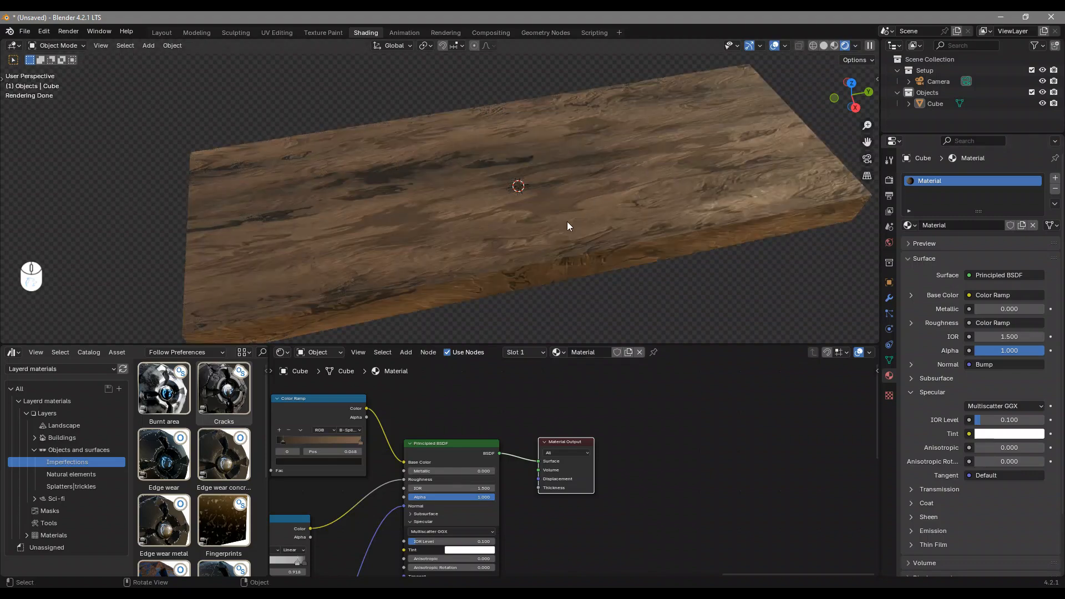
scroll(568, 223, down, 3)
middle_drag(578, 441, 554, 437)
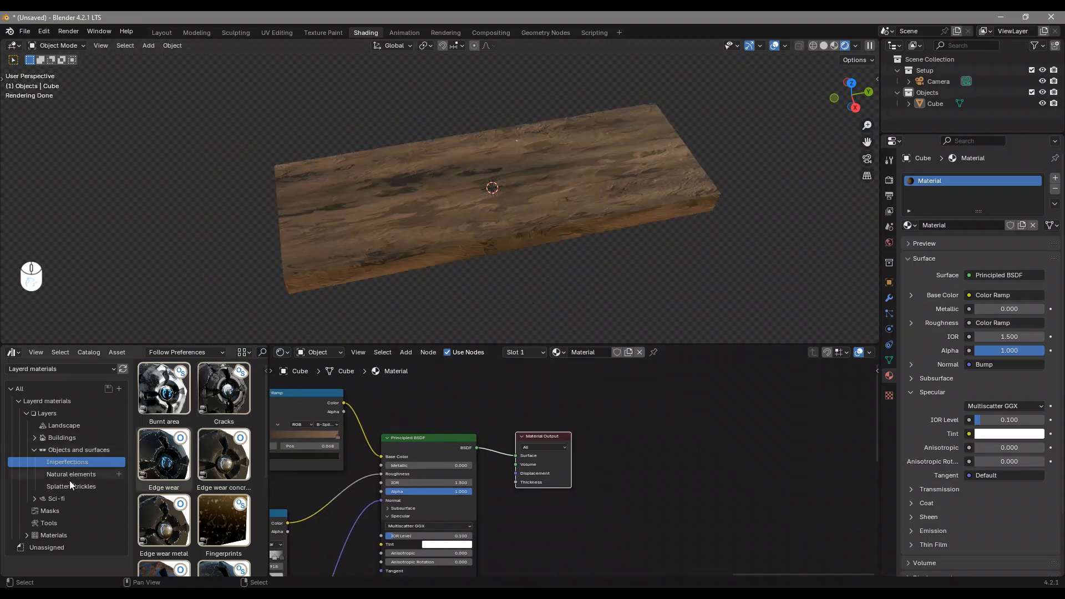
Add the Wood edge wear imperfection asset and insert it between the Principled BSDF and the Material Output, making room for it
scroll(175, 464, down, 7)
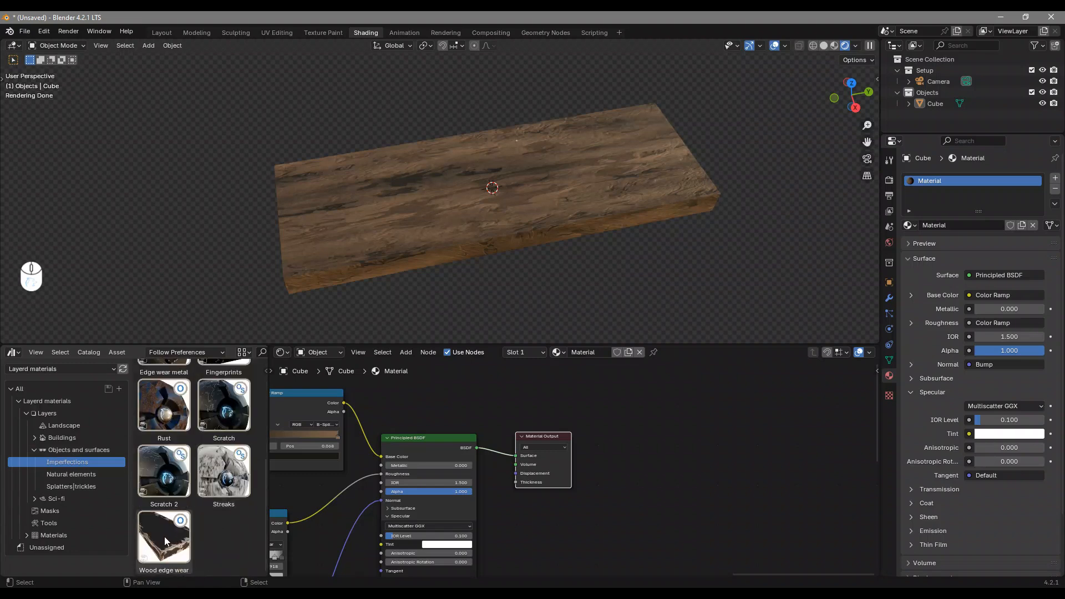
drag(164, 537, 510, 515)
middle_drag(531, 483, 460, 463)
drag(478, 418, 581, 423)
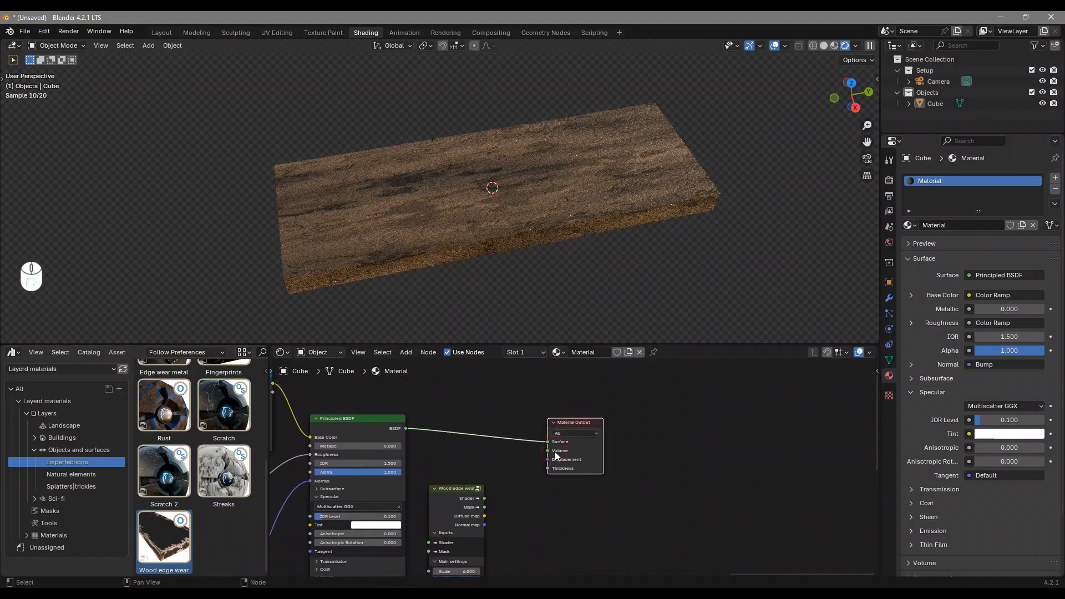
middle_drag(560, 426, 572, 406)
drag(472, 488, 506, 417)
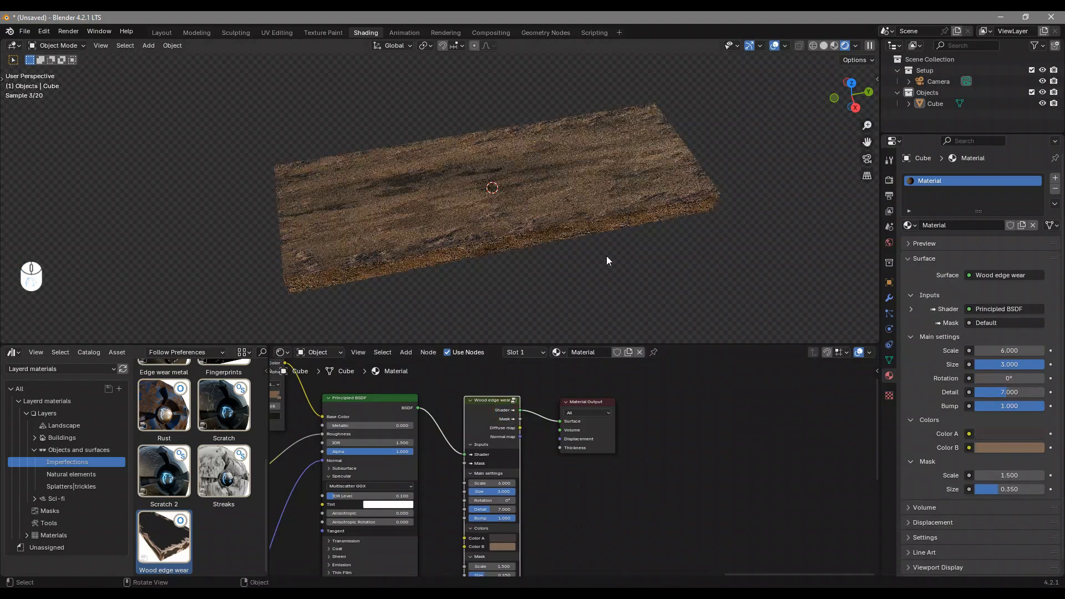
Set the Wood edge wear node's main Size to 2.725
middle_drag(627, 243, 594, 245)
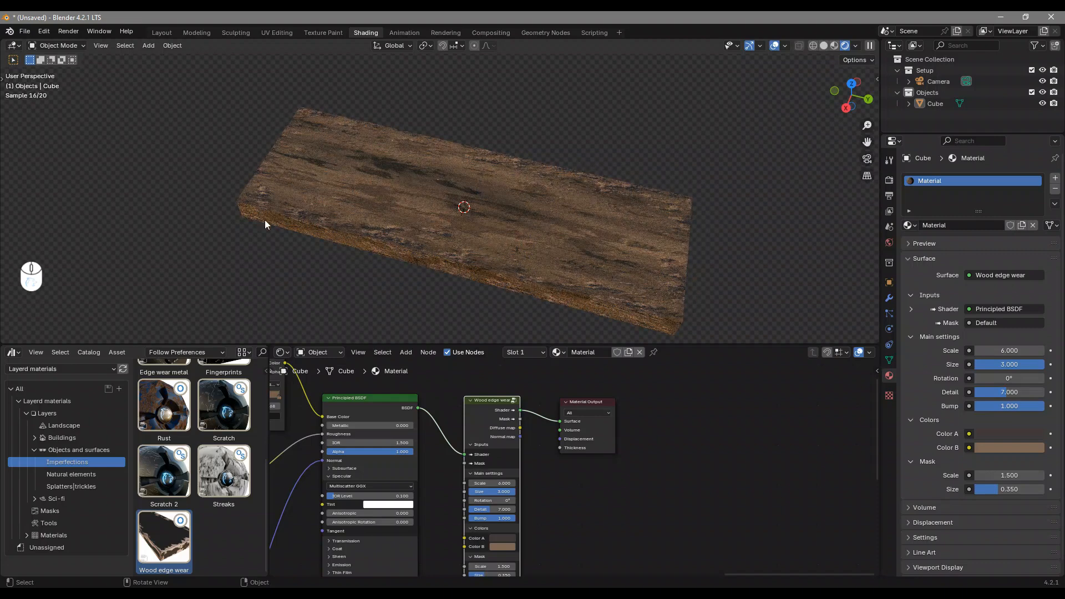
middle_drag(385, 222, 610, 231)
scroll(534, 498, up, 6)
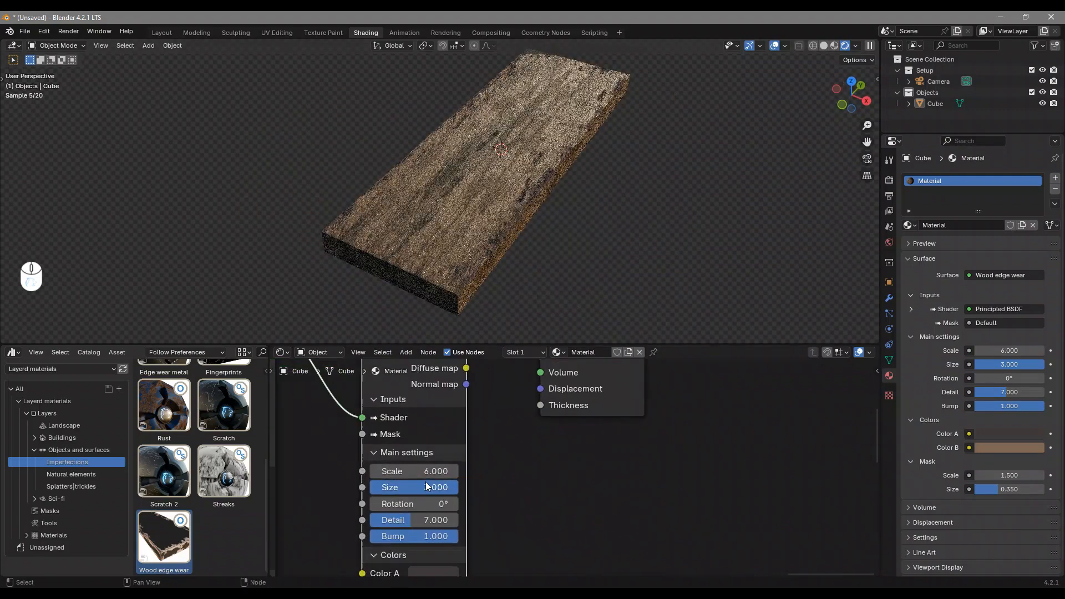
middle_drag(473, 496, 497, 490)
drag(459, 485, 451, 485)
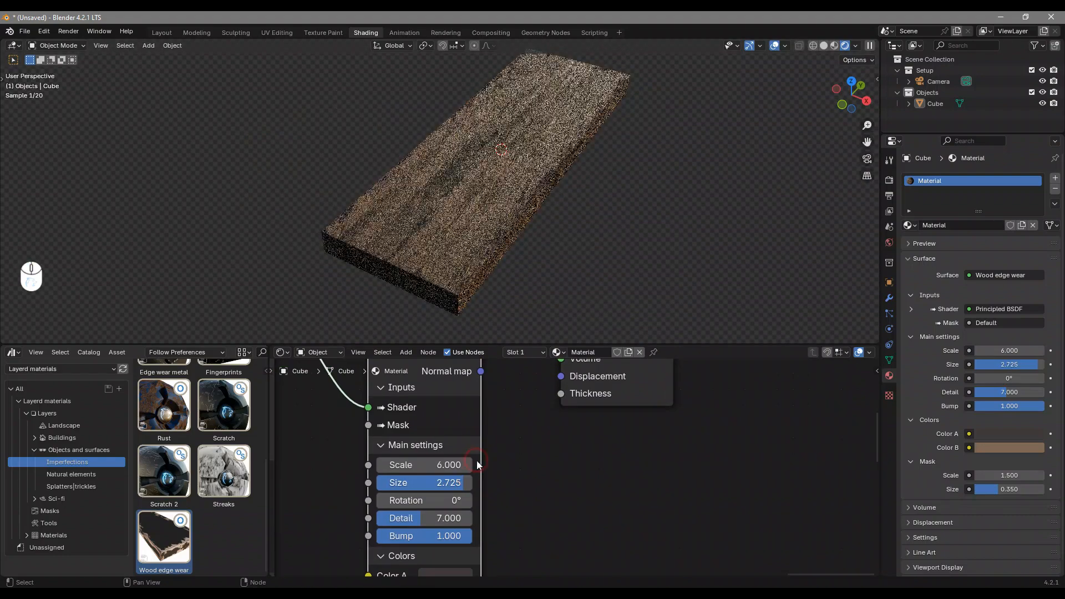
Darken Color A of the Wood edge wear node
middle_drag(452, 244, 435, 244)
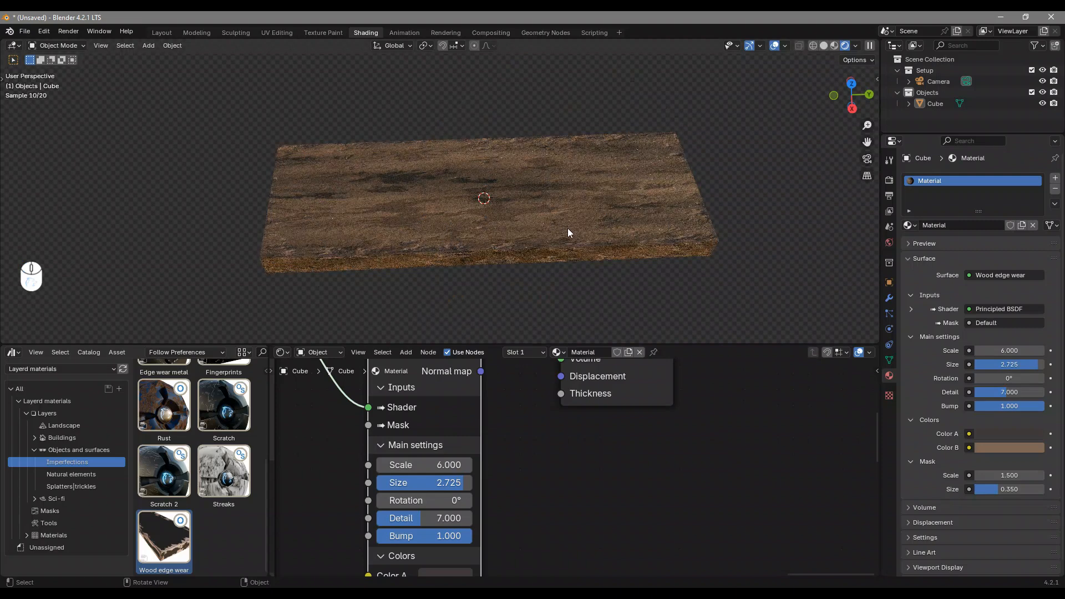
middle_drag(568, 232, 430, 237)
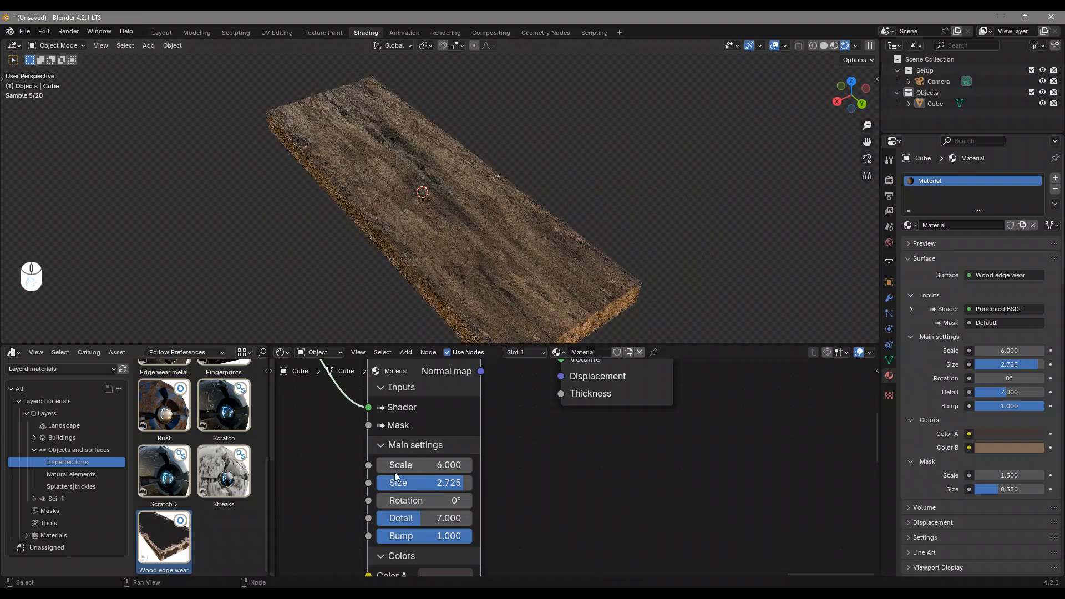
scroll(444, 448, down, 1)
middle_drag(520, 529, 488, 467)
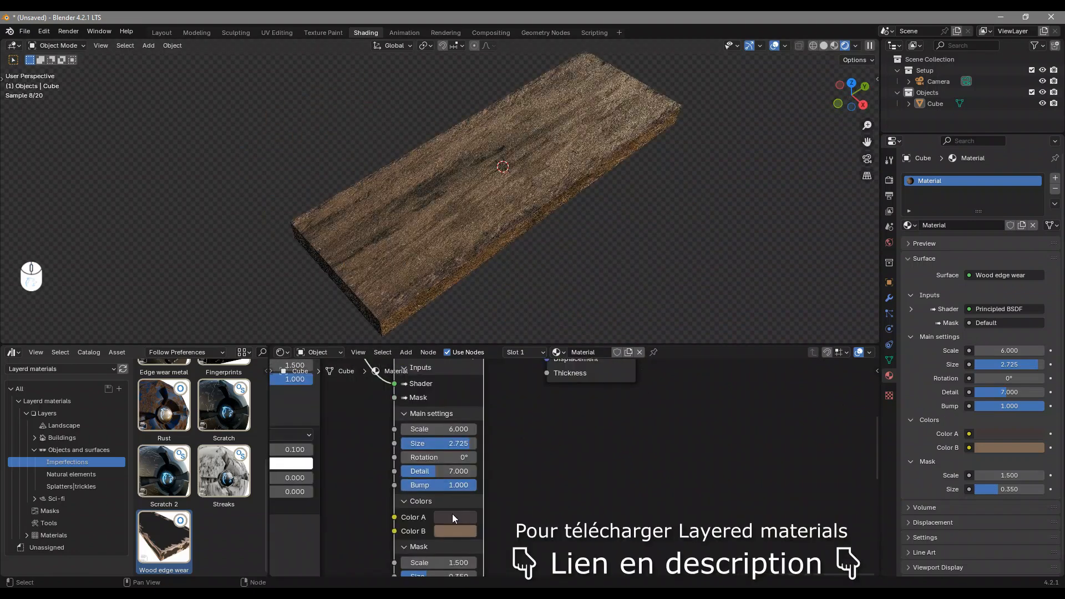
click(454, 518)
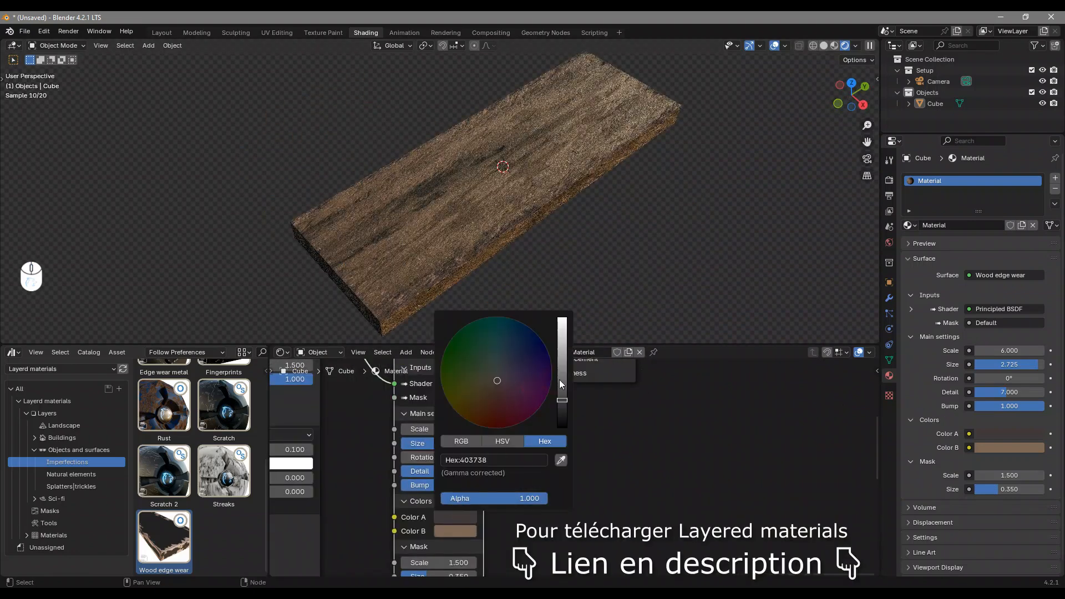
click(563, 407)
mouse_move(562, 409)
mouse_down()
mouse_move(562, 420)
mouse_move(562, 409)
mouse_up()
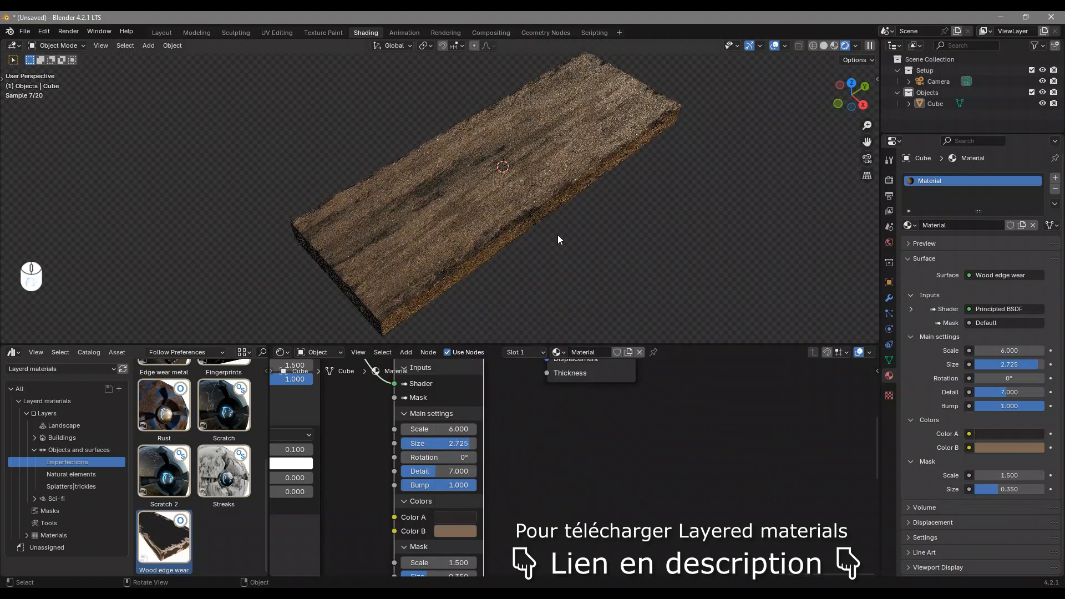